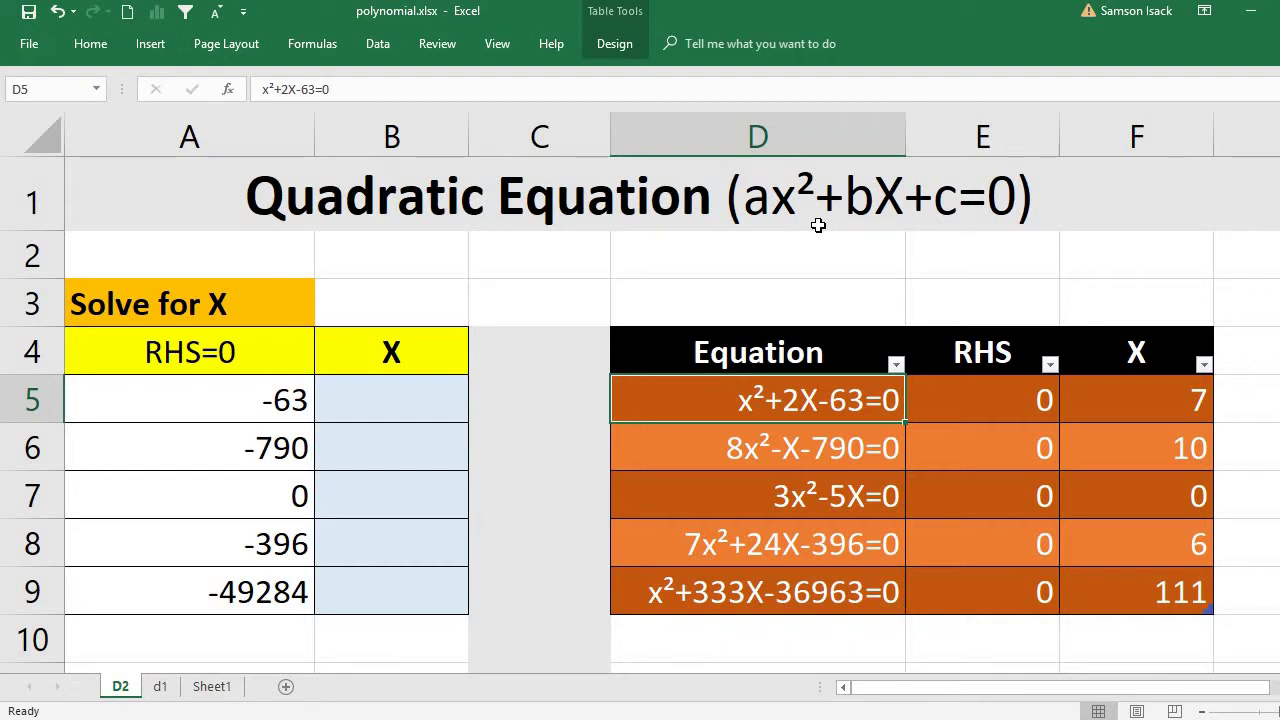
pyautogui.click(378, 44)
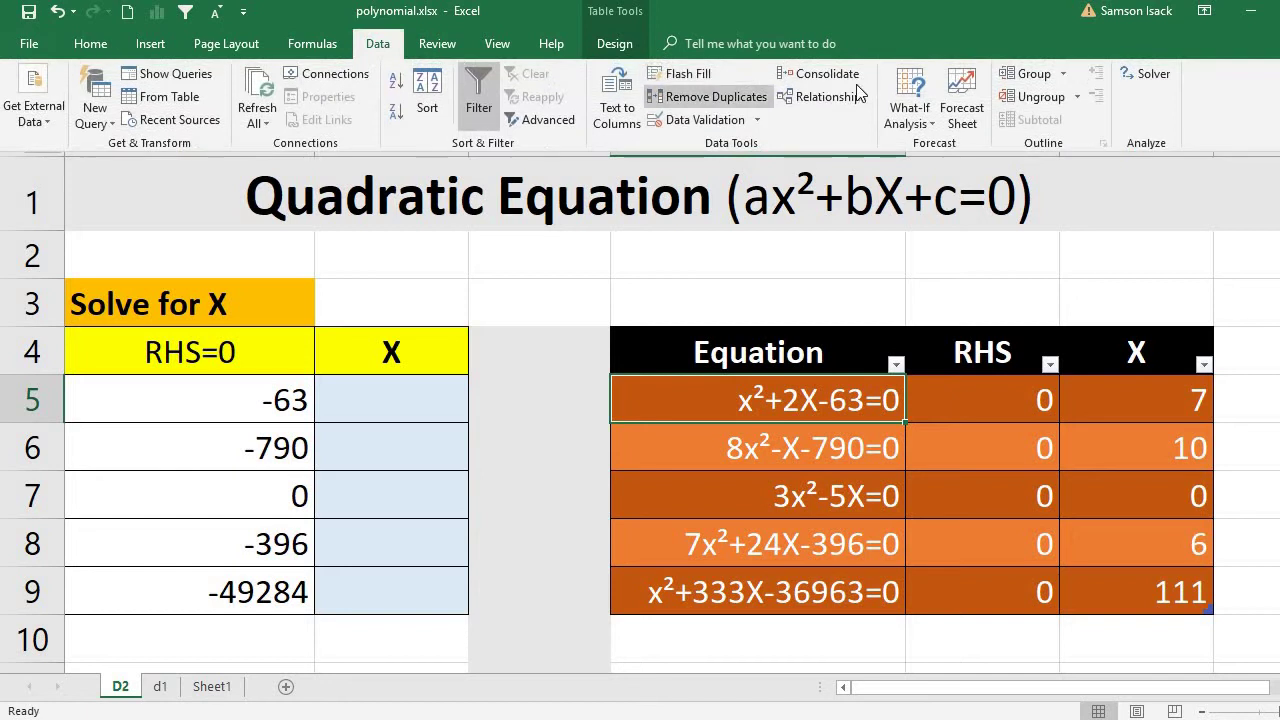
pyautogui.click(923, 128)
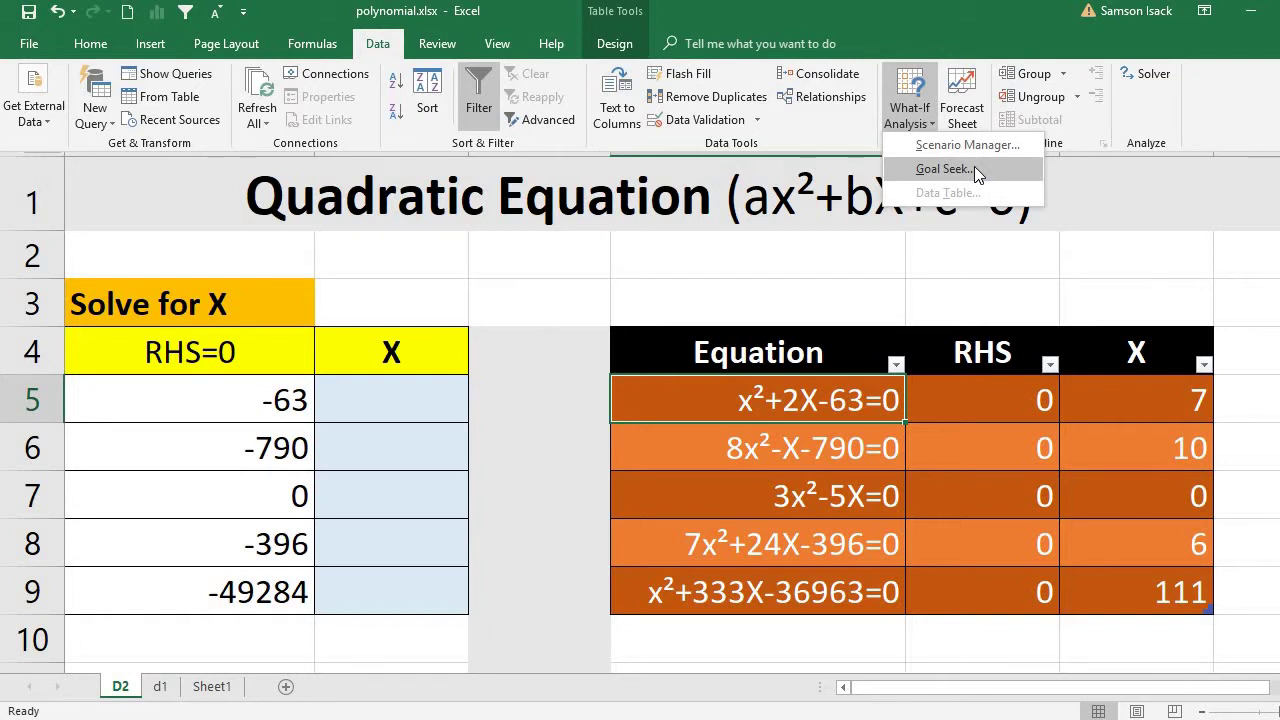
pyautogui.click(367, 408)
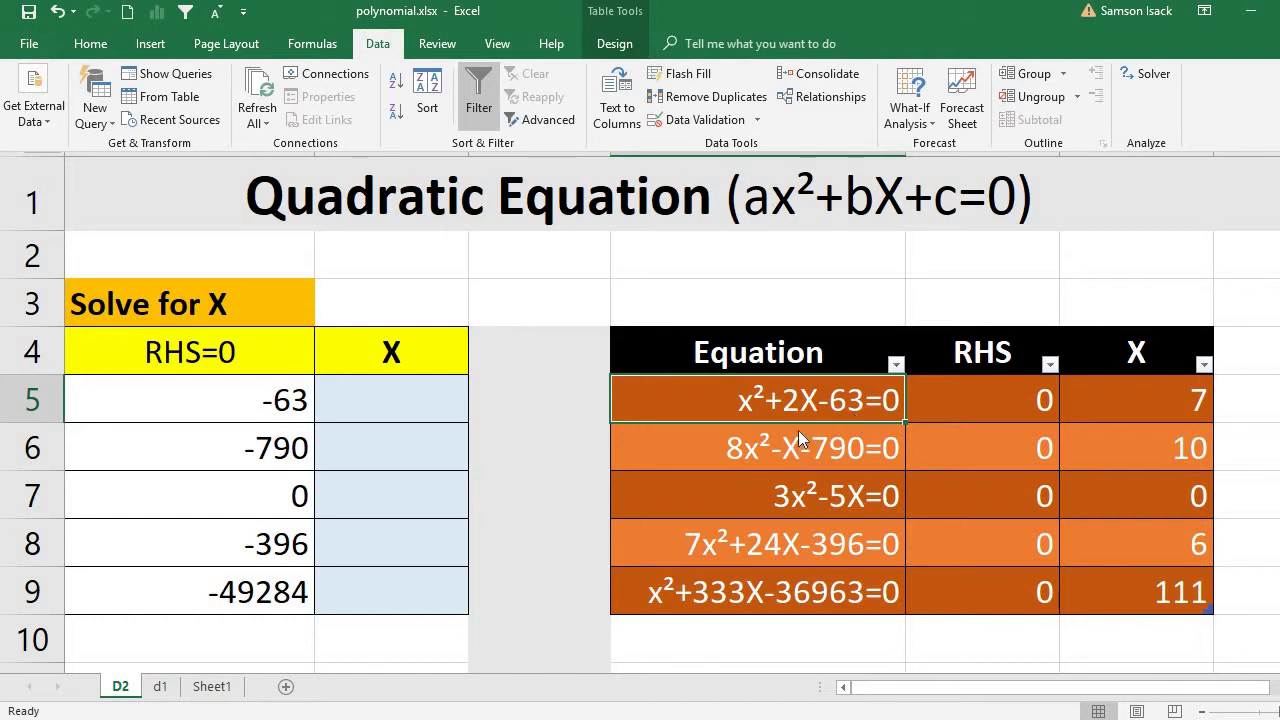
# - Examine the formula in A5, its input cell B5, the equations in D5:D9 and the X values in F5:F9
pyautogui.click(241, 401)
pyautogui.click(241, 401)
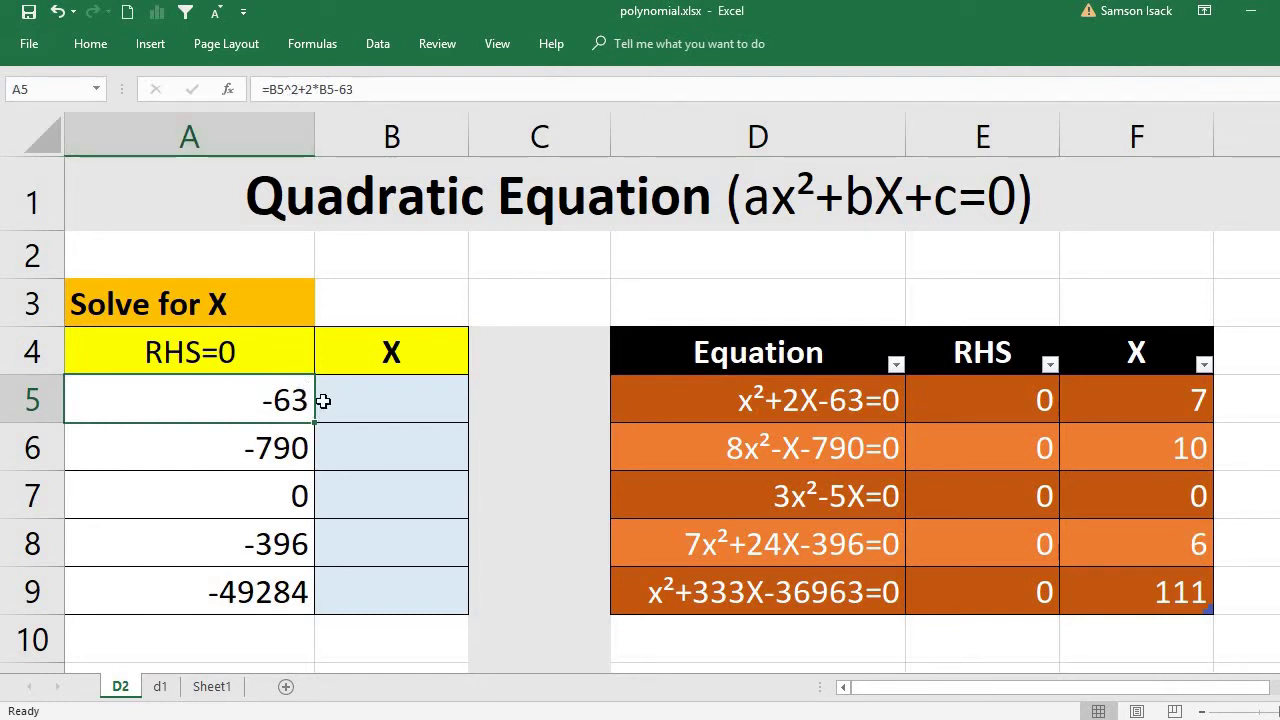
pyautogui.click(380, 409)
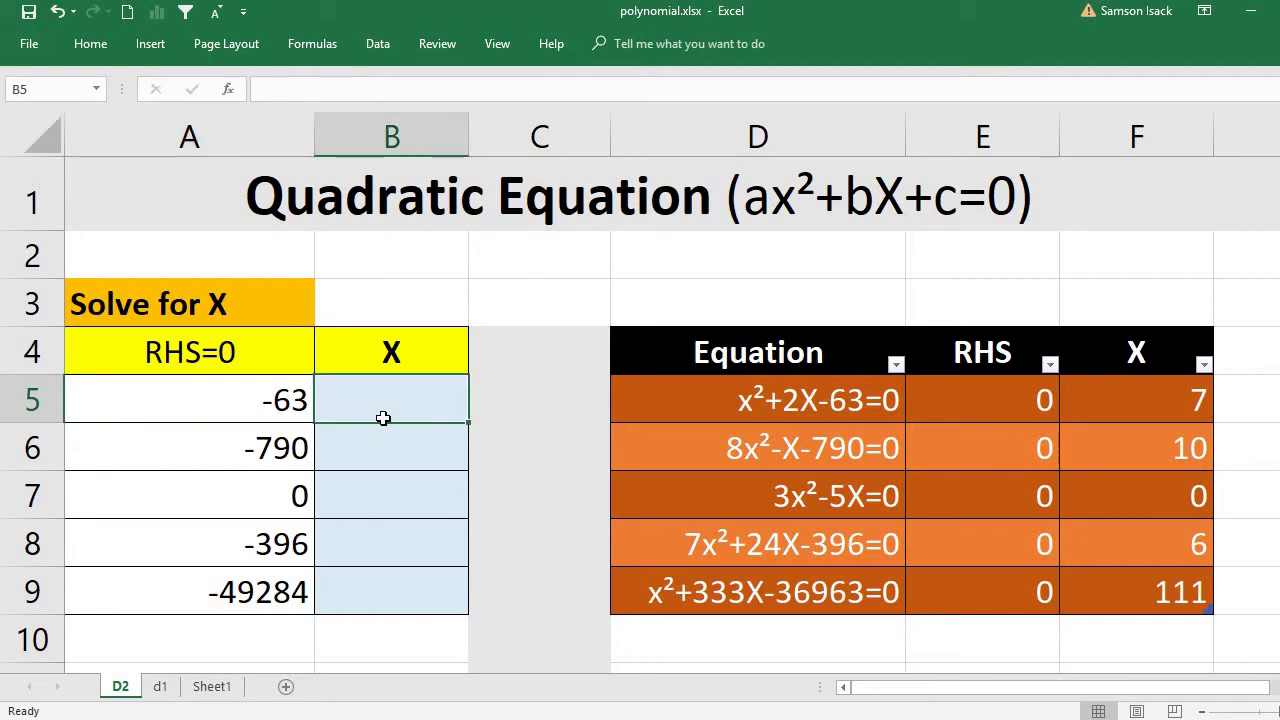
pyautogui.click(260, 397)
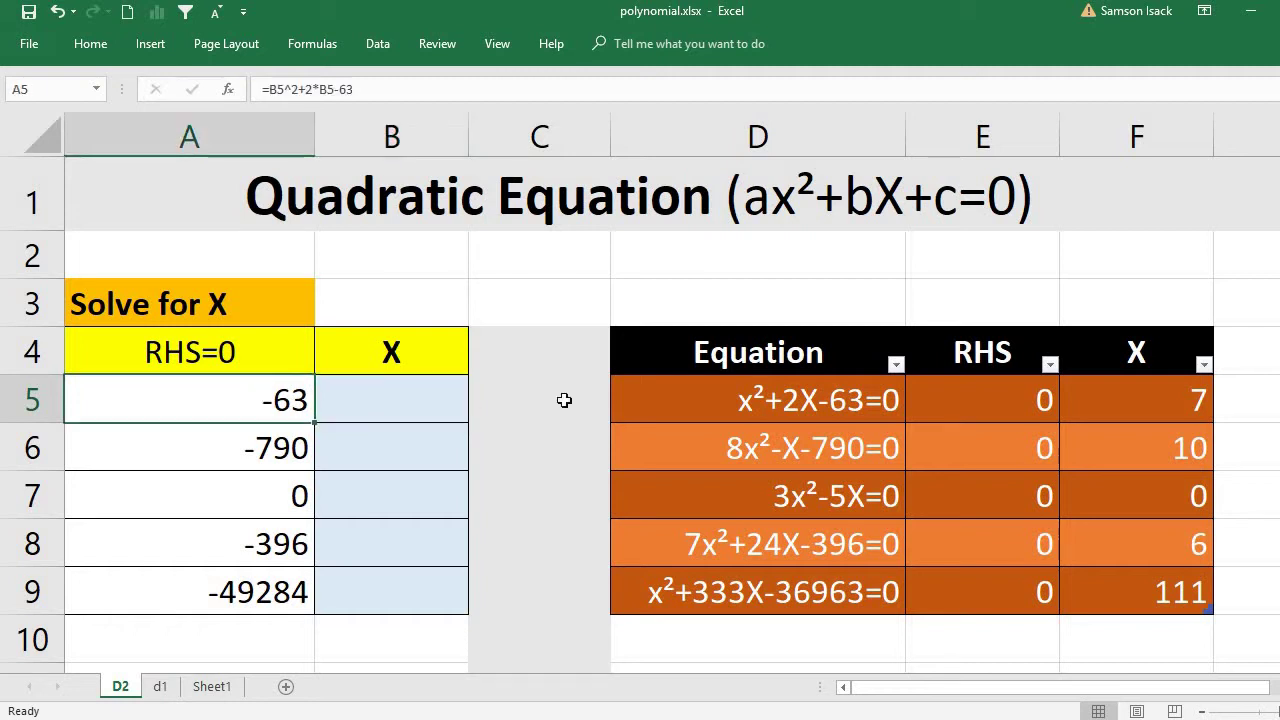
pyautogui.moveTo(706, 411); pyautogui.dragTo(709, 592)
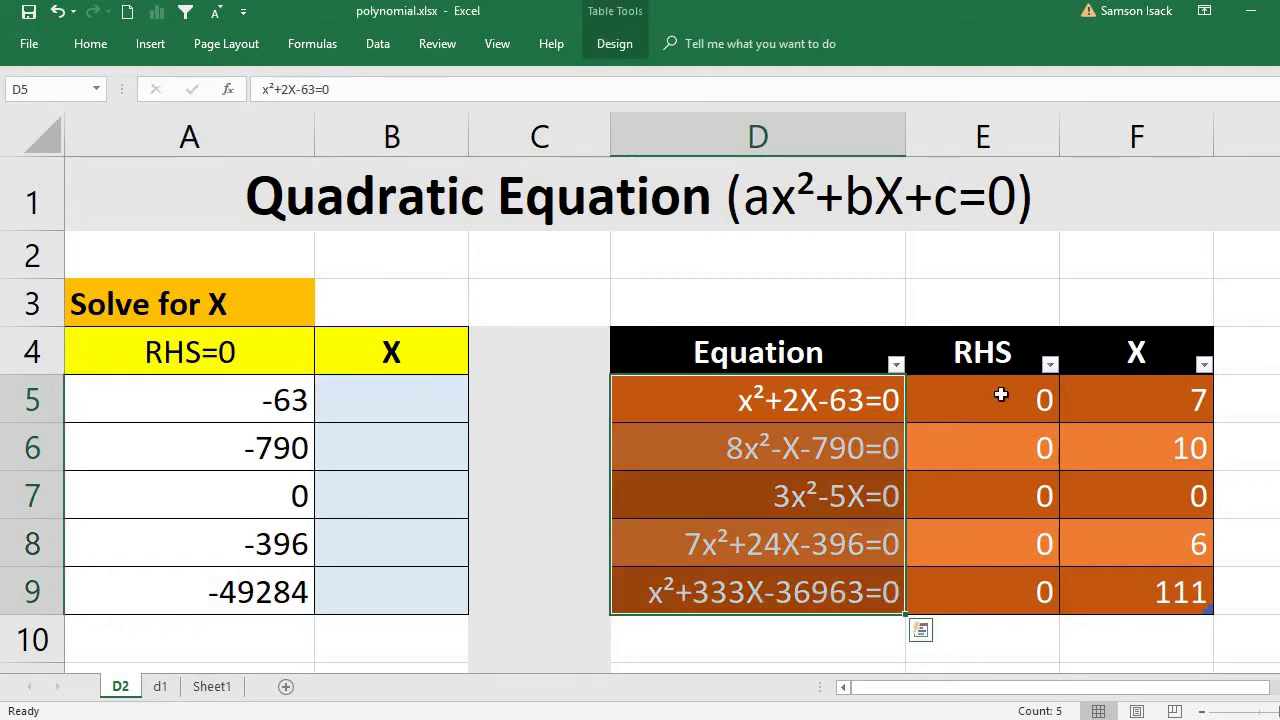
pyautogui.moveTo(1196, 400); pyautogui.dragTo(1178, 552)
pyautogui.moveTo(1176, 597); pyautogui.dragTo(1178, 598)
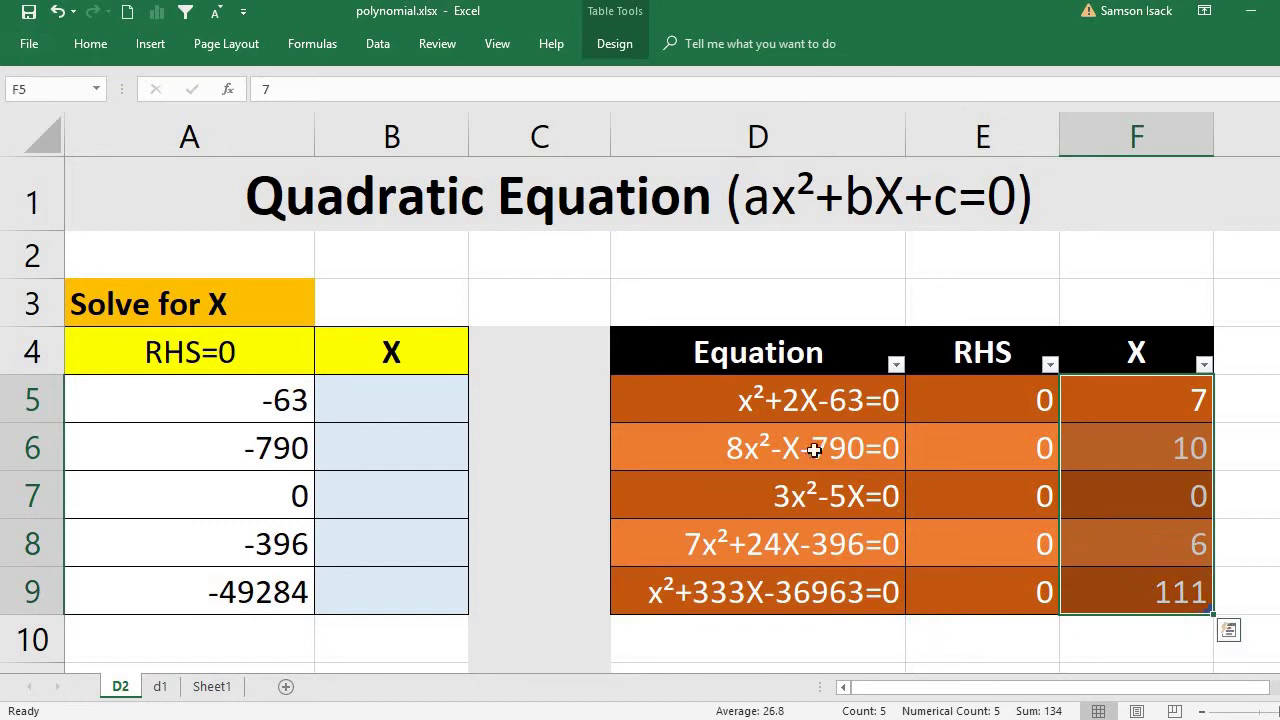
pyautogui.click(402, 403)
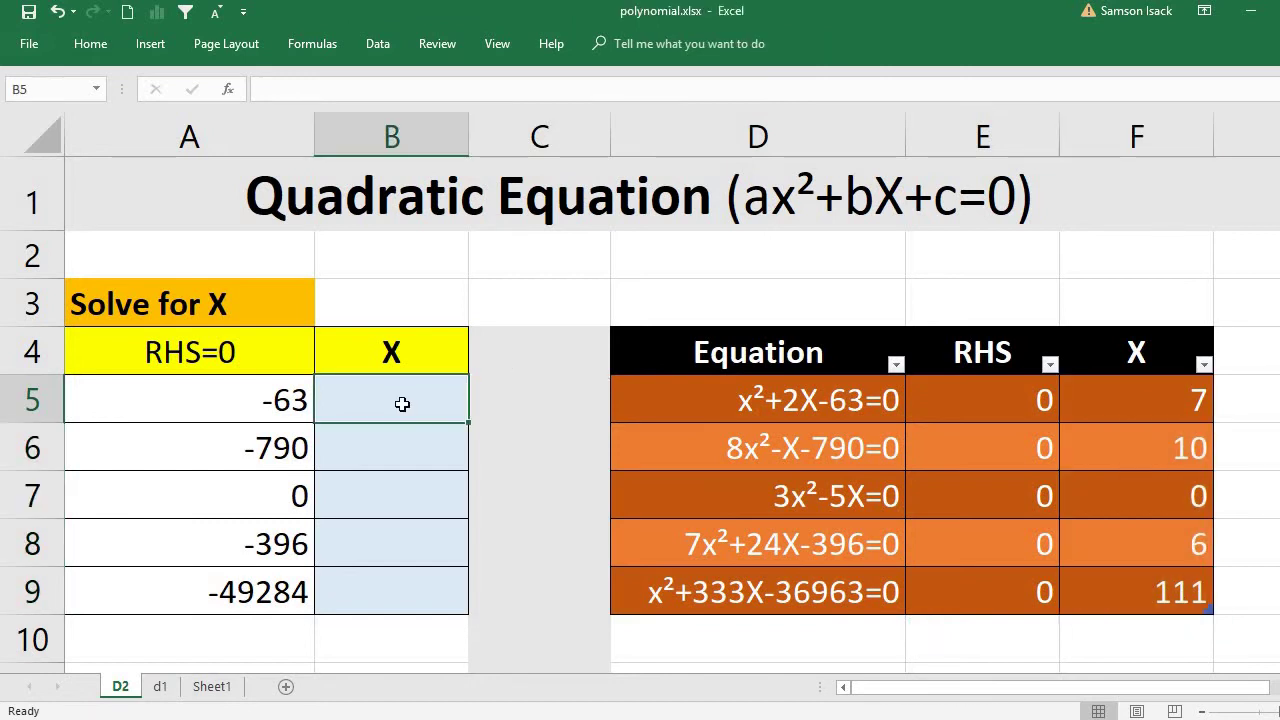
pyautogui.click(209, 387)
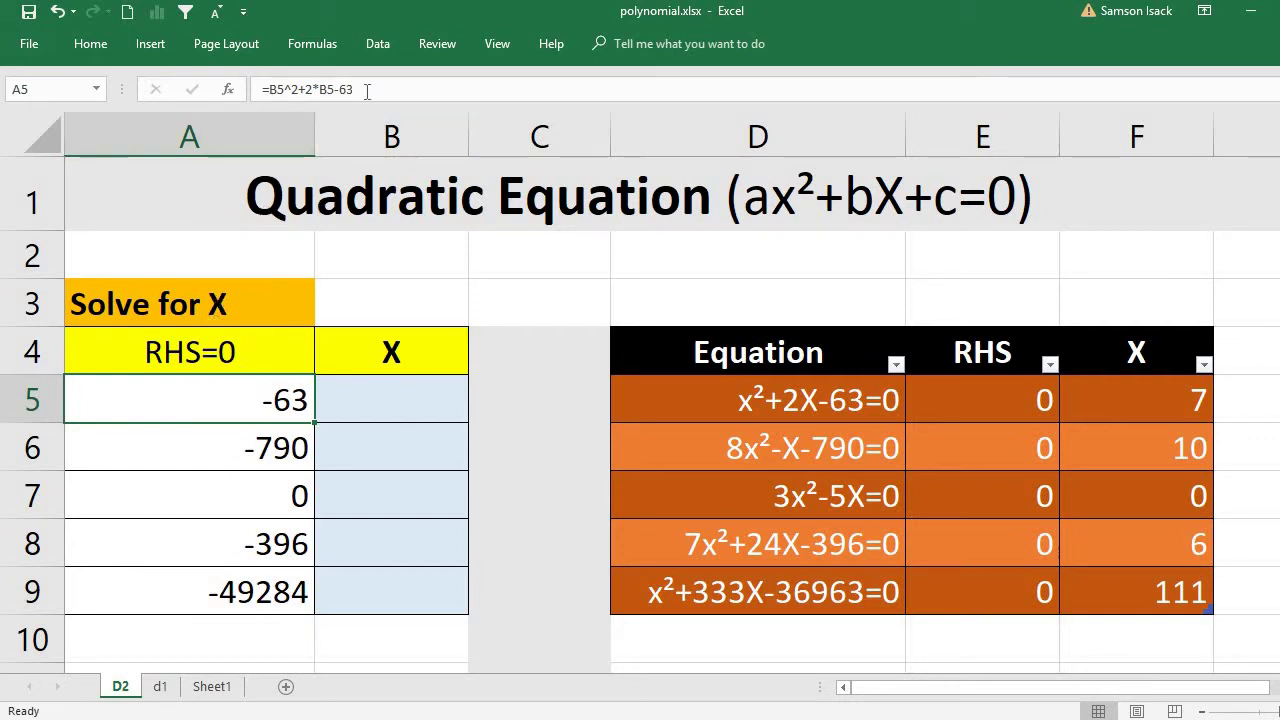
# - Change the header in cell A4 to LHS
pyautogui.doubleClick(164, 354)
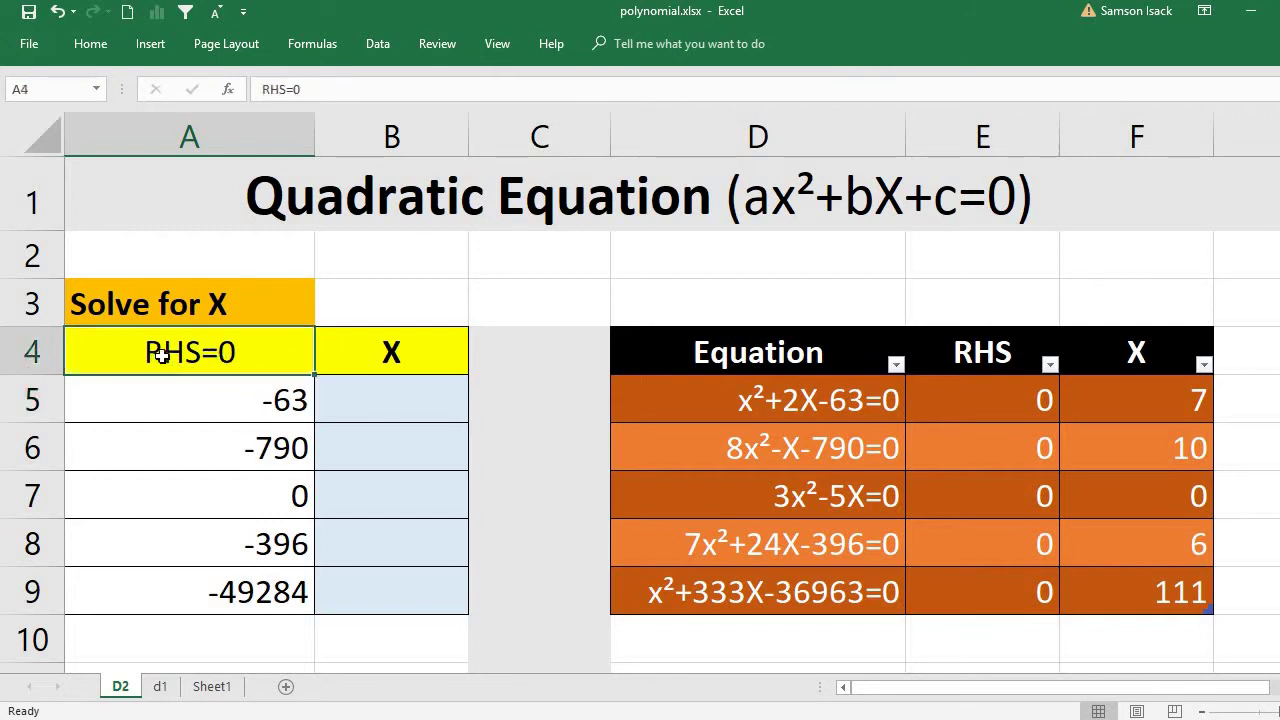
pyautogui.press('BackSpace')
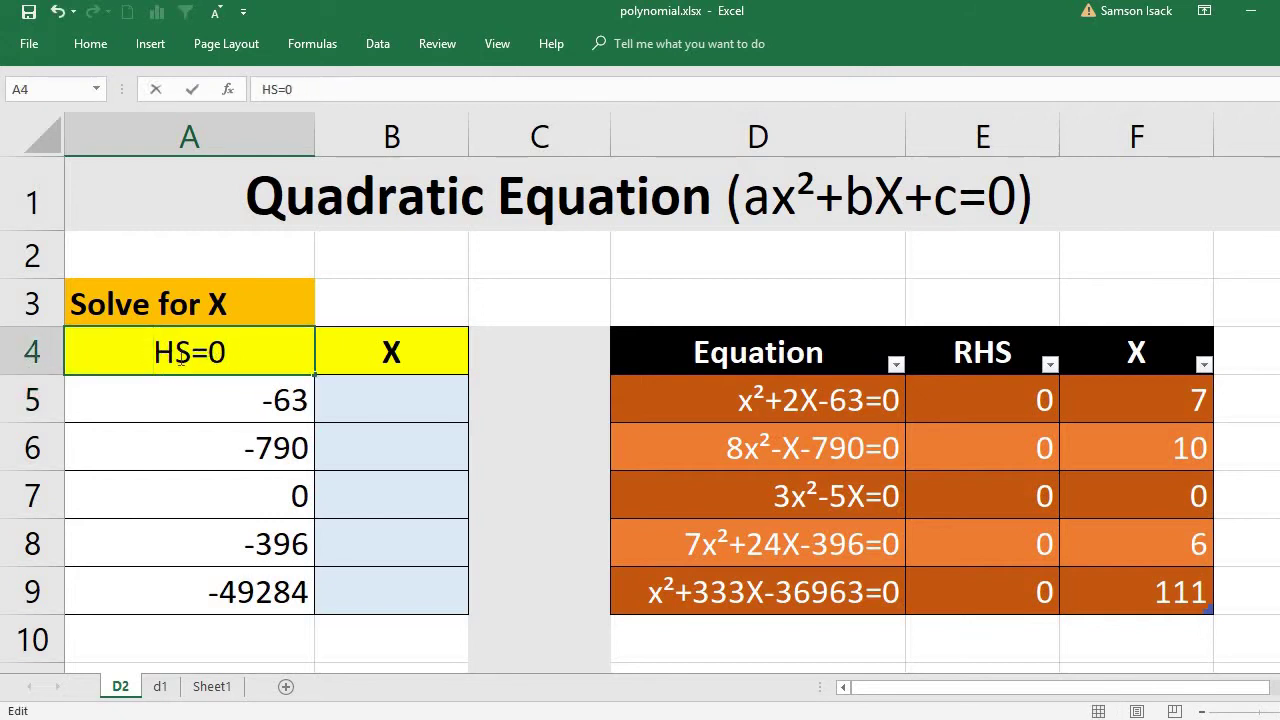
pyautogui.write('L')
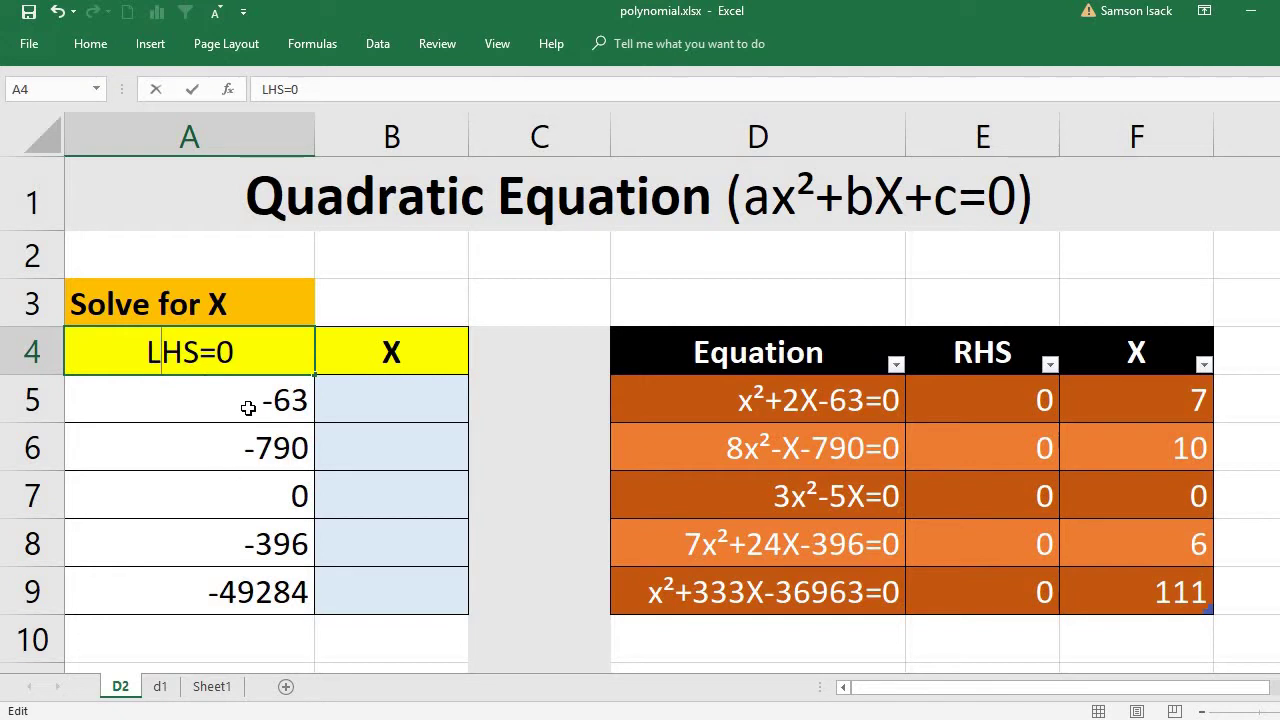
pyautogui.press('Return')
pyautogui.doubleClick(232, 352)
pyautogui.press('BackSpace')
pyautogui.press('BackSpace')
pyautogui.press('BackSpace')
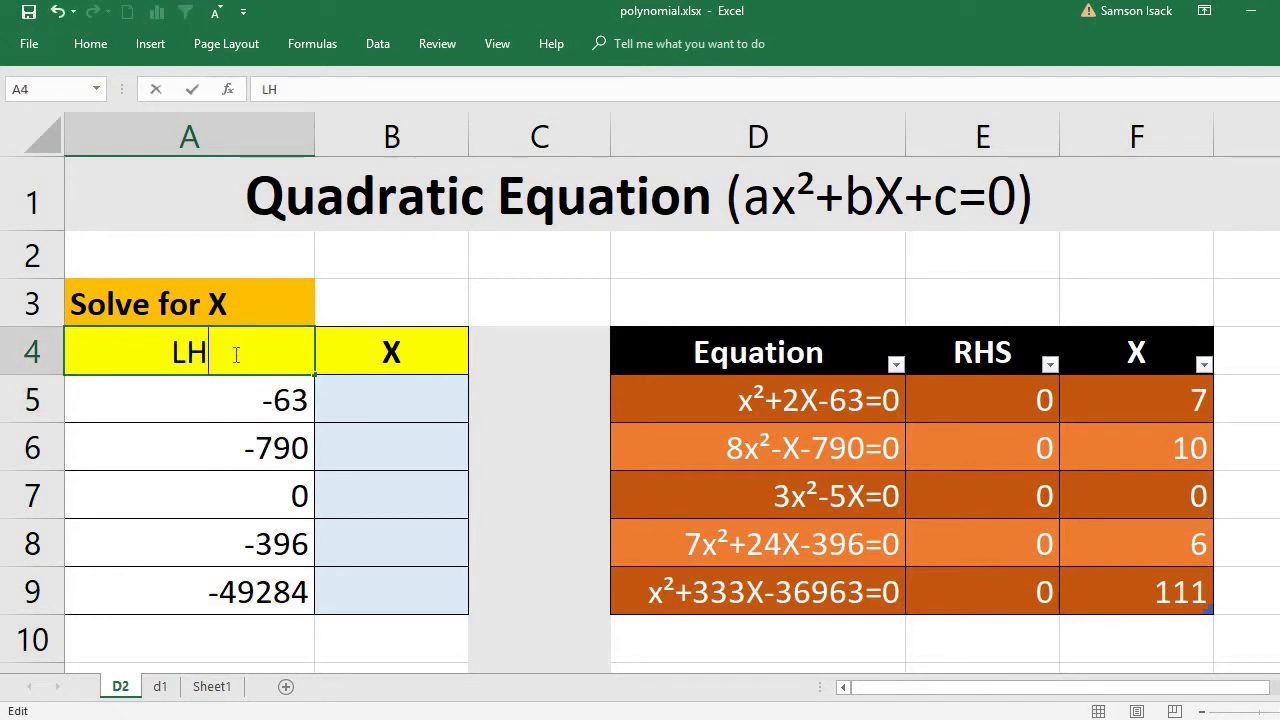
pyautogui.write('S')
pyautogui.click(232, 455)
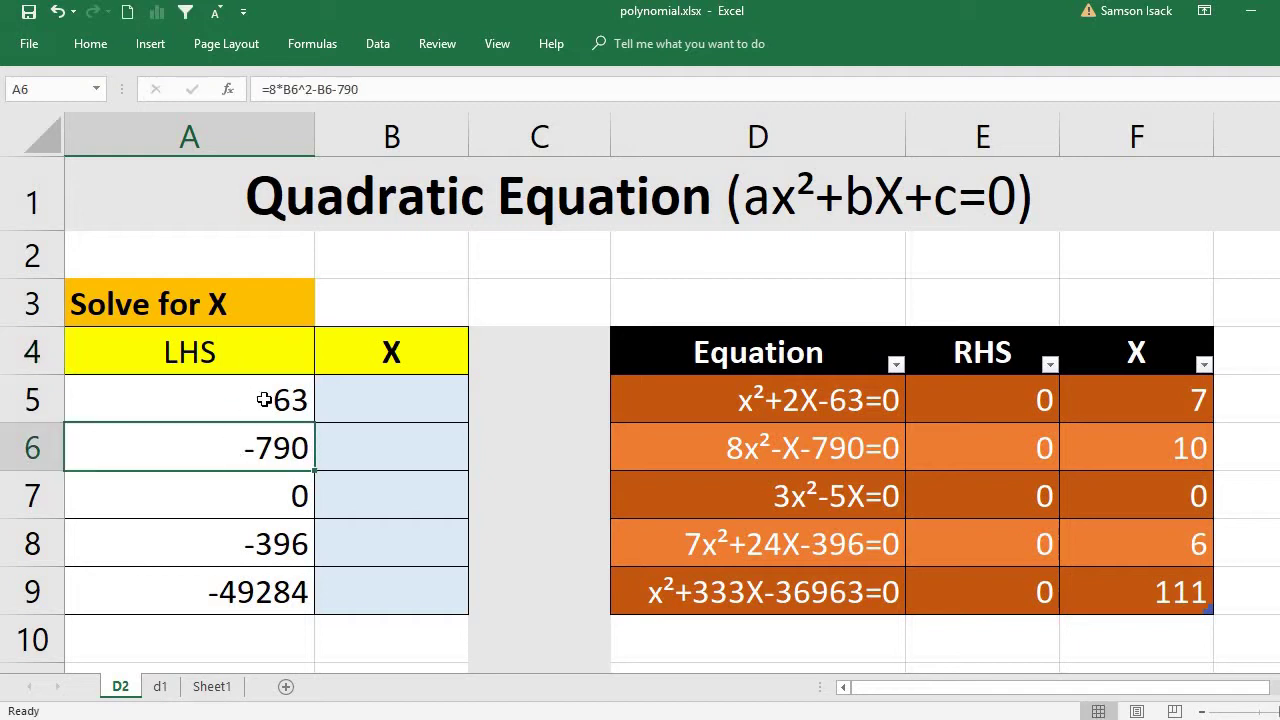
pyautogui.click(264, 400)
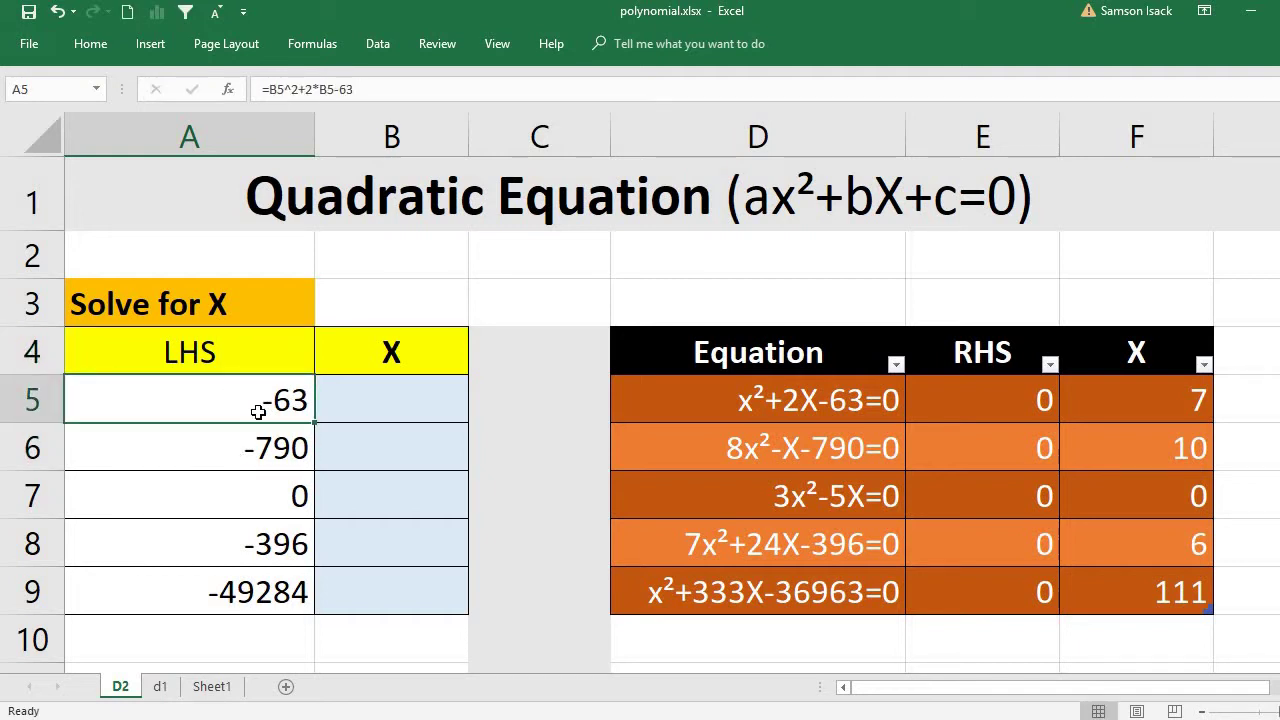
pyautogui.click(384, 394)
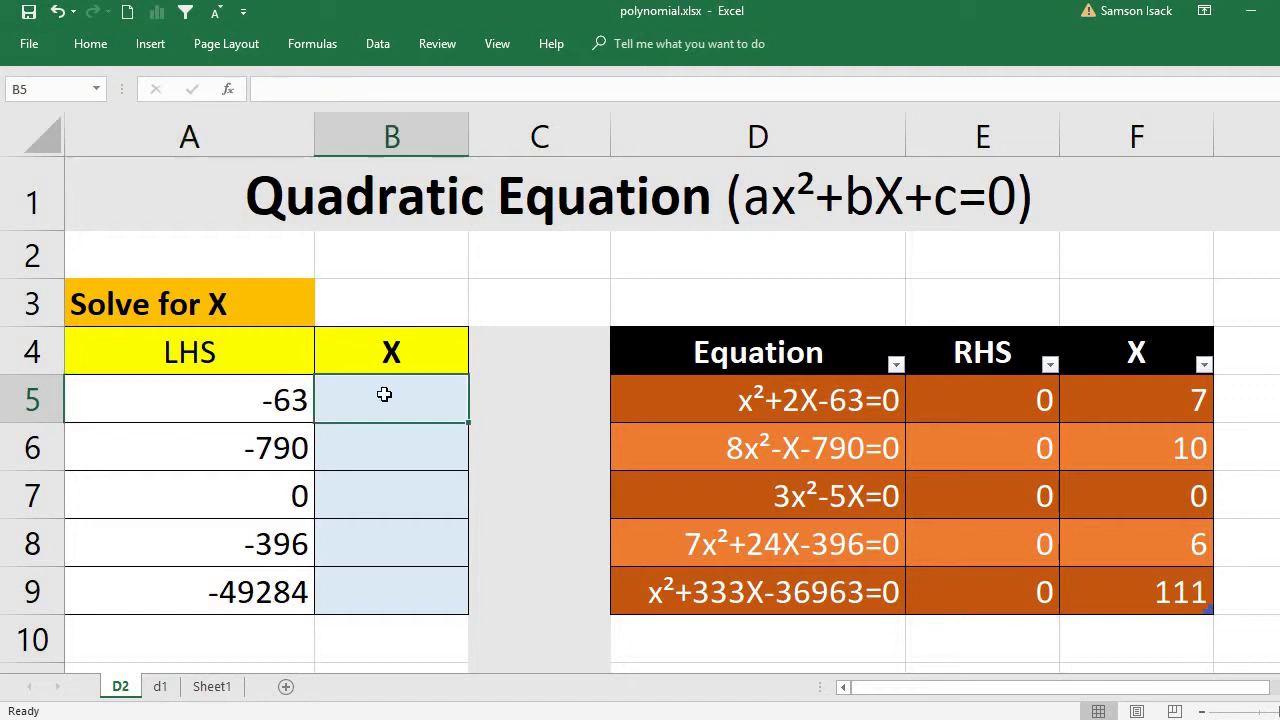
pyautogui.click(250, 401)
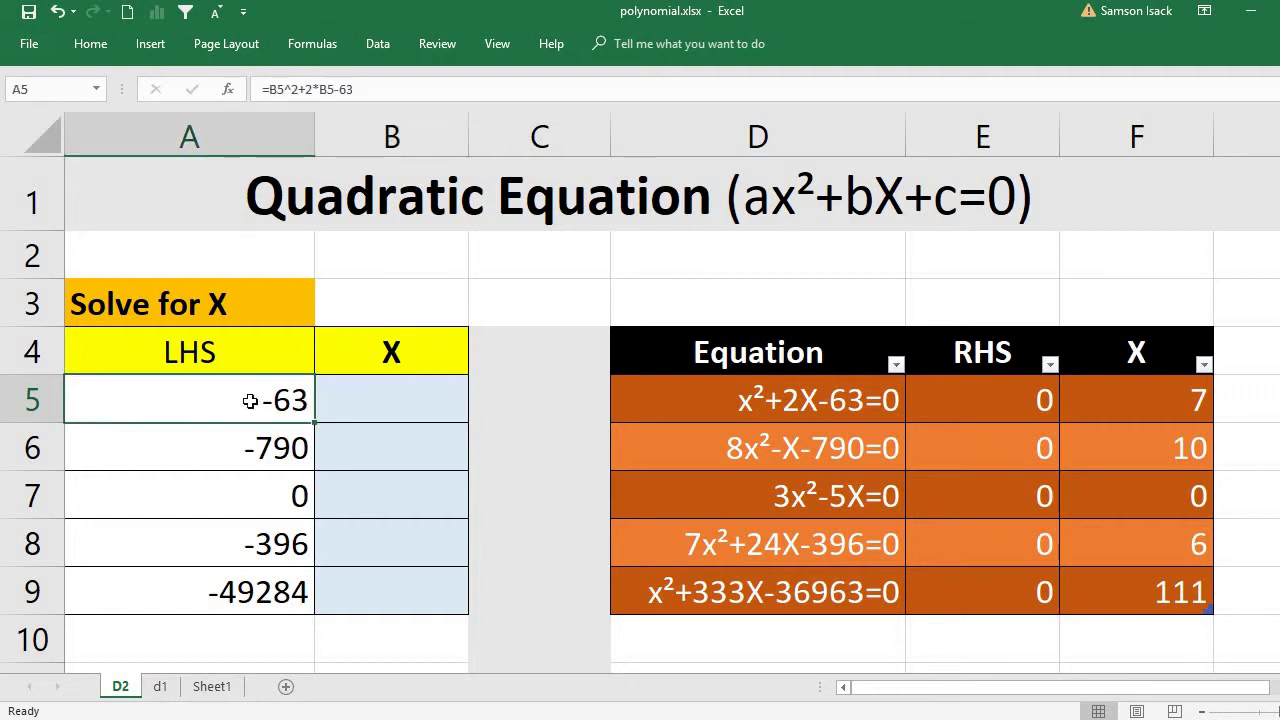
pyautogui.click(410, 397)
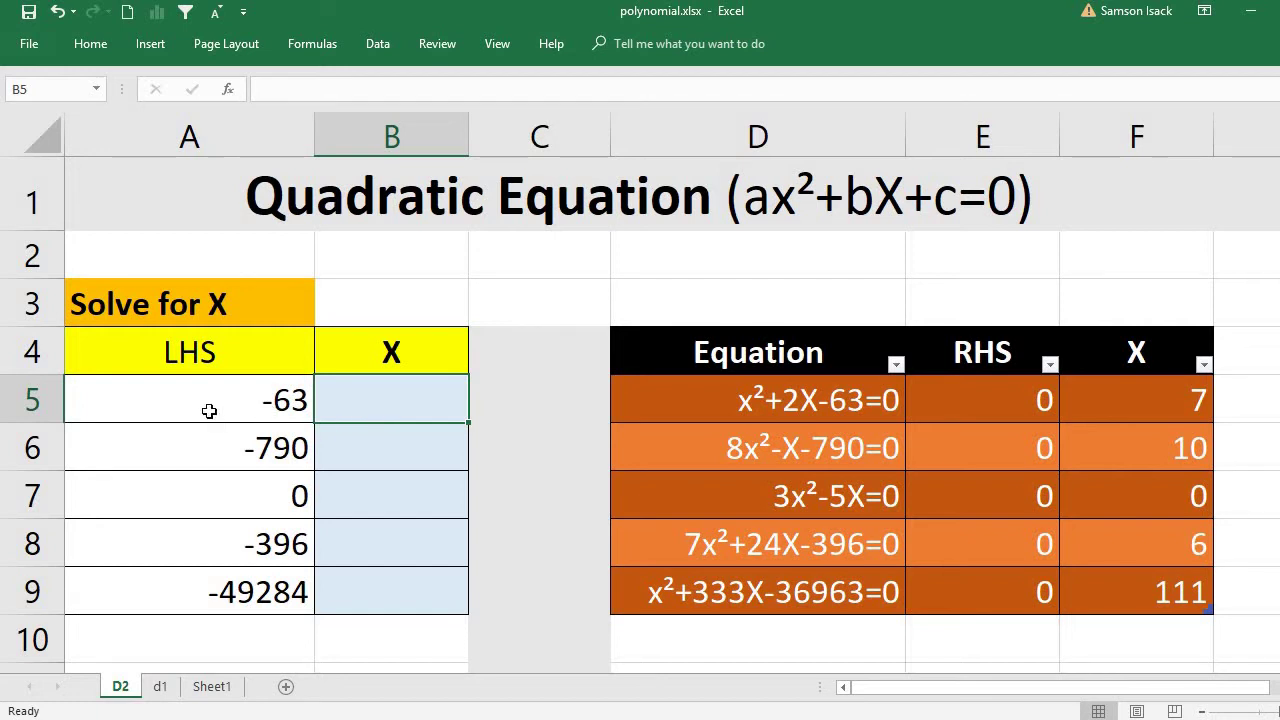
# - Run Goal Seek to bring cell A5 to 0 by changing cell B5, and keep the solution
pyautogui.click(234, 378)
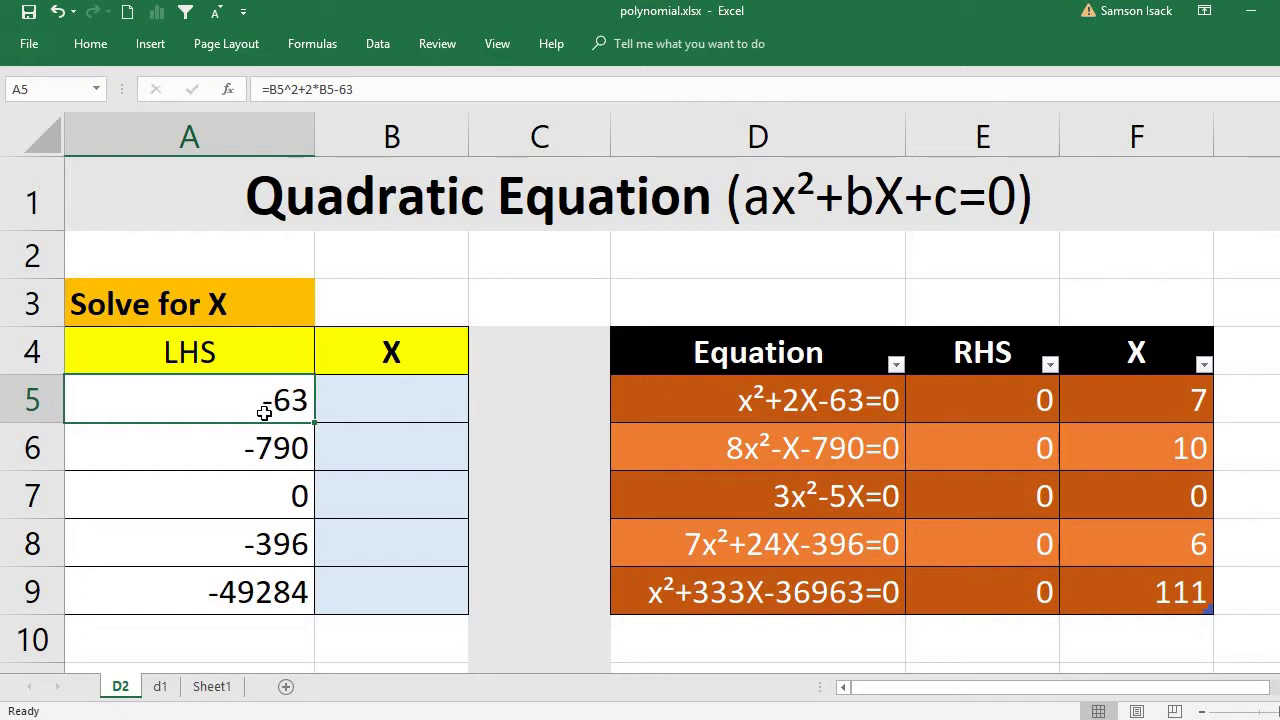
pyautogui.click(378, 50)
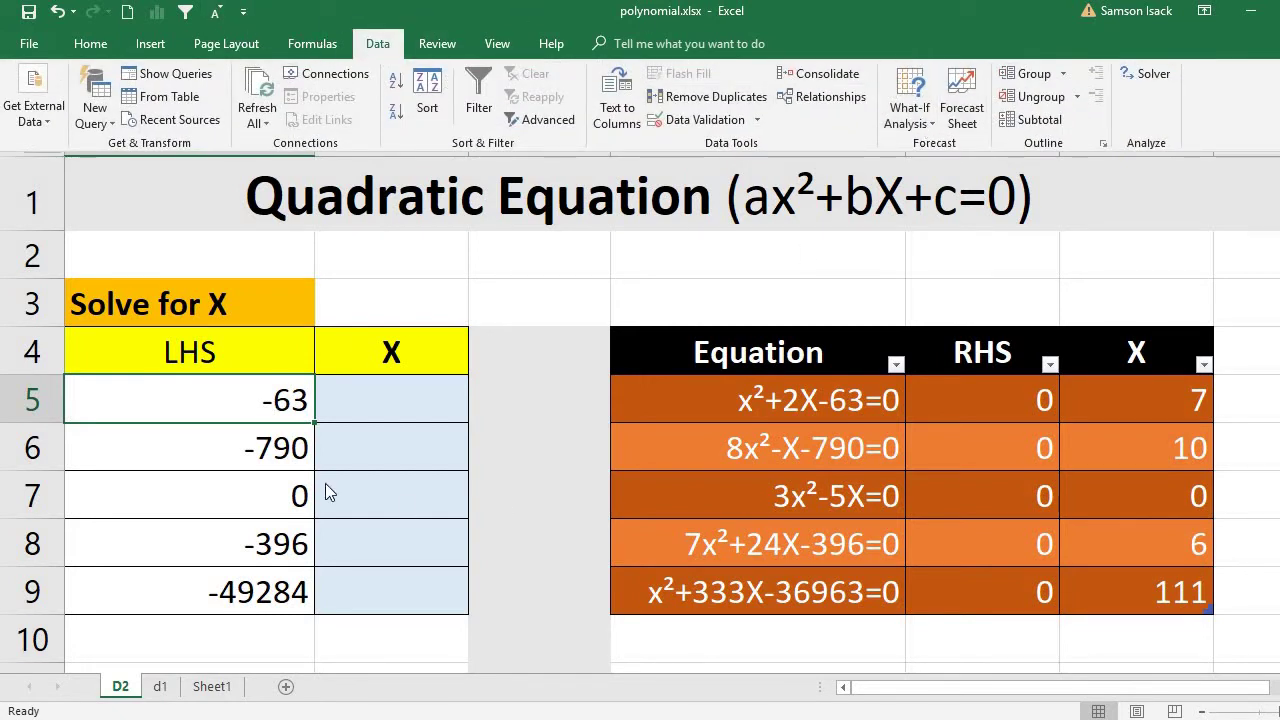
pyautogui.click(912, 116)
pyautogui.click(945, 169)
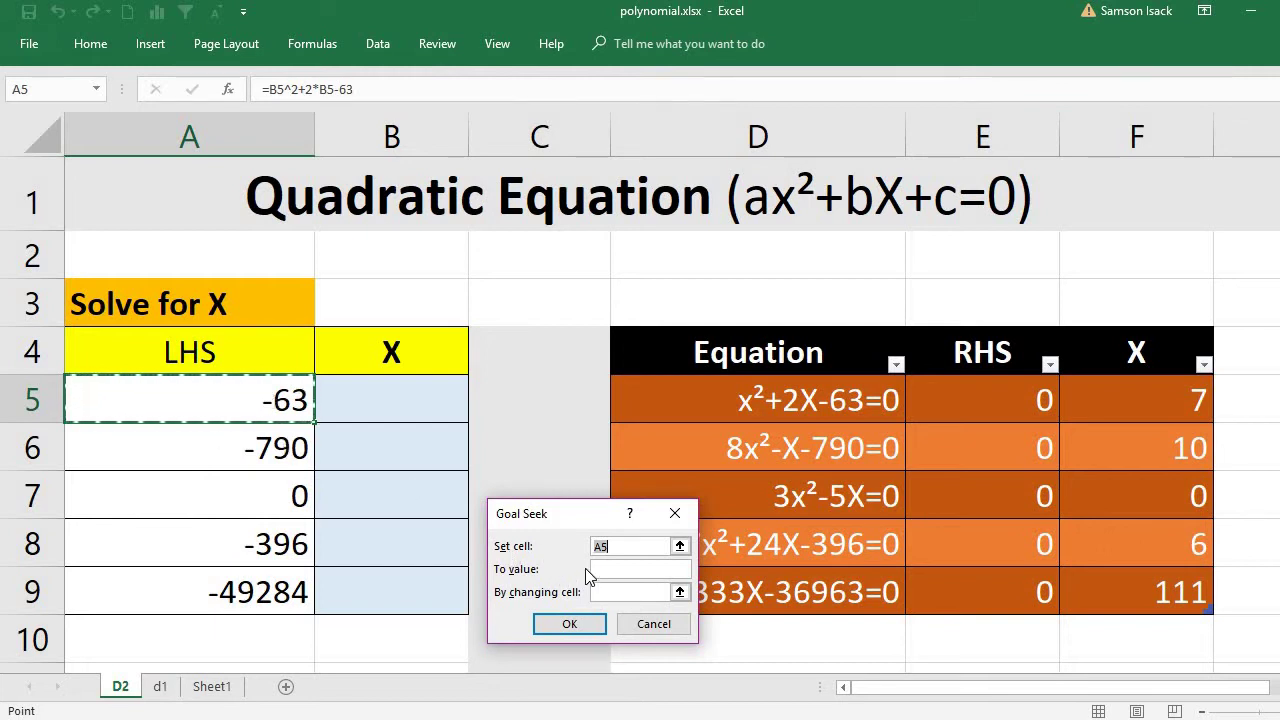
pyautogui.click(611, 571)
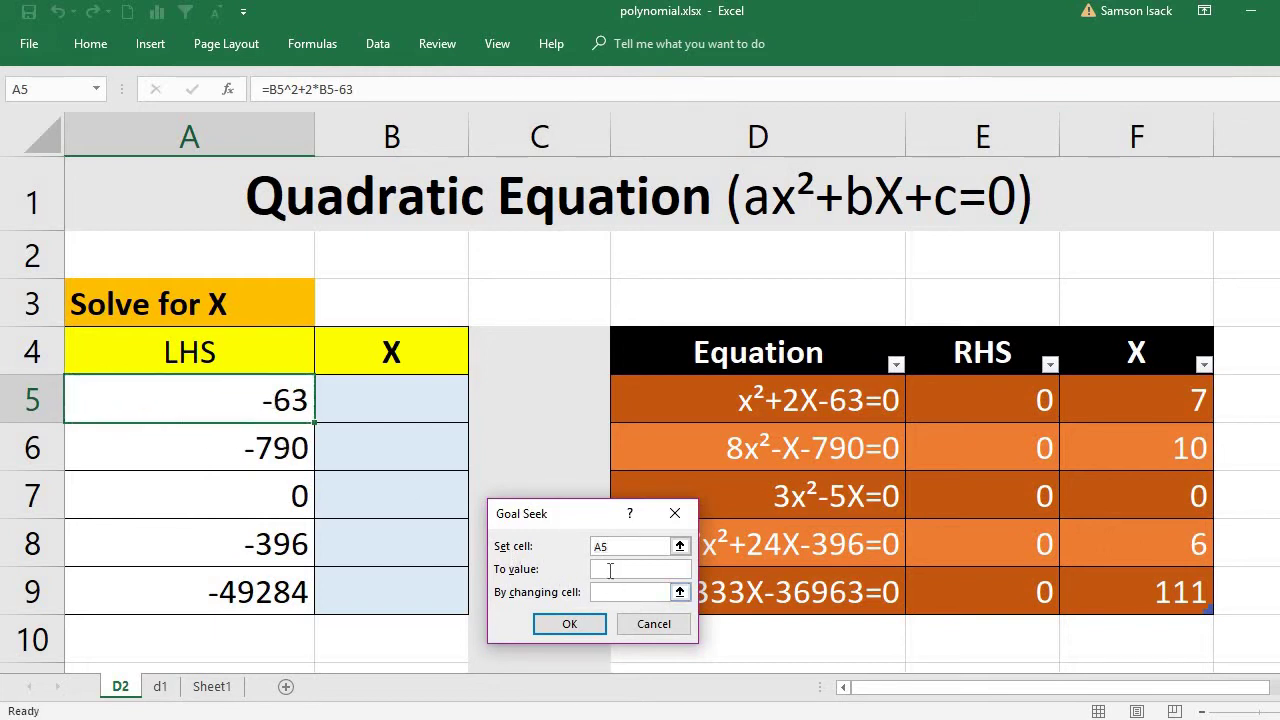
pyautogui.write('0')
pyautogui.click(637, 596)
pyautogui.click(409, 409)
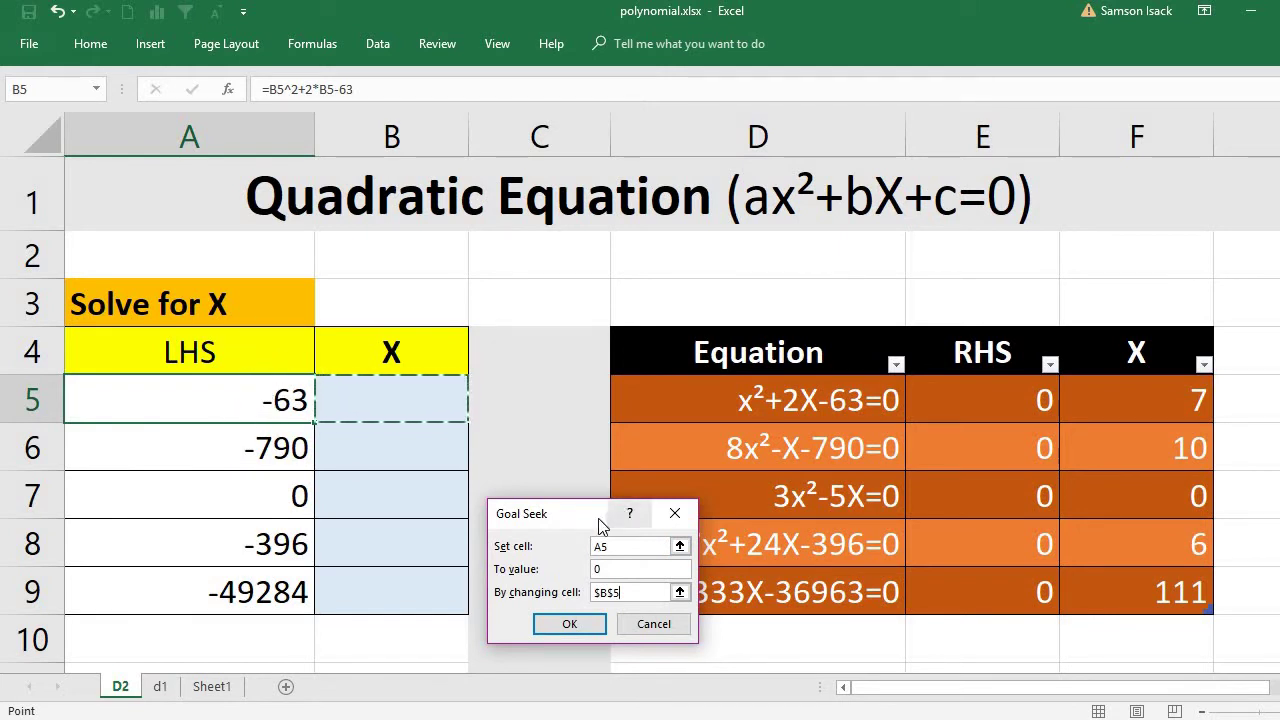
pyautogui.moveTo(570, 528); pyautogui.dragTo(570, 201)
pyautogui.click(571, 292)
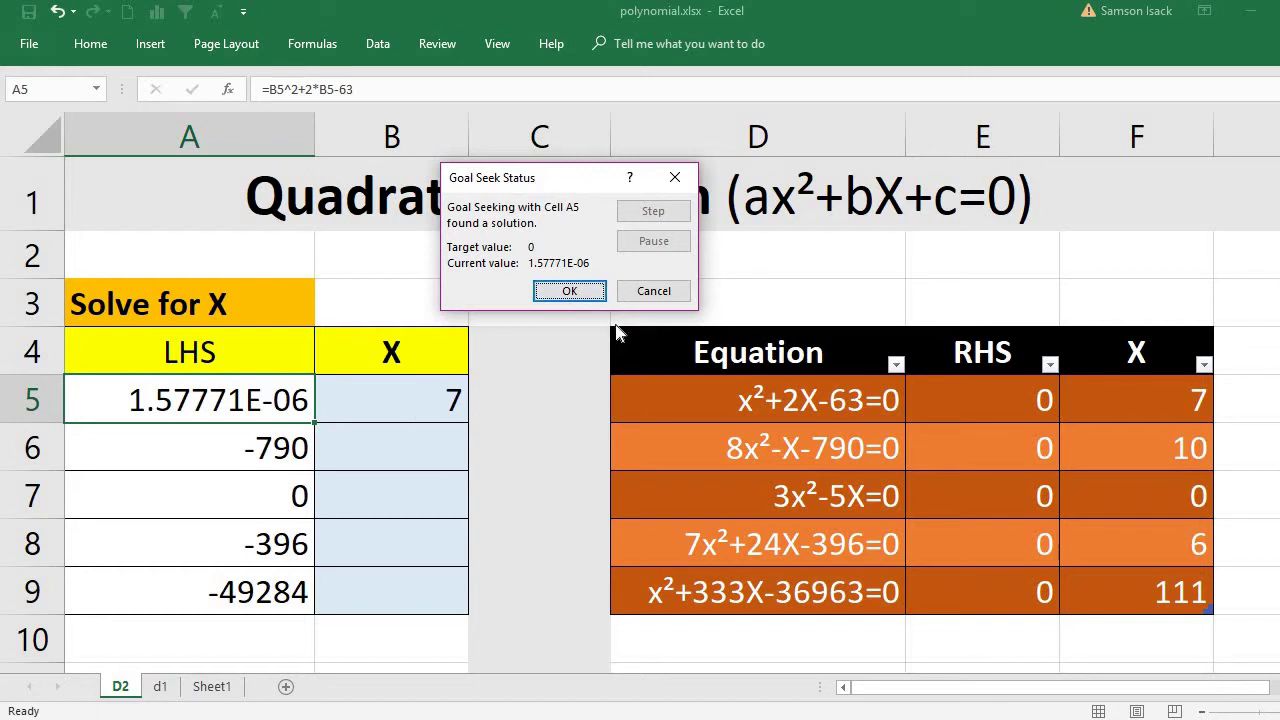
pyautogui.click(569, 290)
# - Inspect the exact X value in B5 and each term of the quadratic formula in A5, leaving the formula as is
pyautogui.click(423, 398)
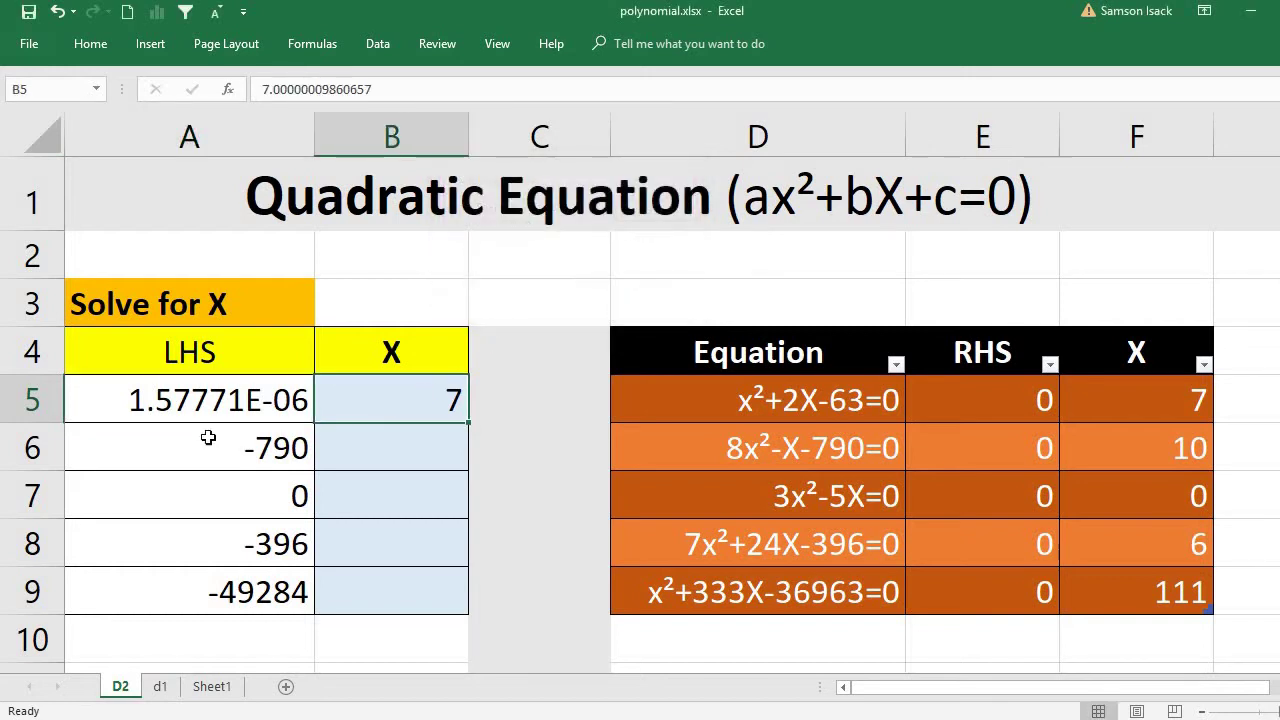
pyautogui.click(243, 400)
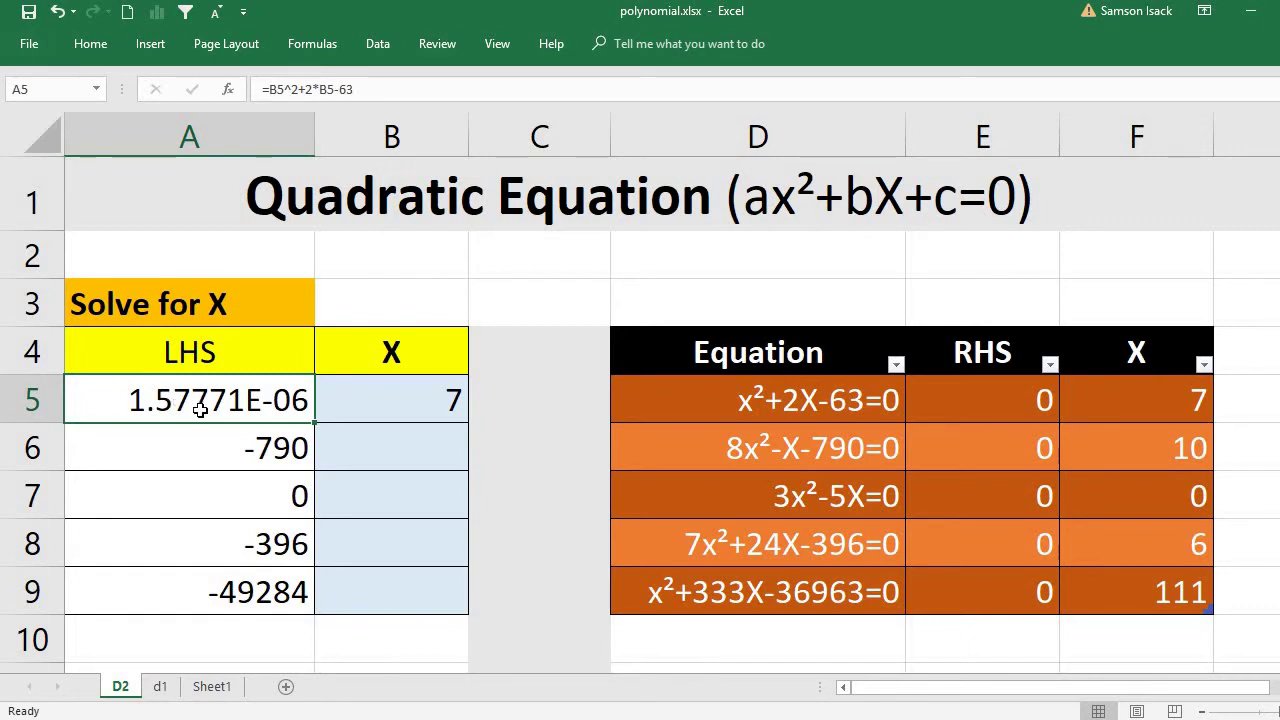
pyautogui.click(395, 392)
pyautogui.click(288, 446)
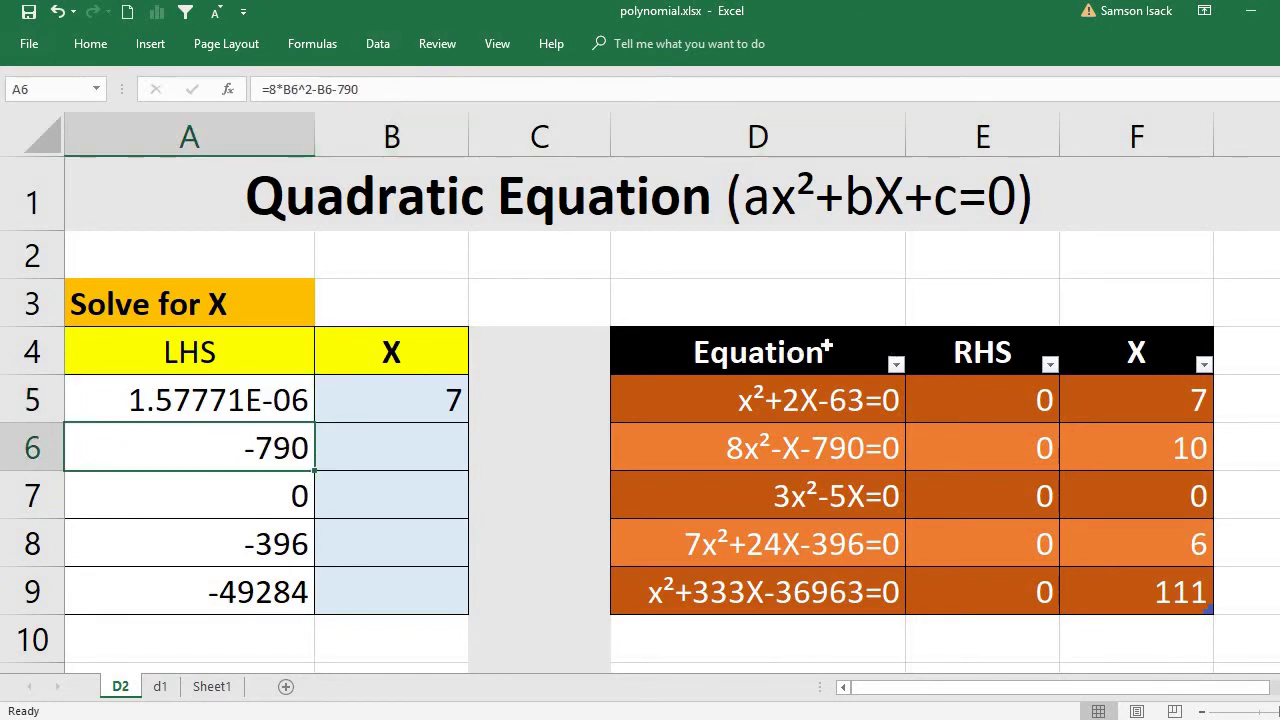
pyautogui.click(255, 408)
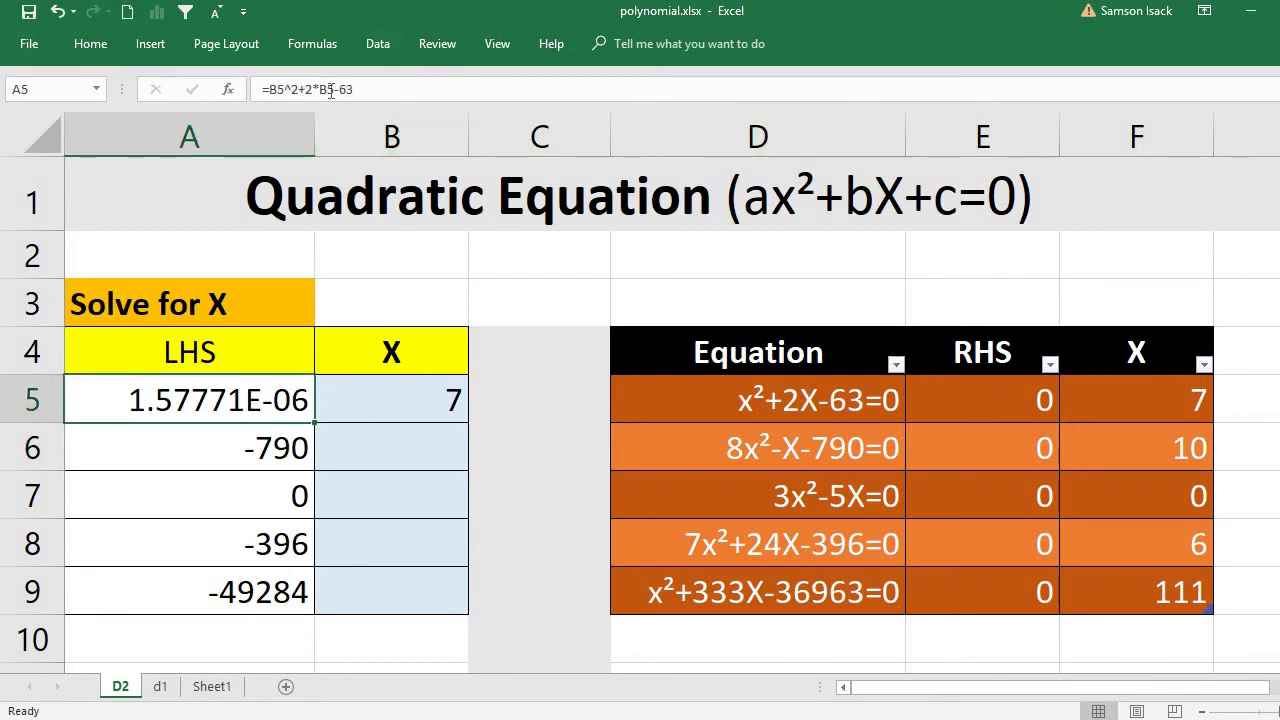
pyautogui.click(278, 88)
pyautogui.moveTo(286, 88); pyautogui.dragTo(355, 89)
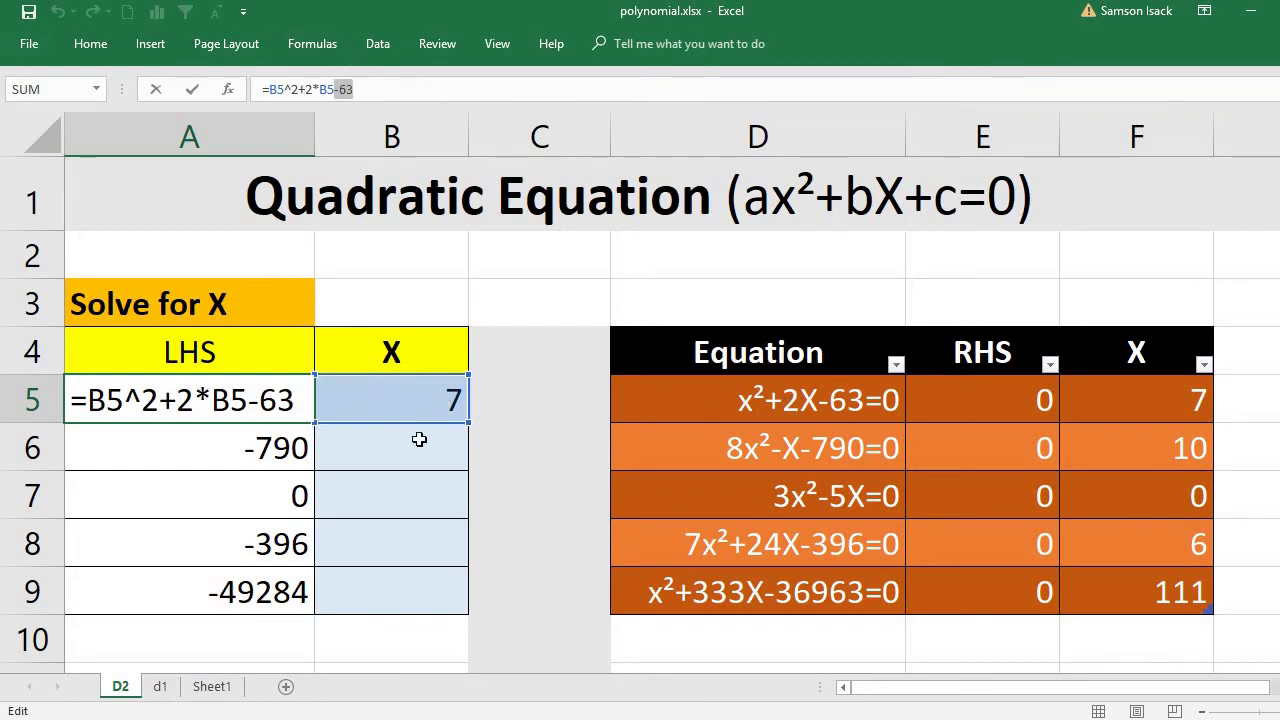
pyautogui.press('Return')
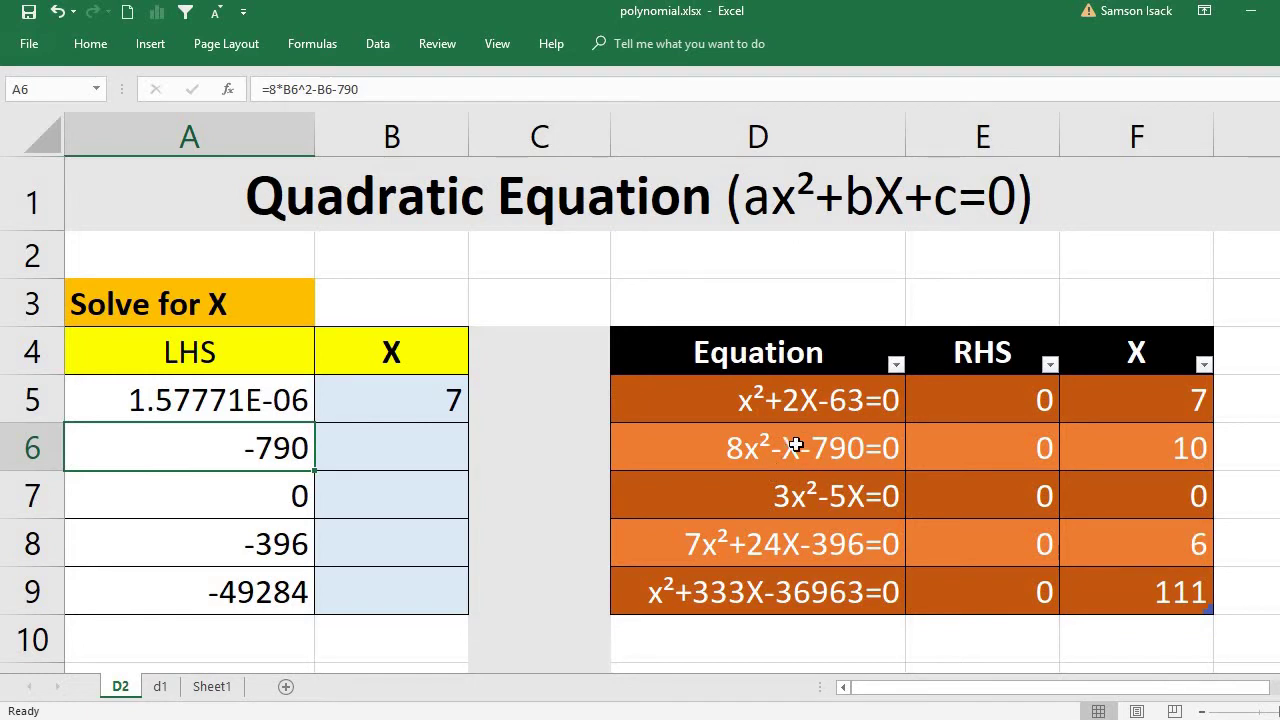
# - Run Goal Seek to bring cell A6 to 0 by changing the empty cell B6, and accept the solution
pyautogui.click(398, 450)
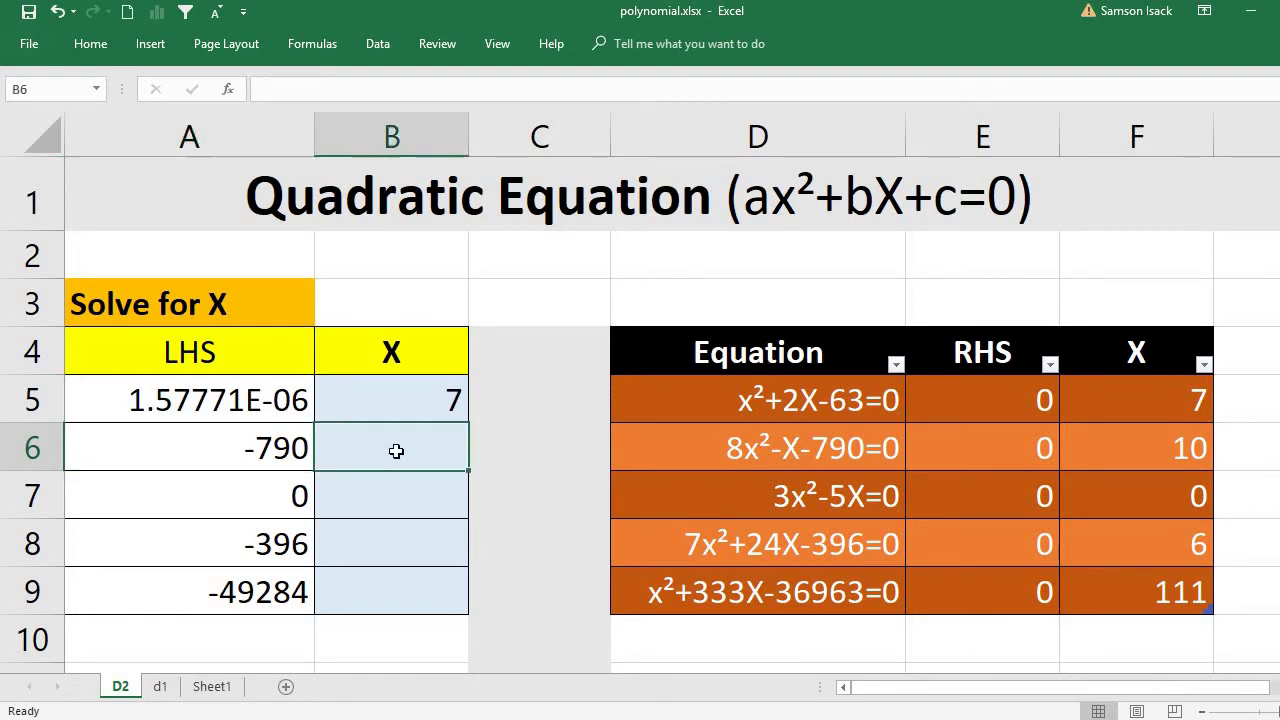
pyautogui.click(272, 448)
pyautogui.click(372, 44)
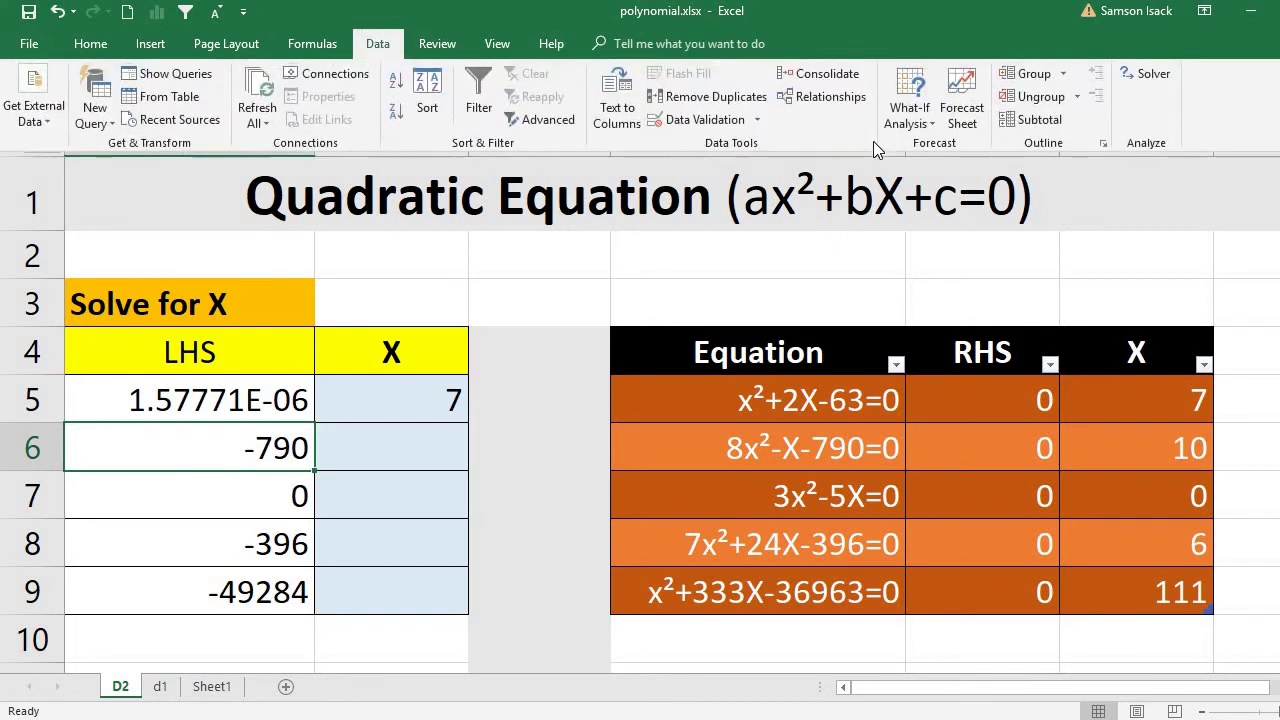
pyautogui.click(910, 115)
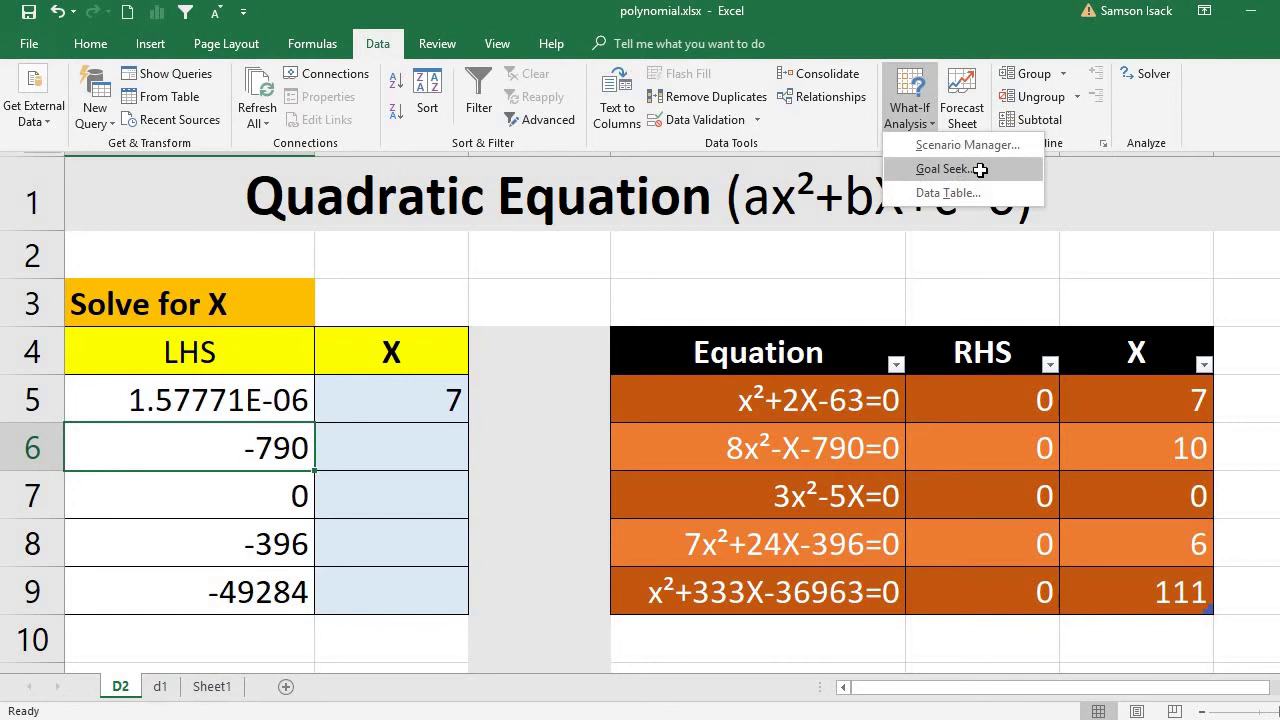
pyautogui.click(980, 169)
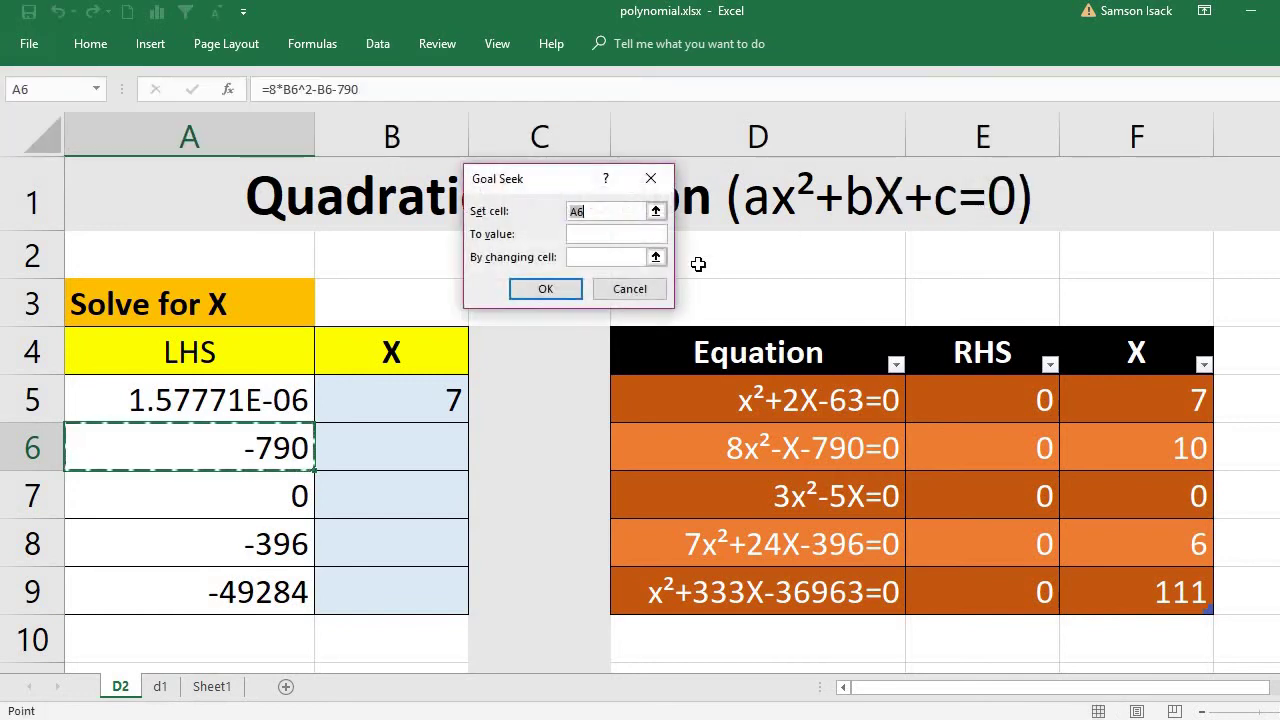
pyautogui.click(609, 234)
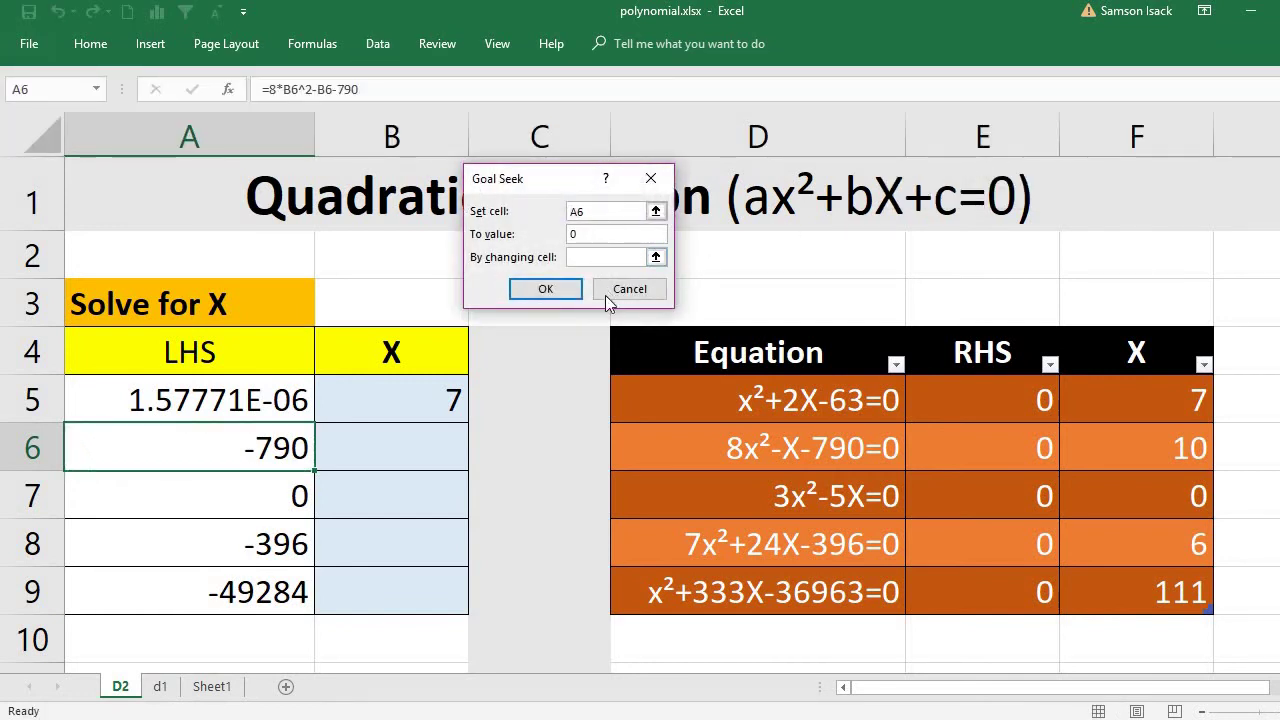
pyautogui.click(626, 257)
pyautogui.click(352, 446)
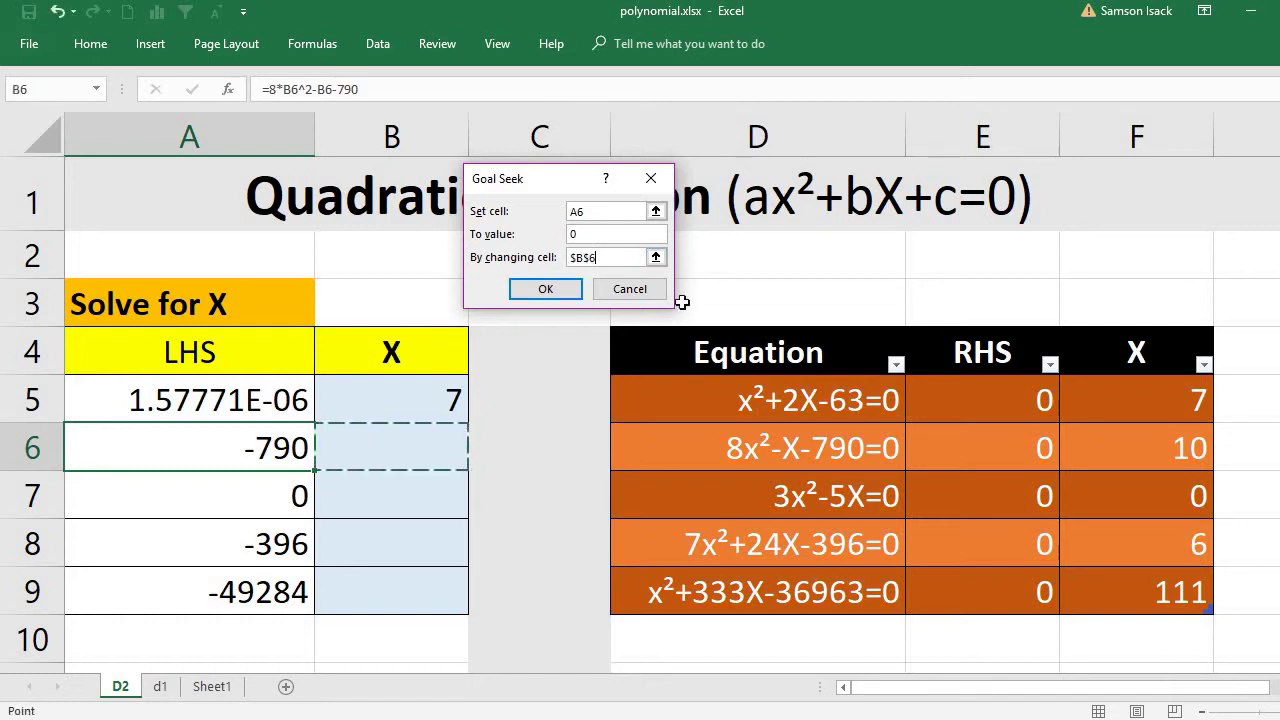
pyautogui.click(564, 290)
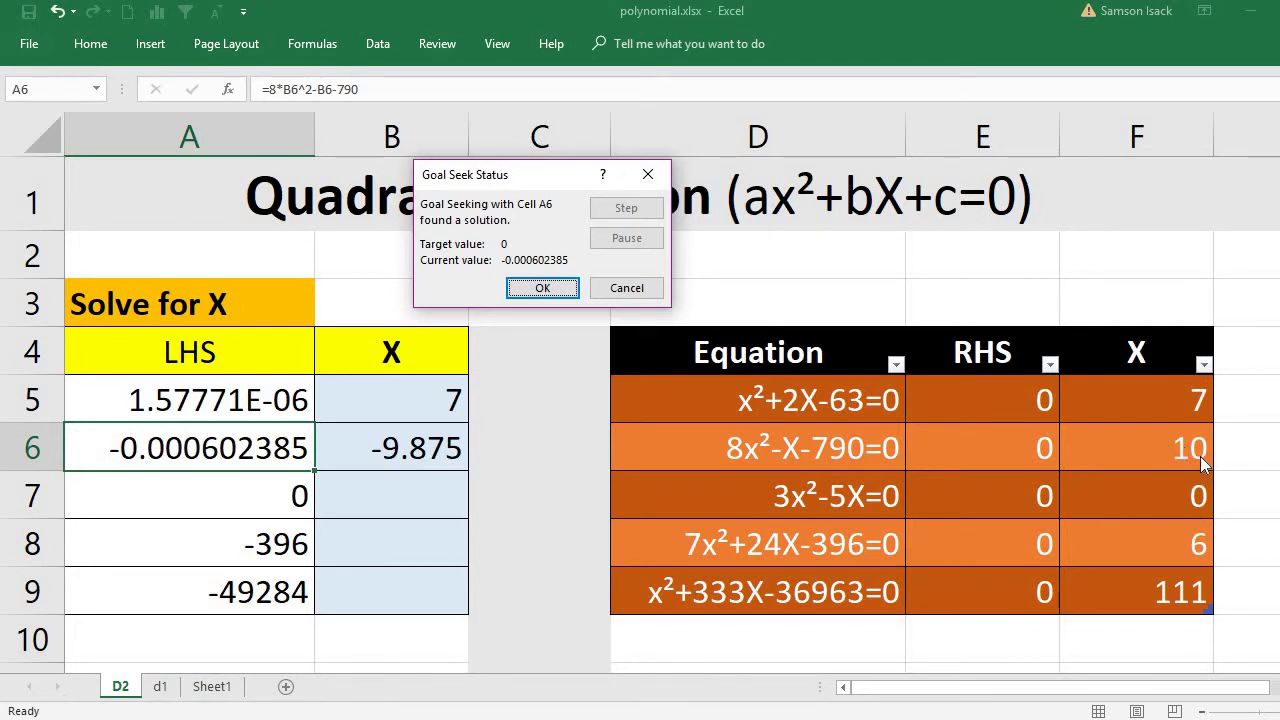
pyautogui.click(548, 288)
# - Replace the X value in cell B6 with a starting guess of 1
pyautogui.click(411, 453)
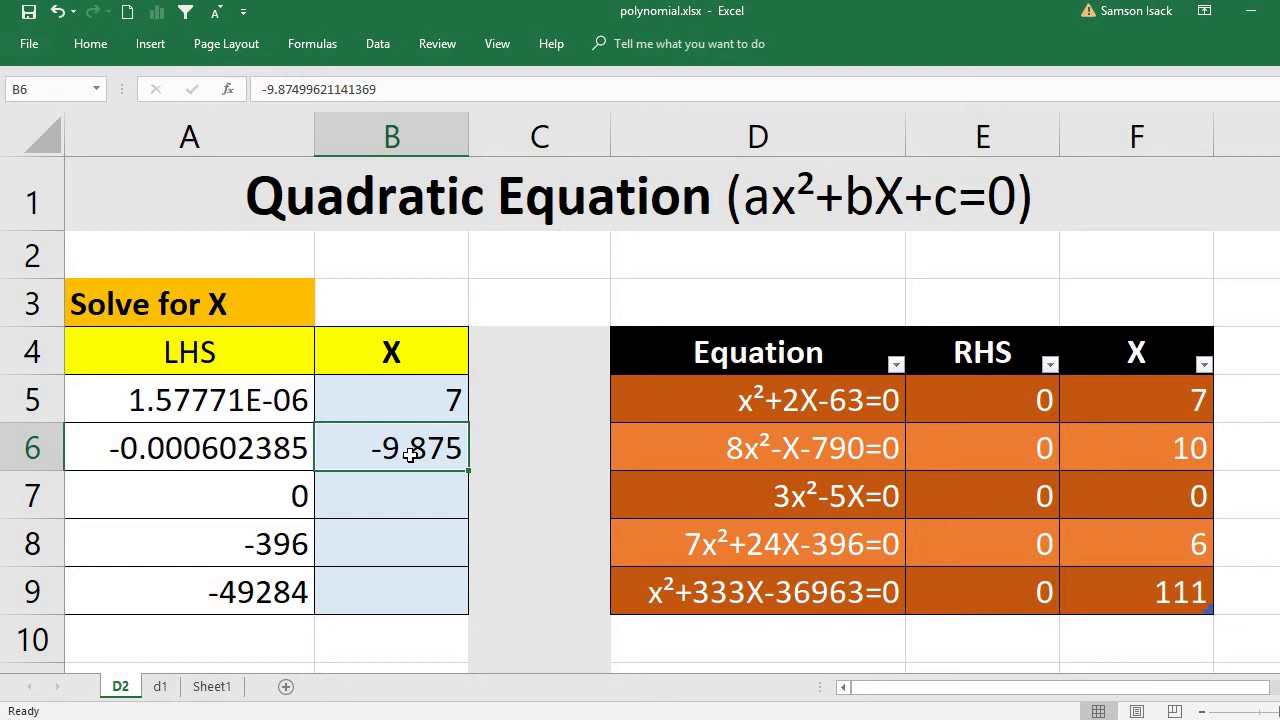
pyautogui.write('1')
pyautogui.press('Return')
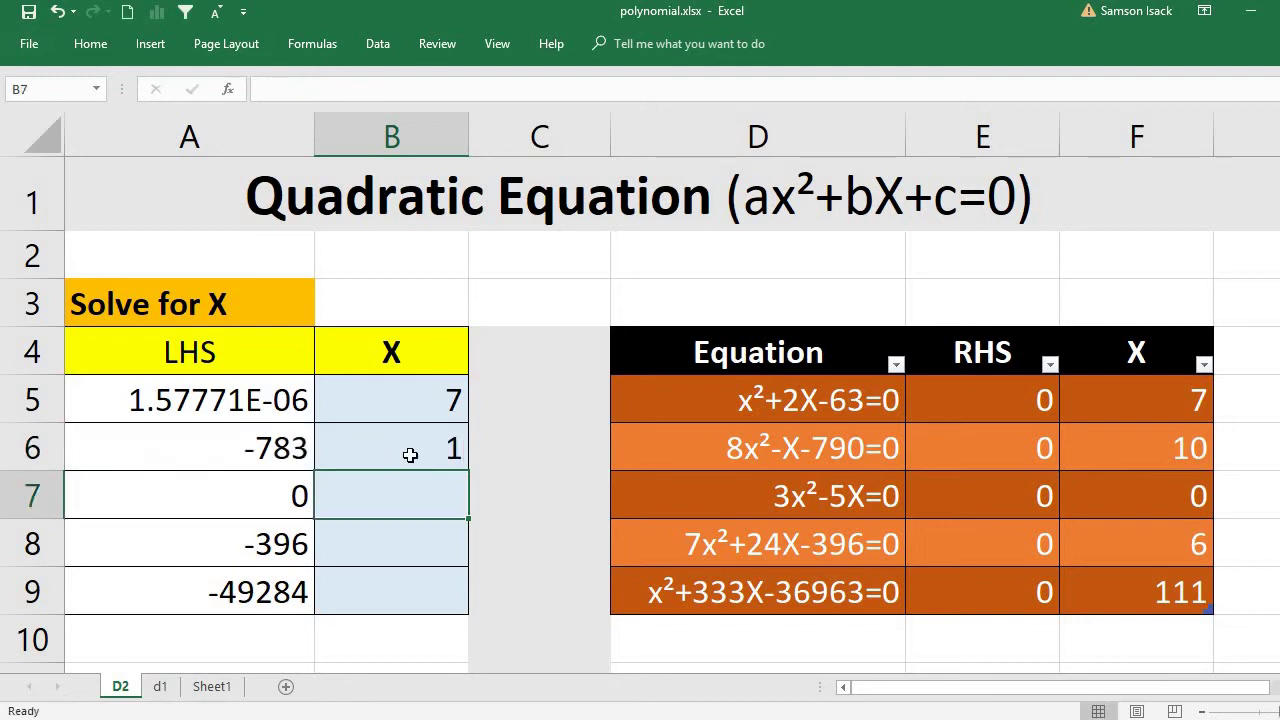
pyautogui.click(355, 452)
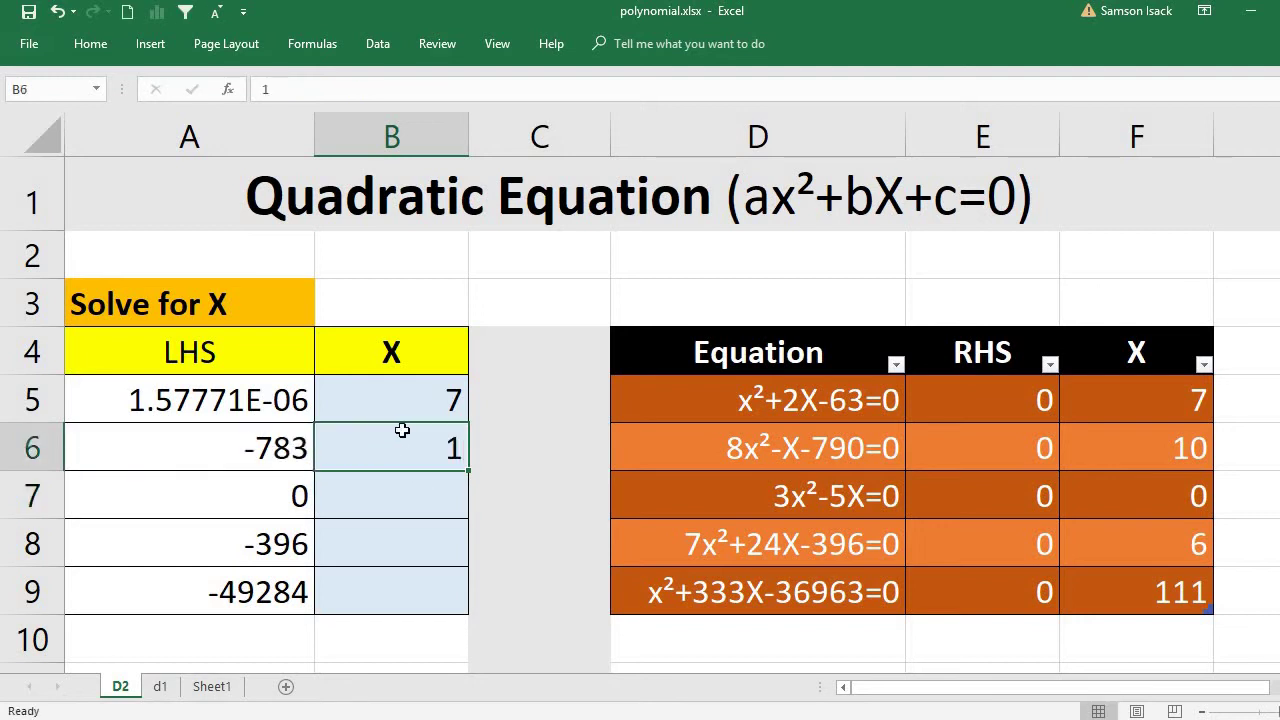
# - Run Goal Seek from the starting guess to bring cell A6 to 0 by changing cell B6, and keep the solution
pyautogui.click(302, 450)
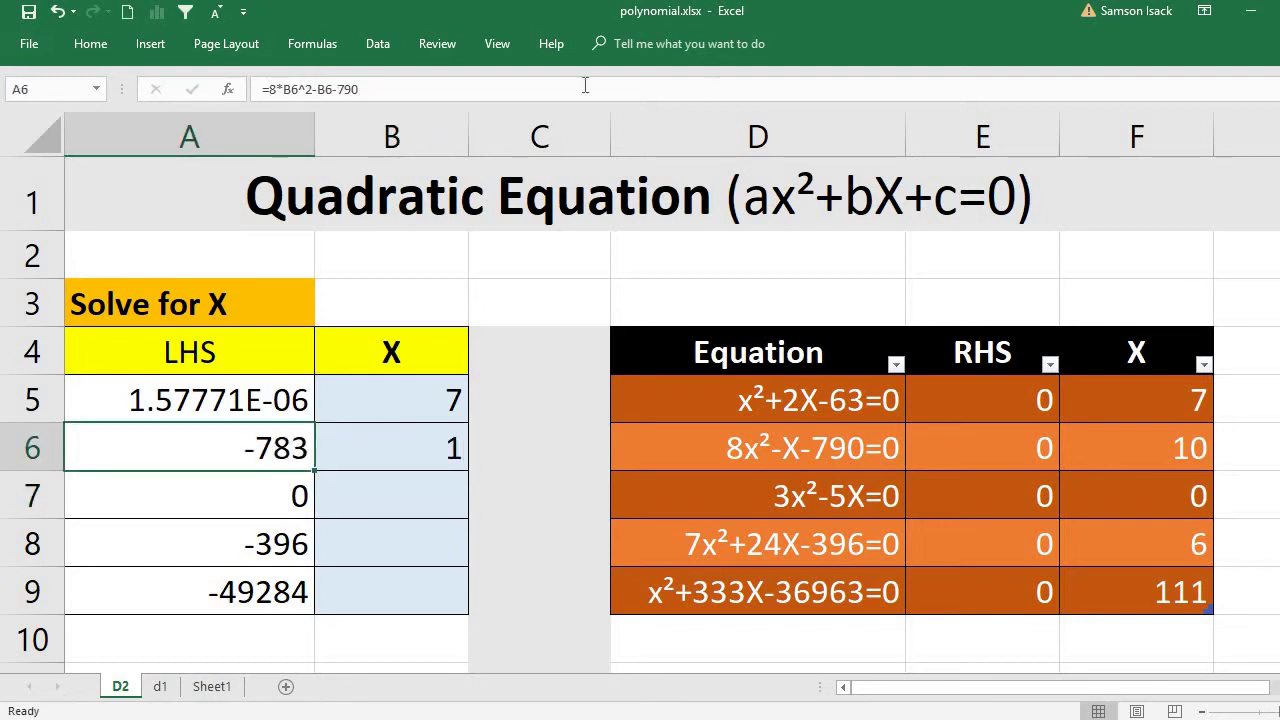
pyautogui.click(370, 50)
pyautogui.click(898, 115)
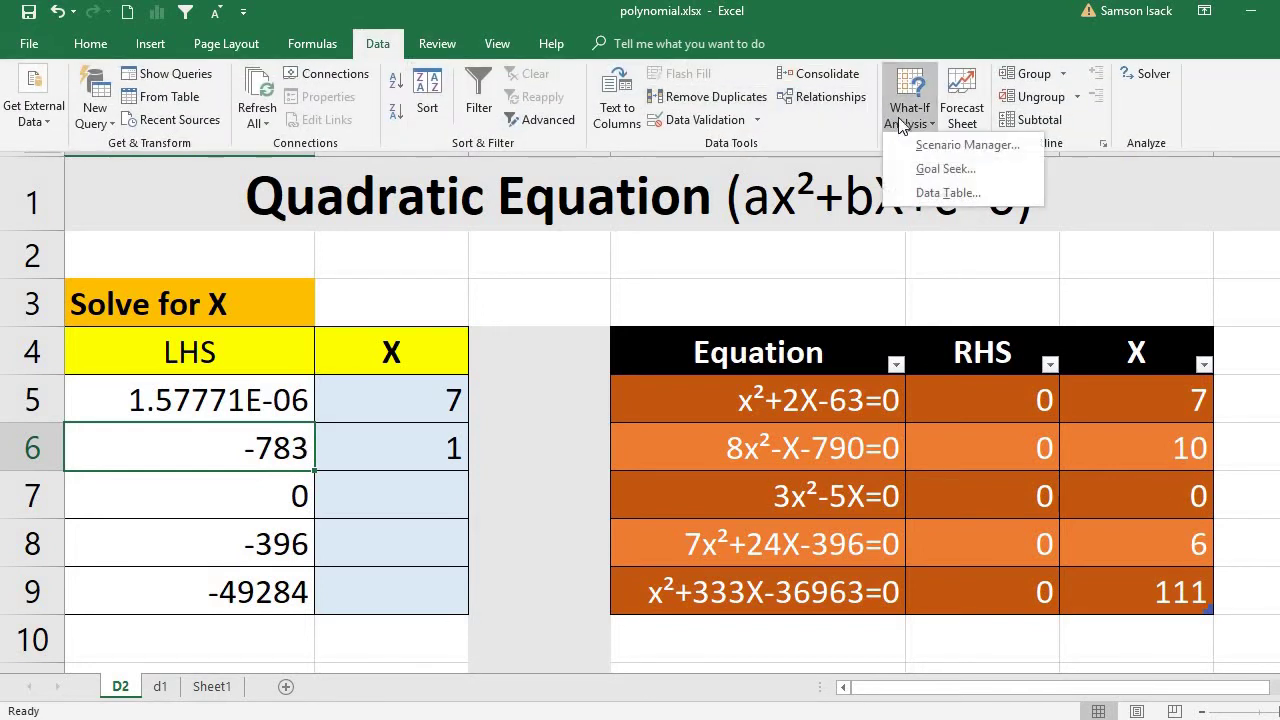
pyautogui.click(944, 170)
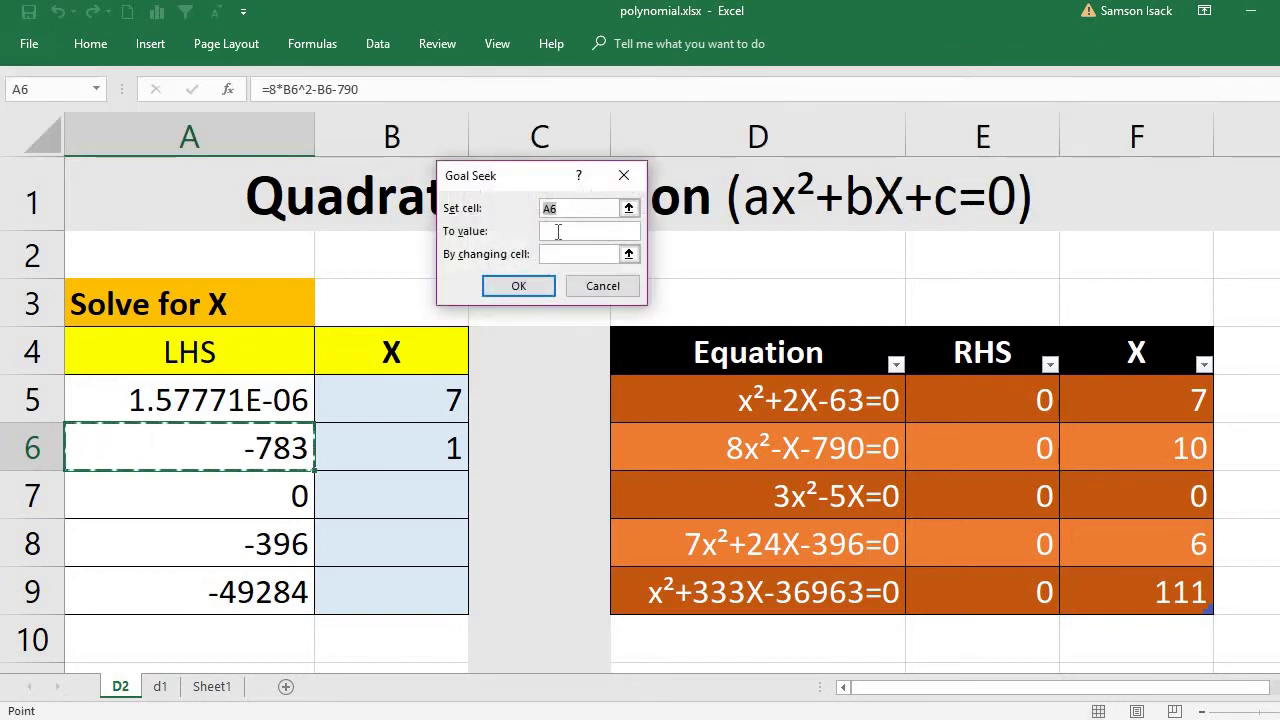
pyautogui.click(558, 231)
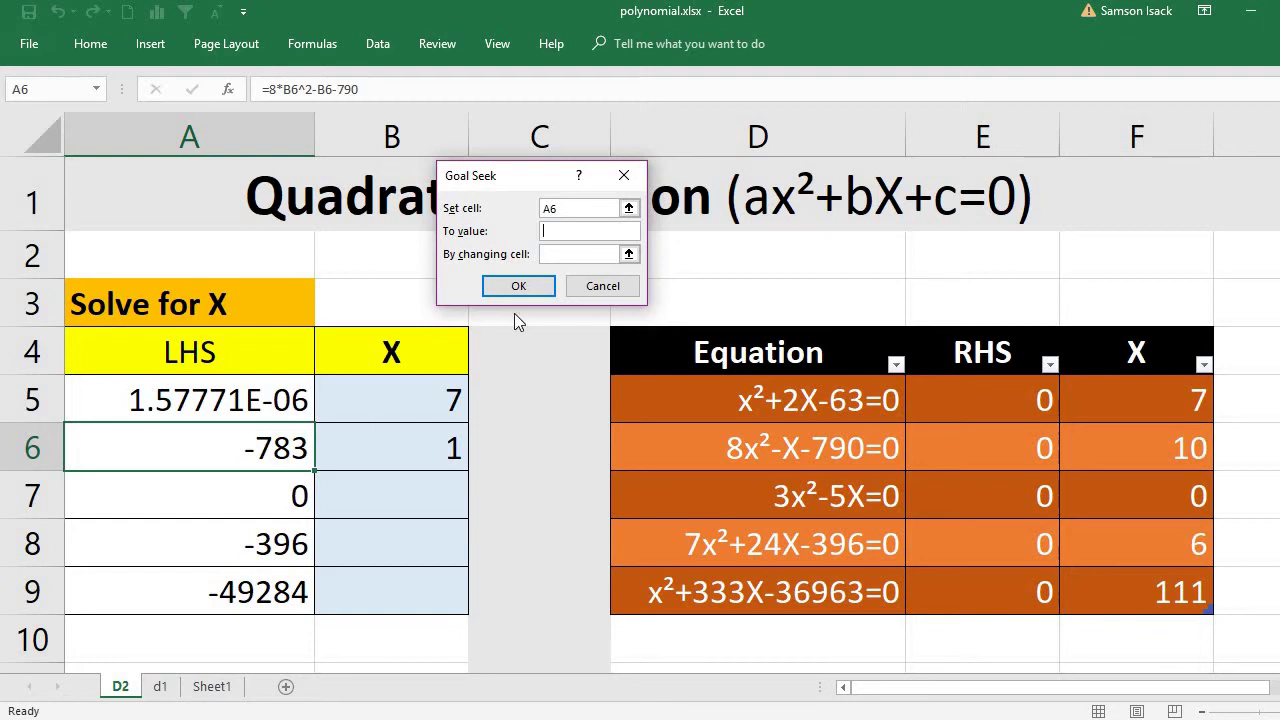
pyautogui.write('0')
pyautogui.click(547, 256)
pyautogui.click(391, 449)
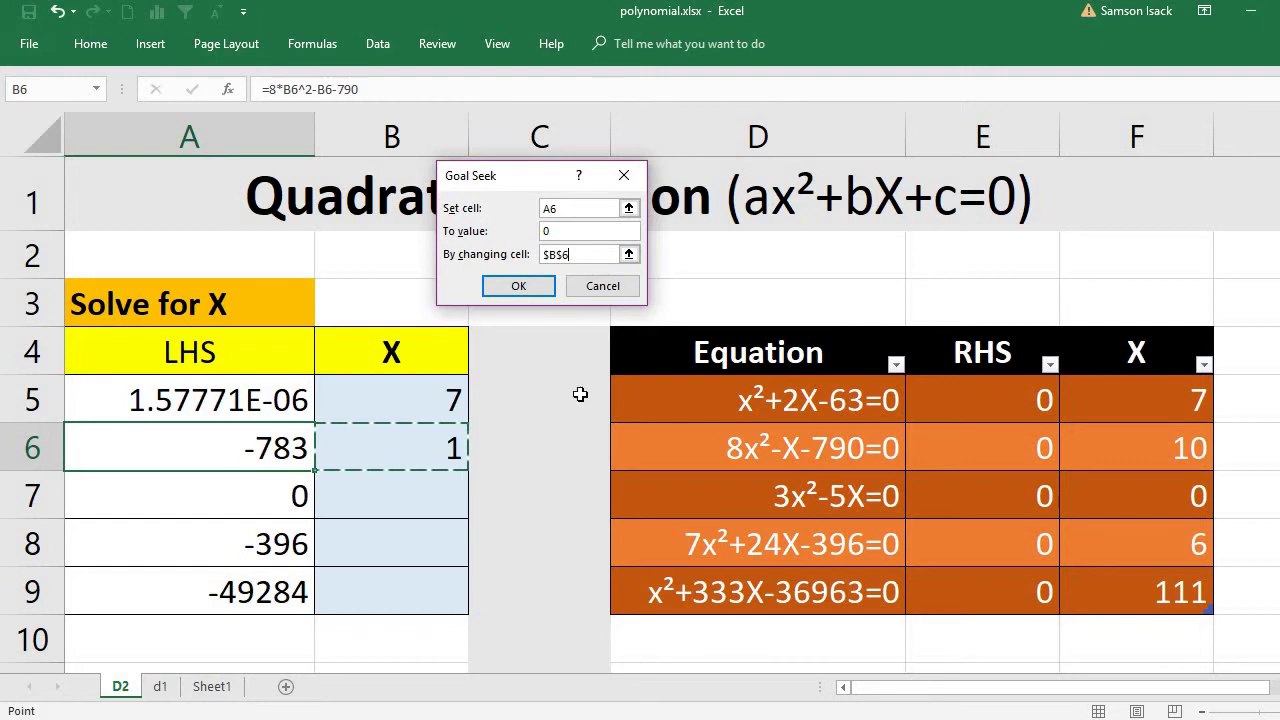
pyautogui.click(540, 286)
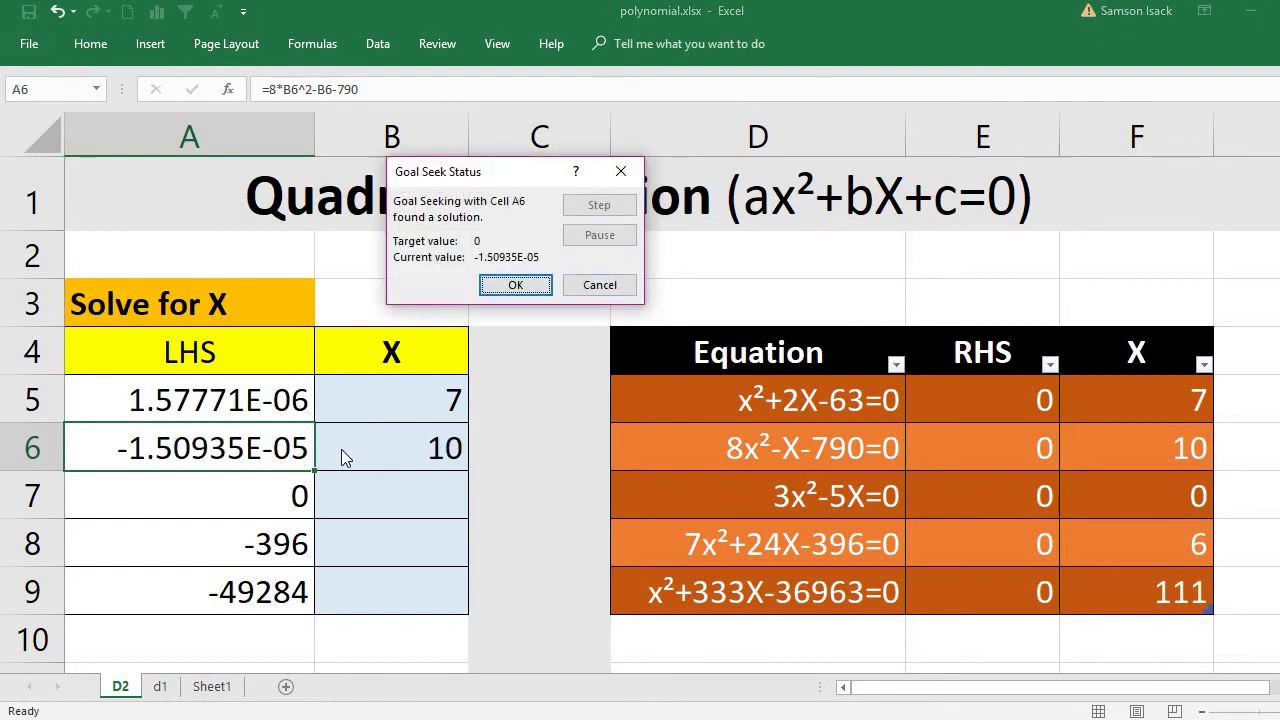
pyautogui.click(491, 285)
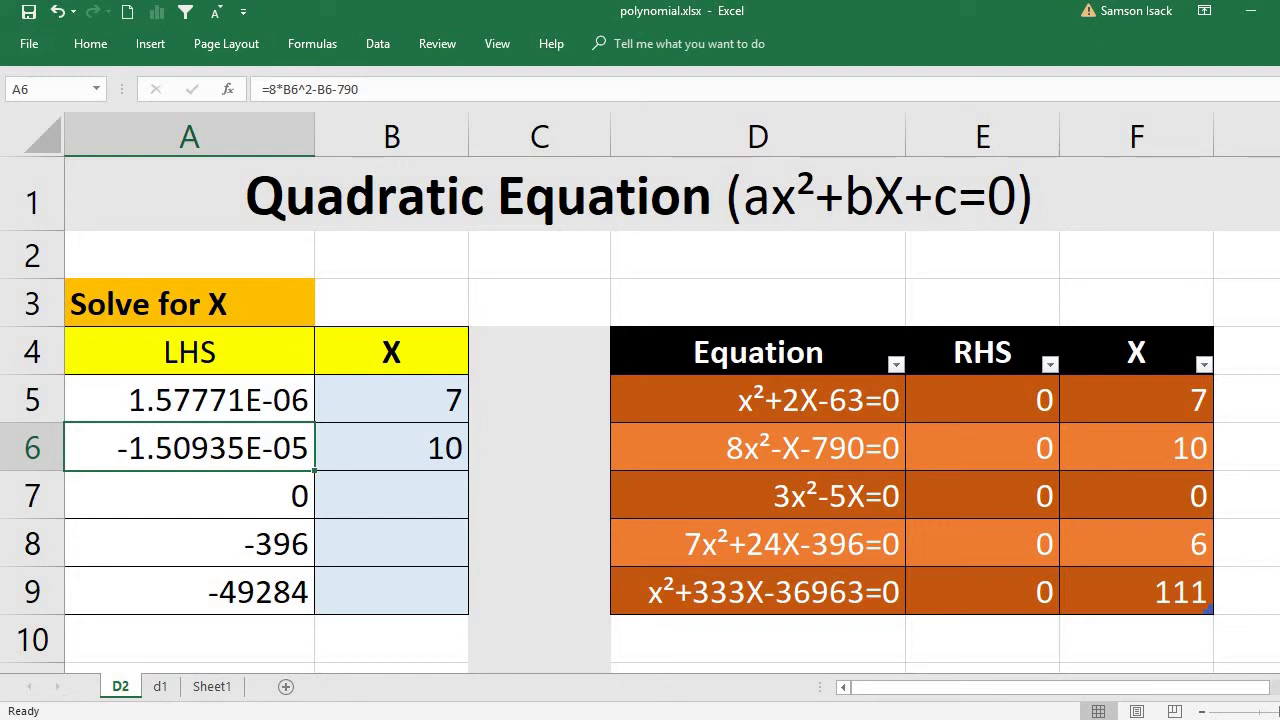
# - Run Goal Seek to bring cell A7 to 0 by changing cell B7, and keep the solution
pyautogui.click(190, 490)
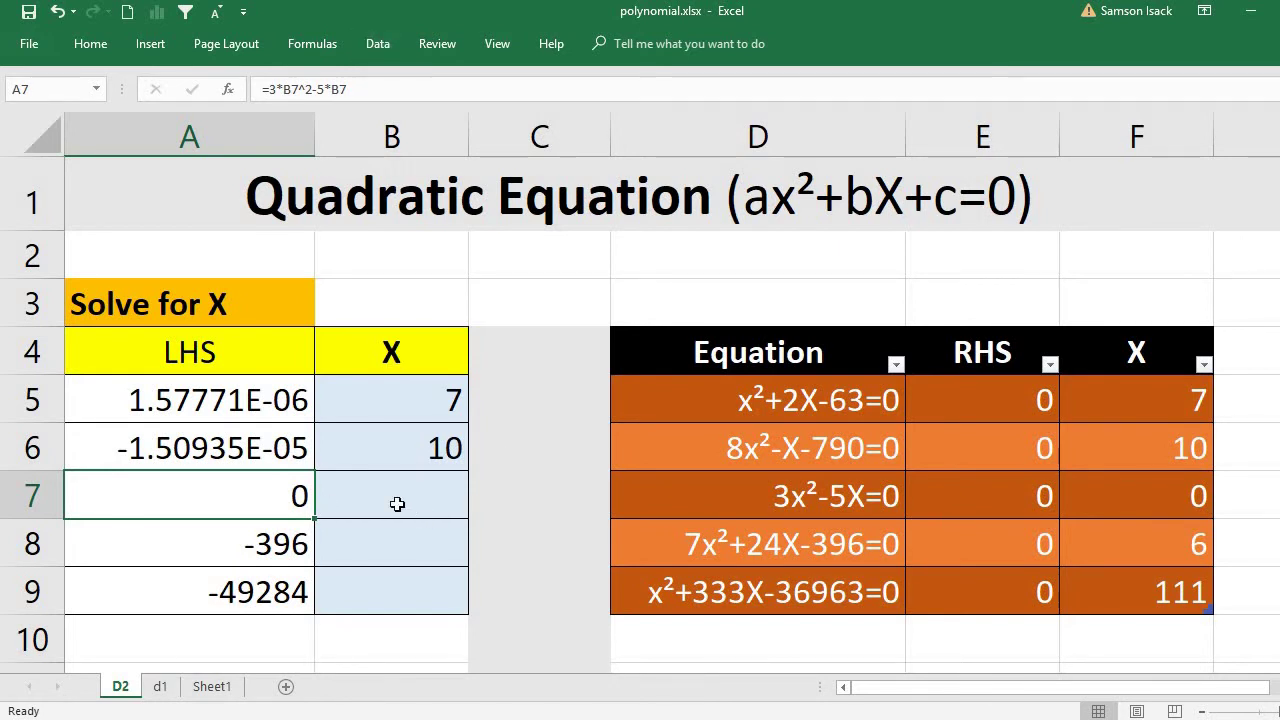
pyautogui.click(375, 46)
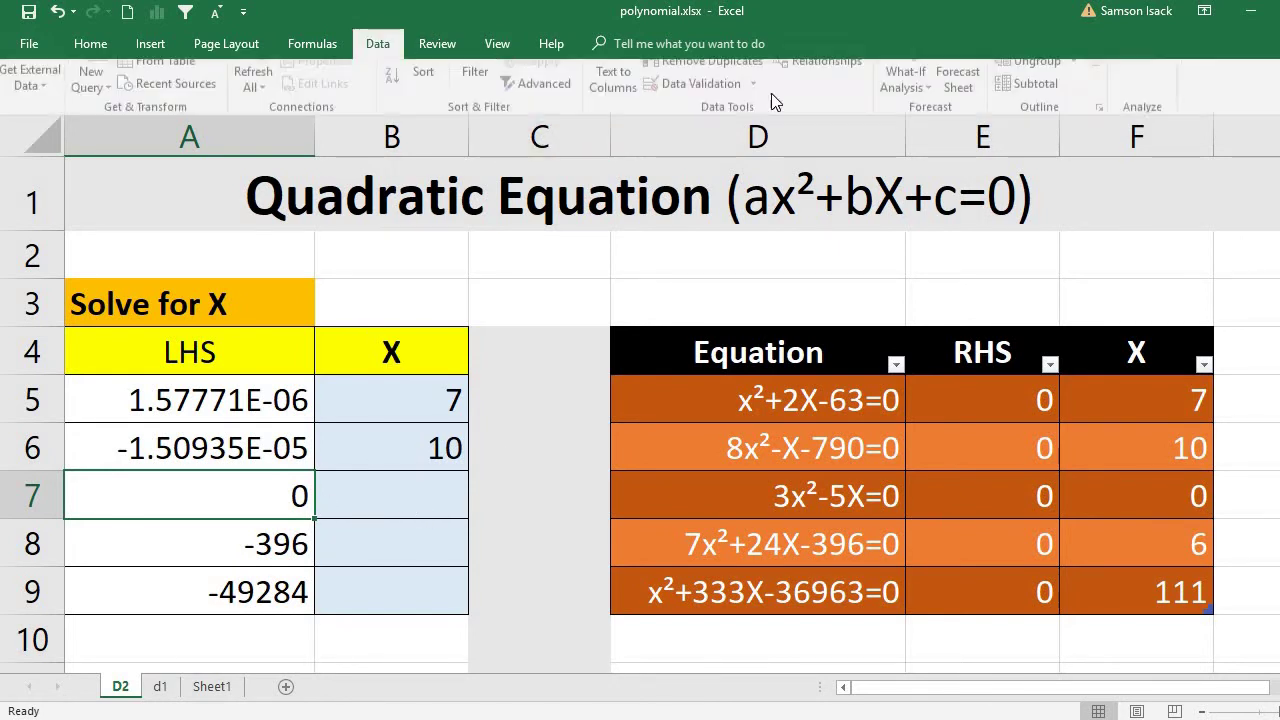
pyautogui.click(912, 116)
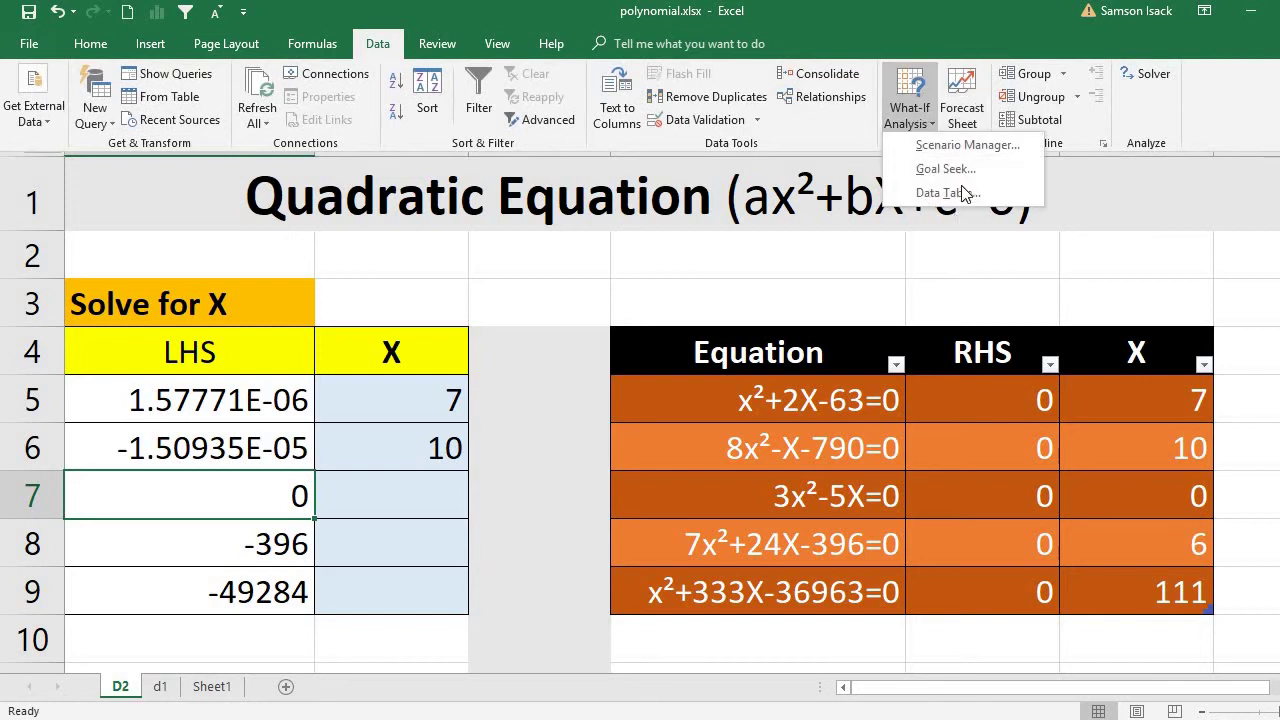
pyautogui.click(971, 171)
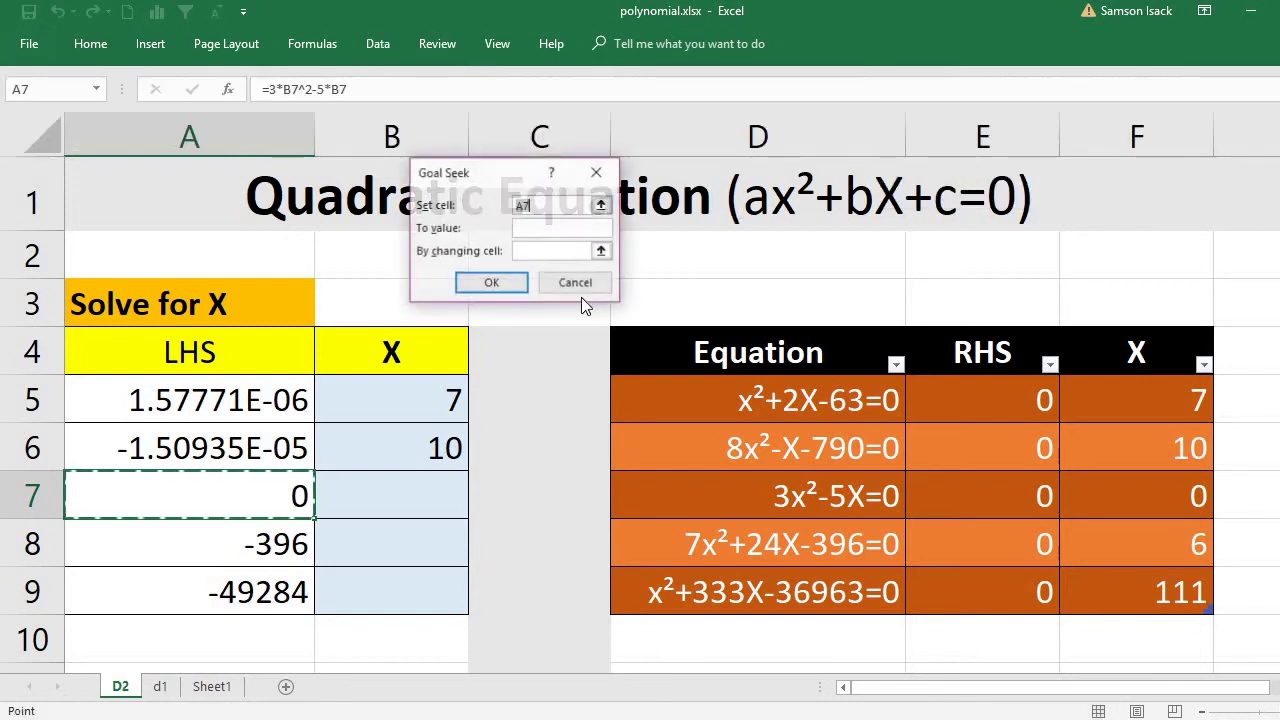
pyautogui.click(531, 228)
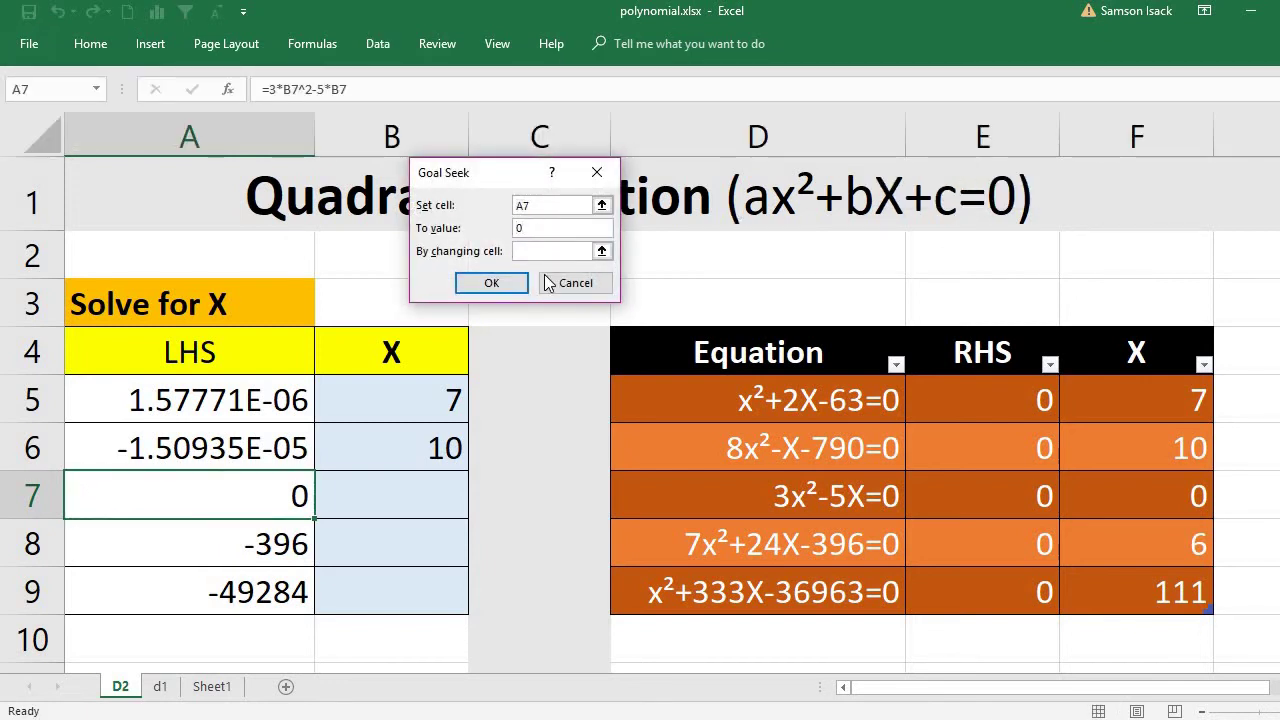
pyautogui.click(556, 251)
pyautogui.click(390, 506)
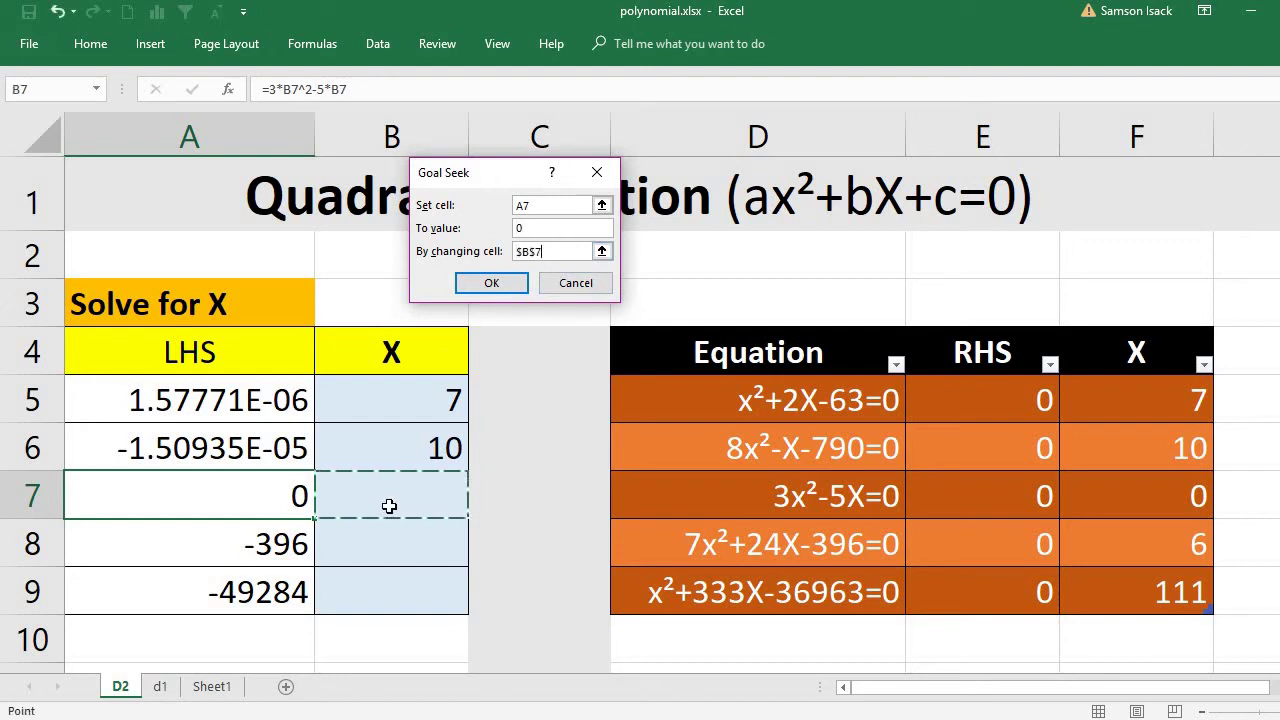
pyautogui.click(514, 287)
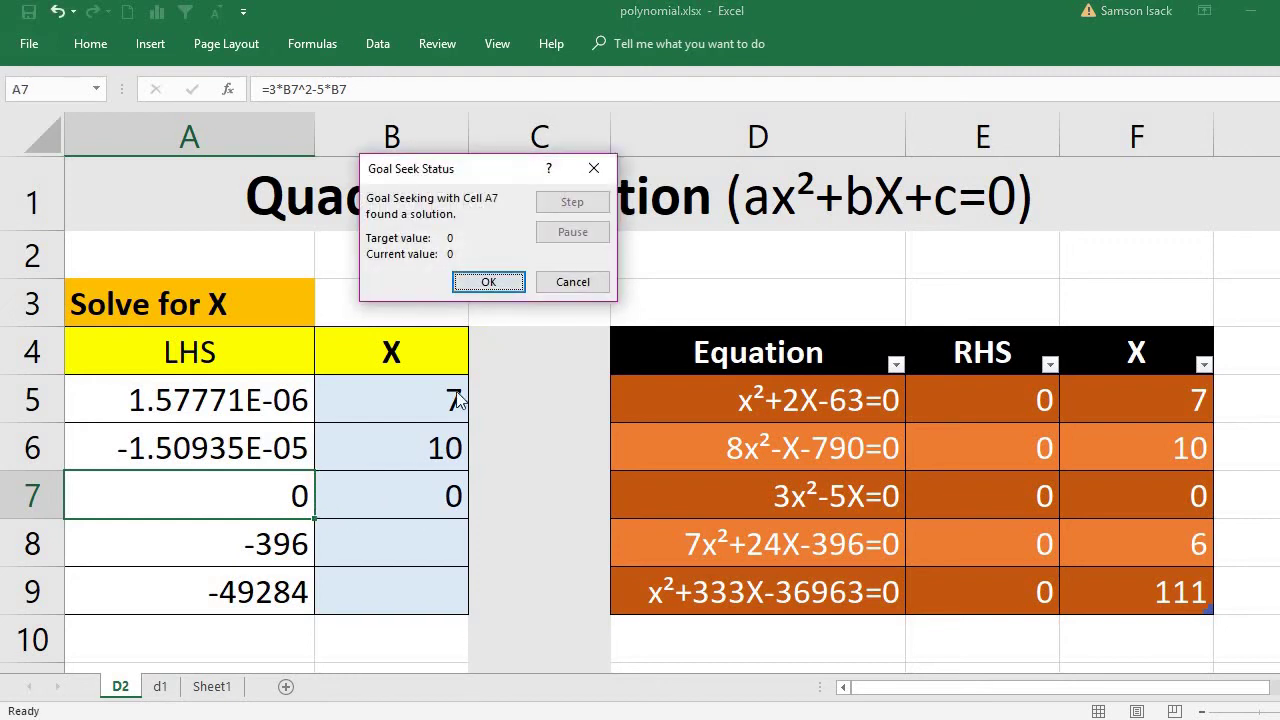
pyautogui.click(490, 283)
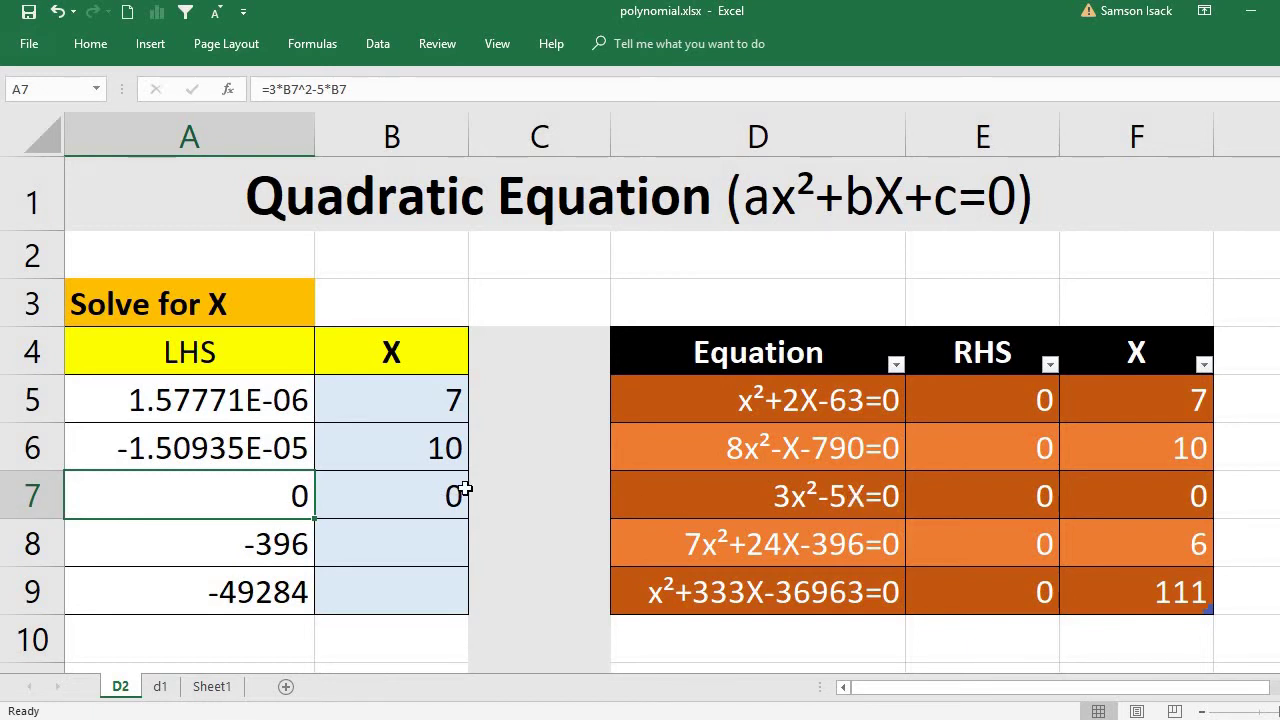
pyautogui.click(412, 492)
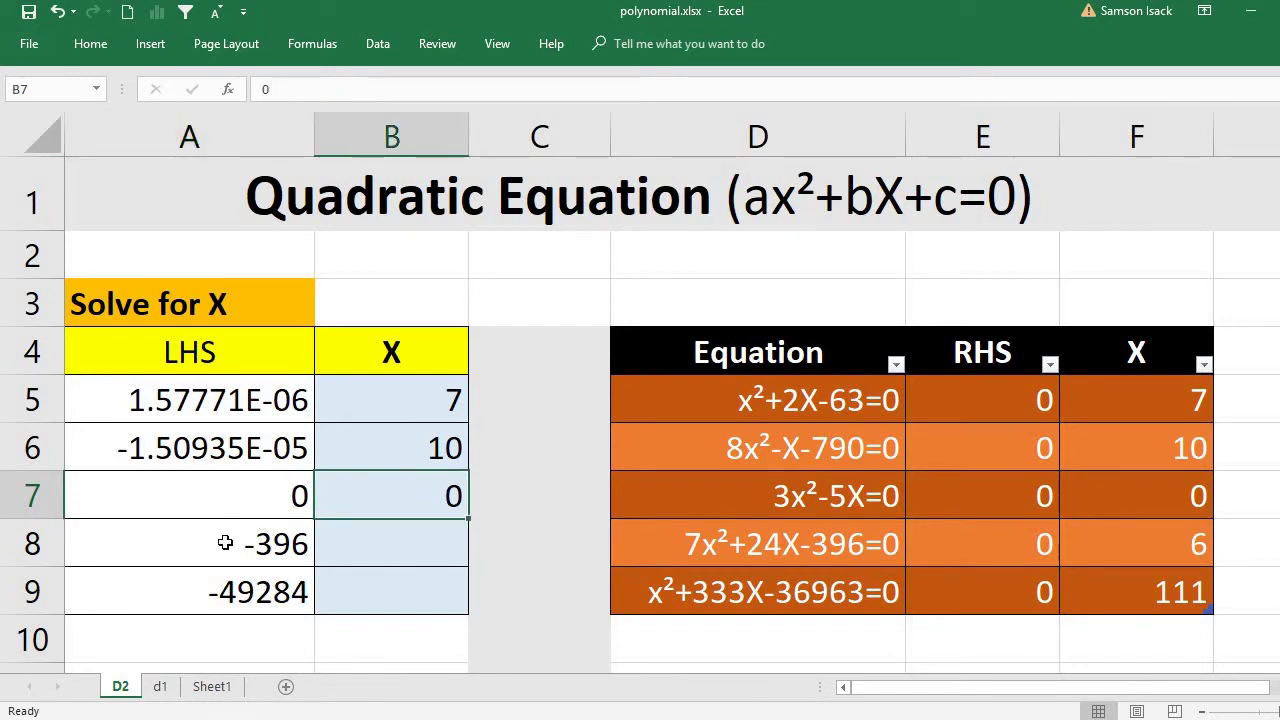
# - Run Goal Seek to bring cell A8 to 0 by changing cell B8, and keep the solution
pyautogui.click(237, 549)
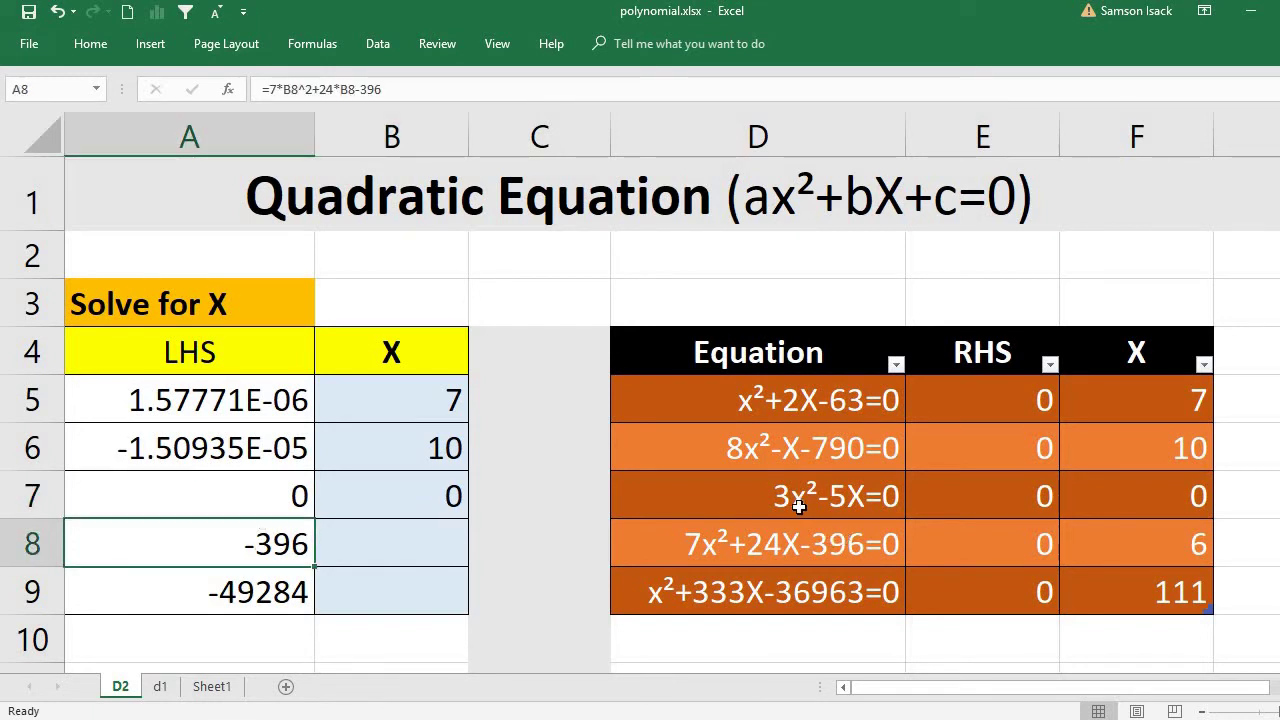
pyautogui.click(382, 45)
pyautogui.click(928, 118)
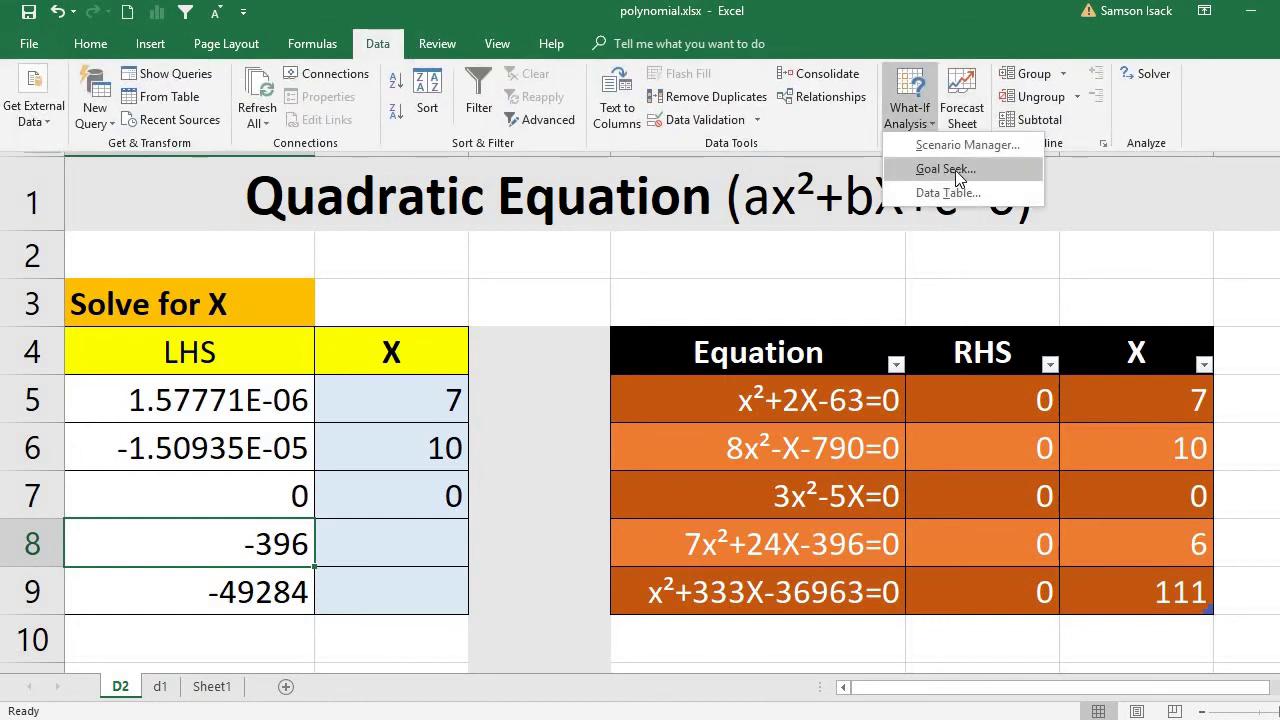
pyautogui.click(945, 163)
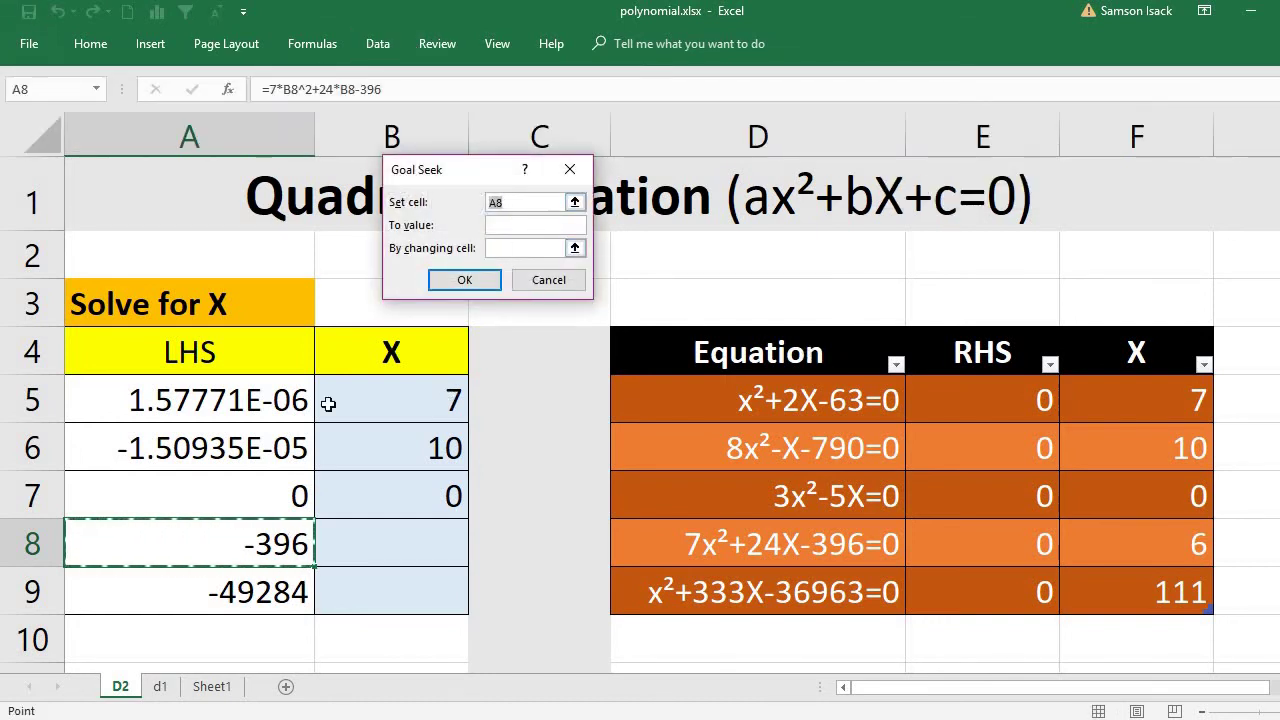
pyautogui.click(504, 229)
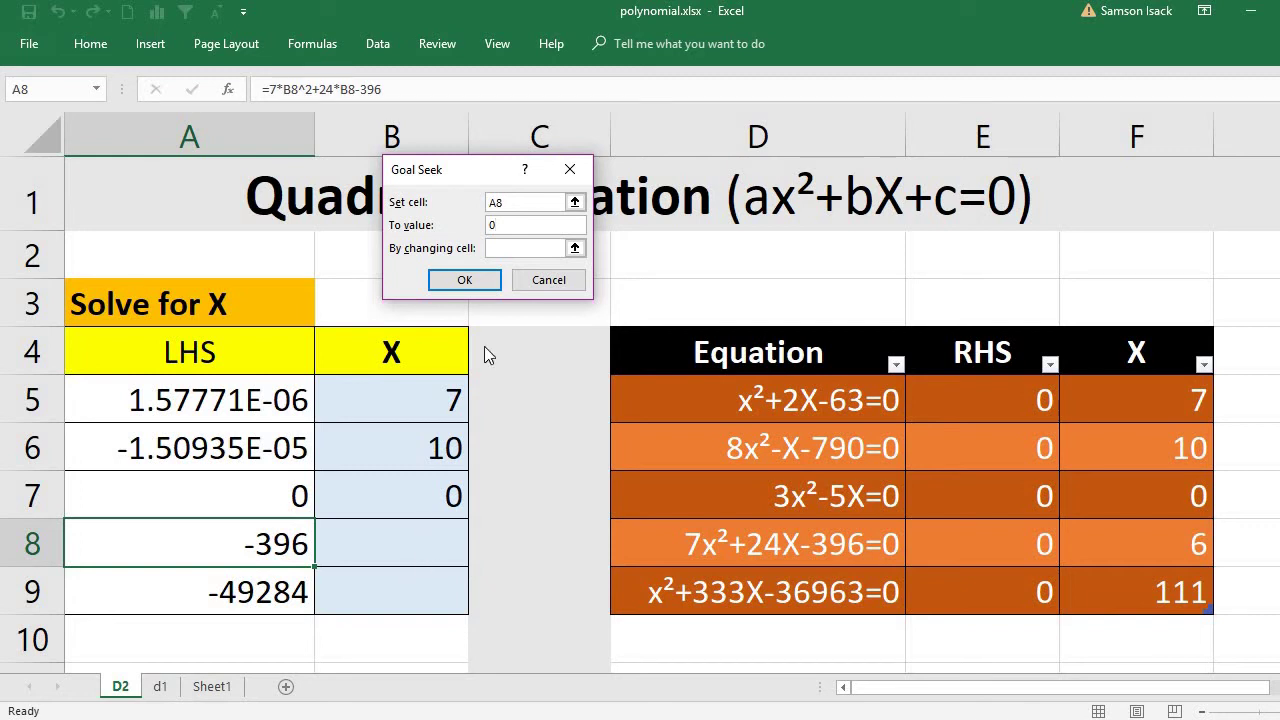
pyautogui.click(523, 250)
pyautogui.click(376, 544)
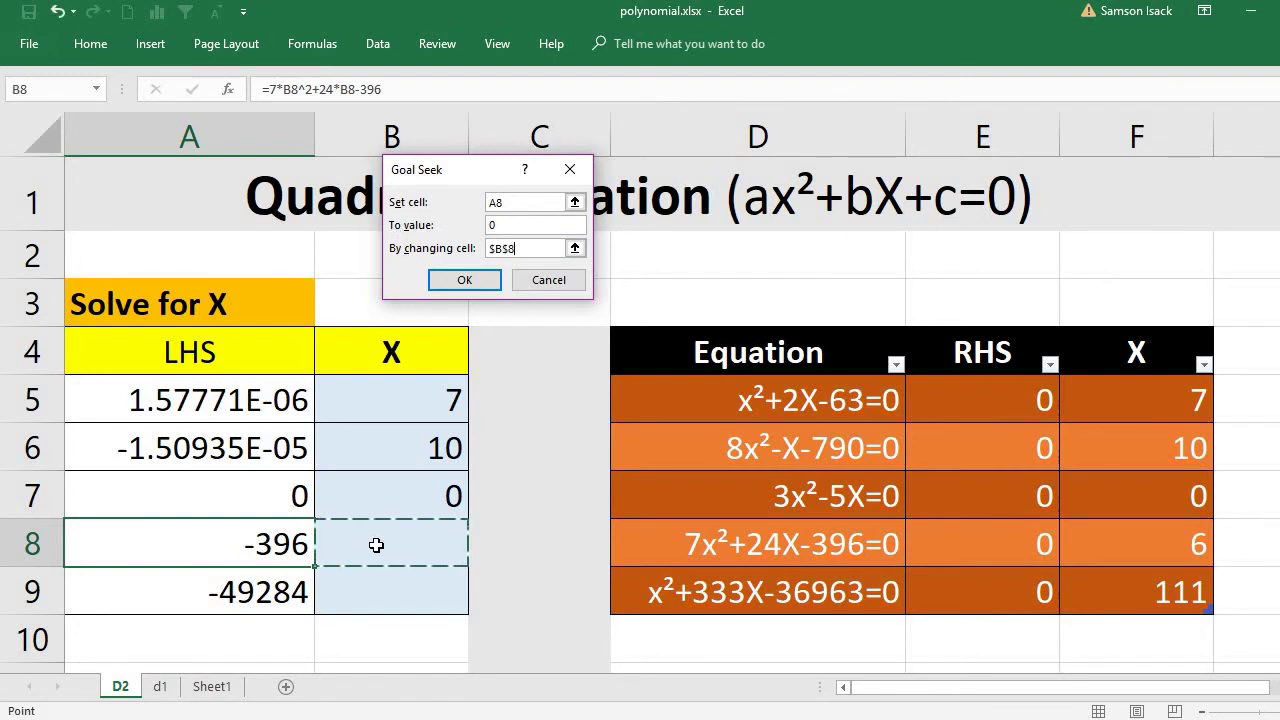
pyautogui.click(464, 279)
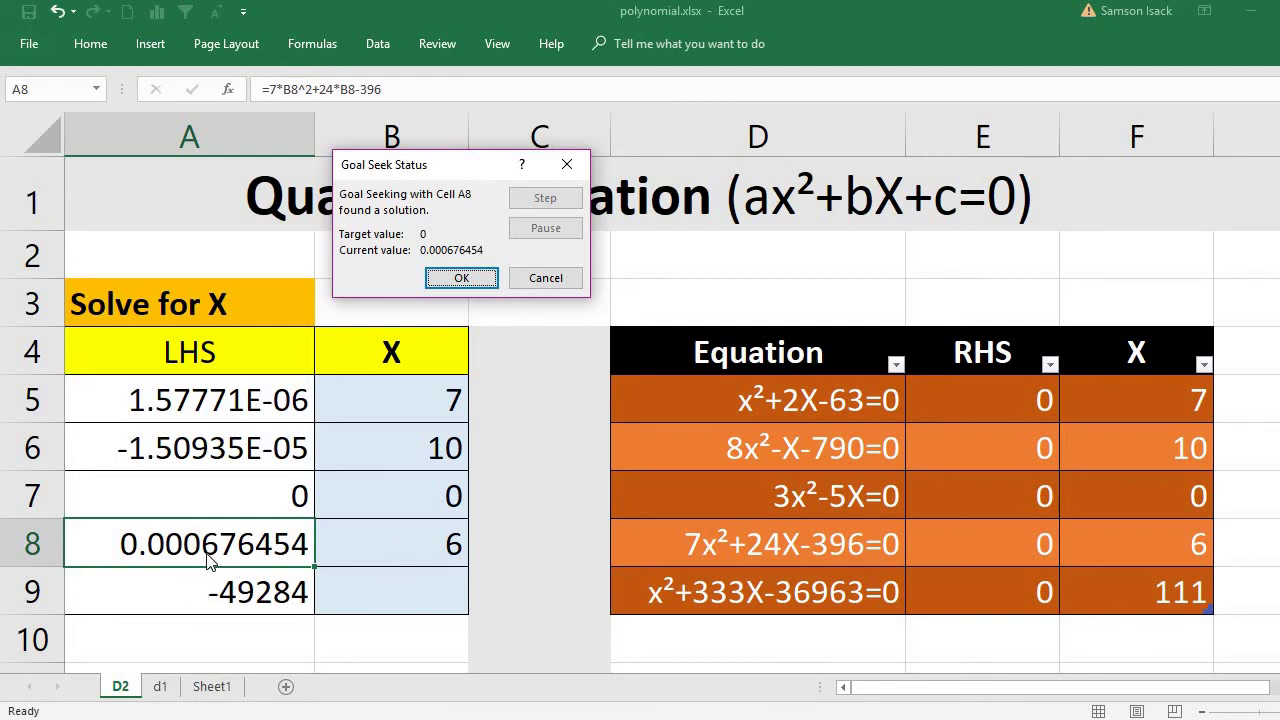
pyautogui.click(461, 278)
# - Format the X value in cell B8 as a number with 13 decimal places
pyautogui.click(388, 546)
pyautogui.rightClick(388, 546)
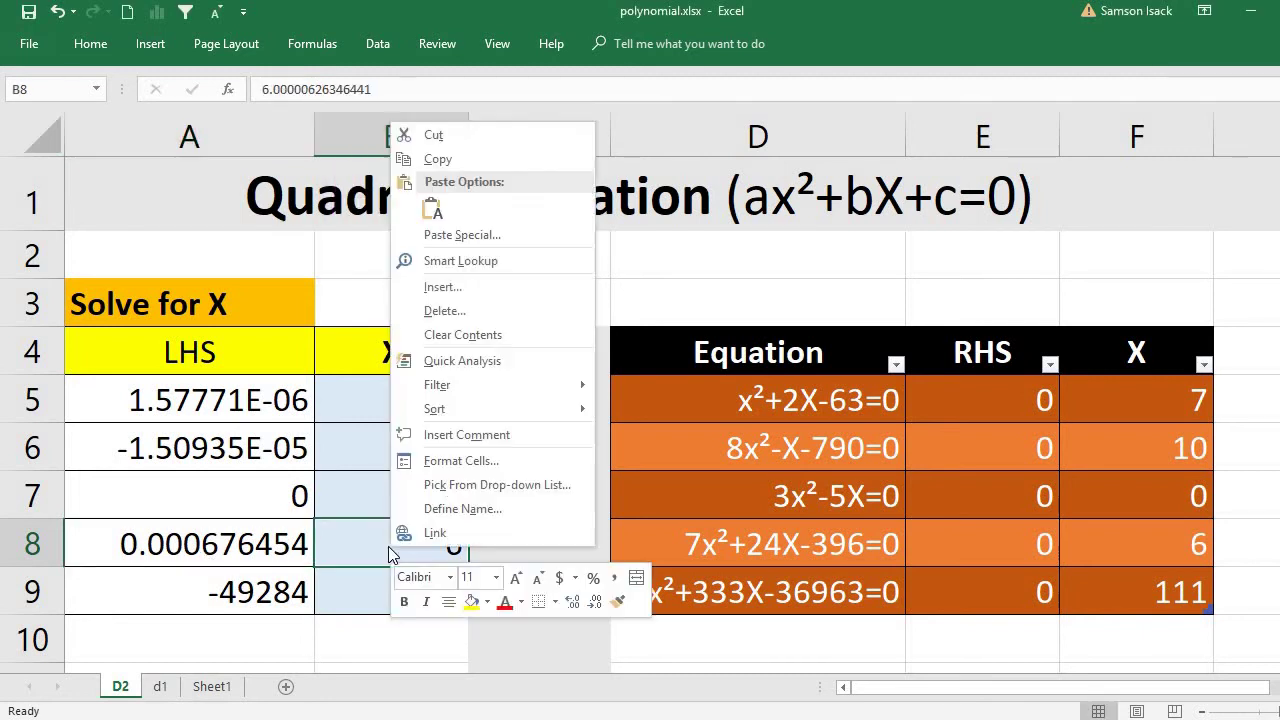
pyautogui.click(502, 456)
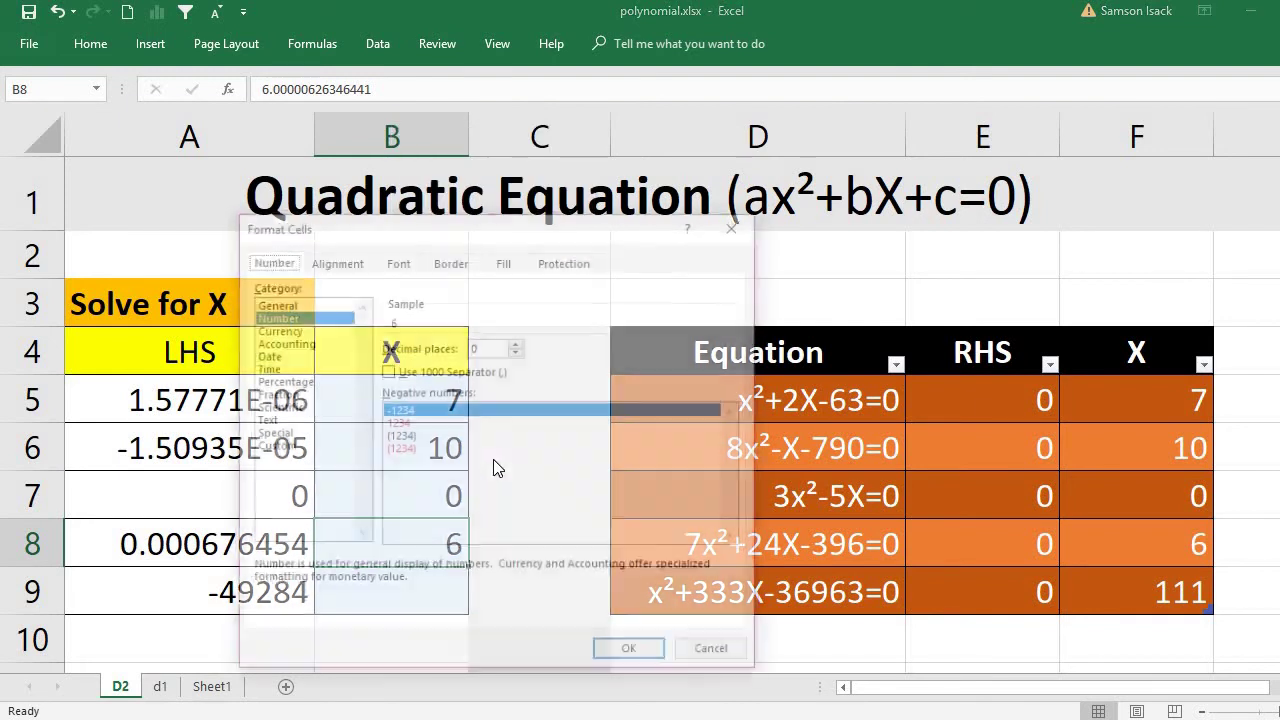
pyautogui.click(514, 344)
pyautogui.click(514, 344)
pyautogui.click(514, 344)
pyautogui.click(514, 344)
pyautogui.click(514, 344)
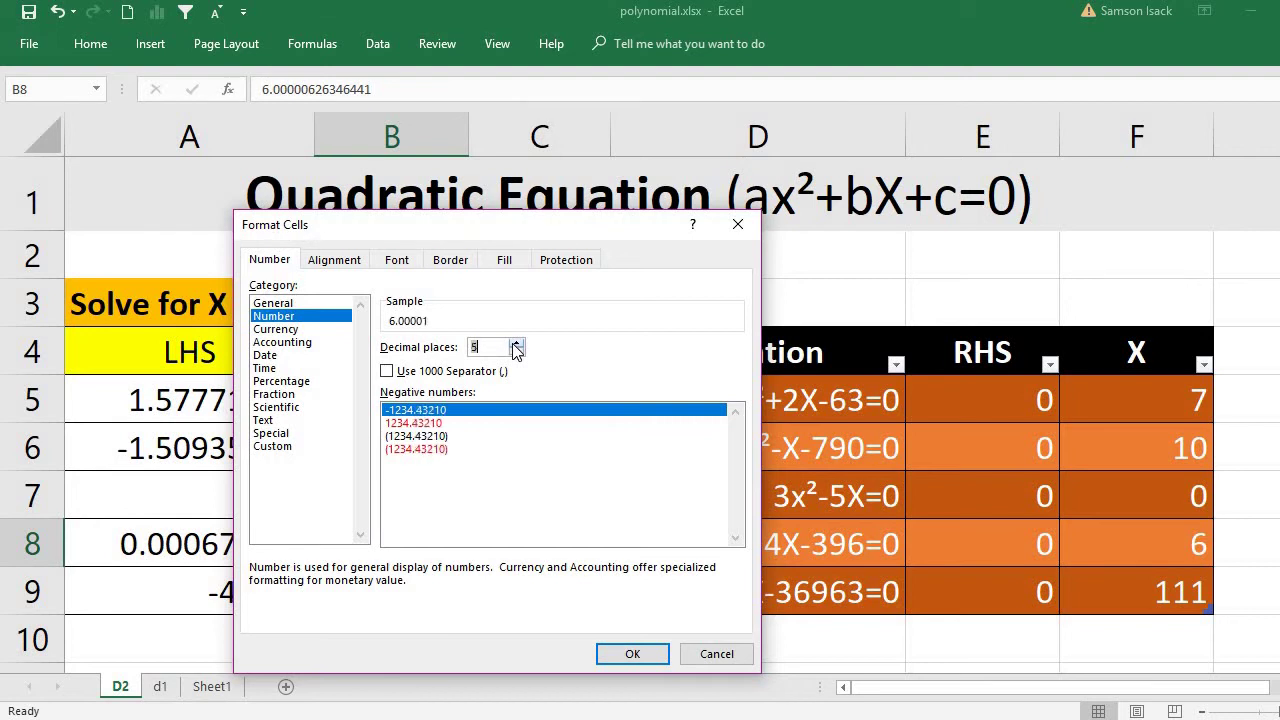
pyautogui.click(514, 344)
pyautogui.click(514, 344)
pyautogui.click(514, 344)
pyautogui.click(514, 344)
pyautogui.click(514, 344)
pyautogui.click(514, 344)
pyautogui.click(514, 344)
pyautogui.click(514, 344)
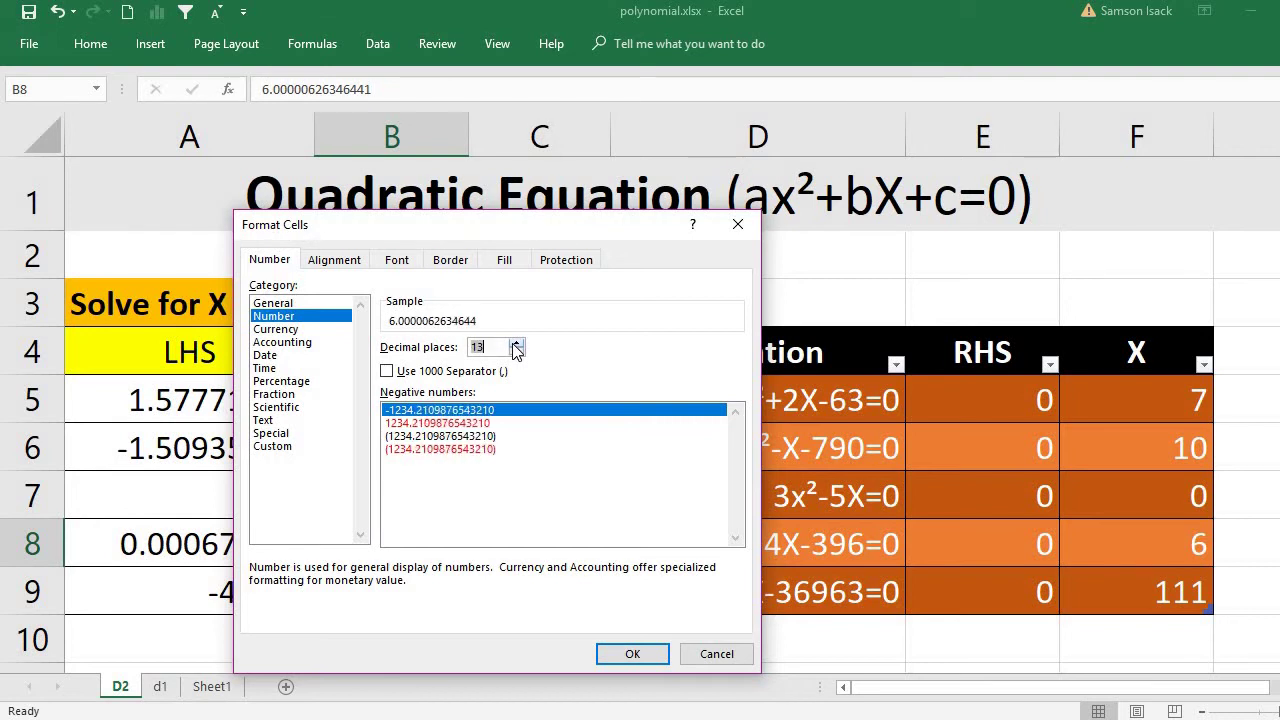
pyautogui.click(632, 653)
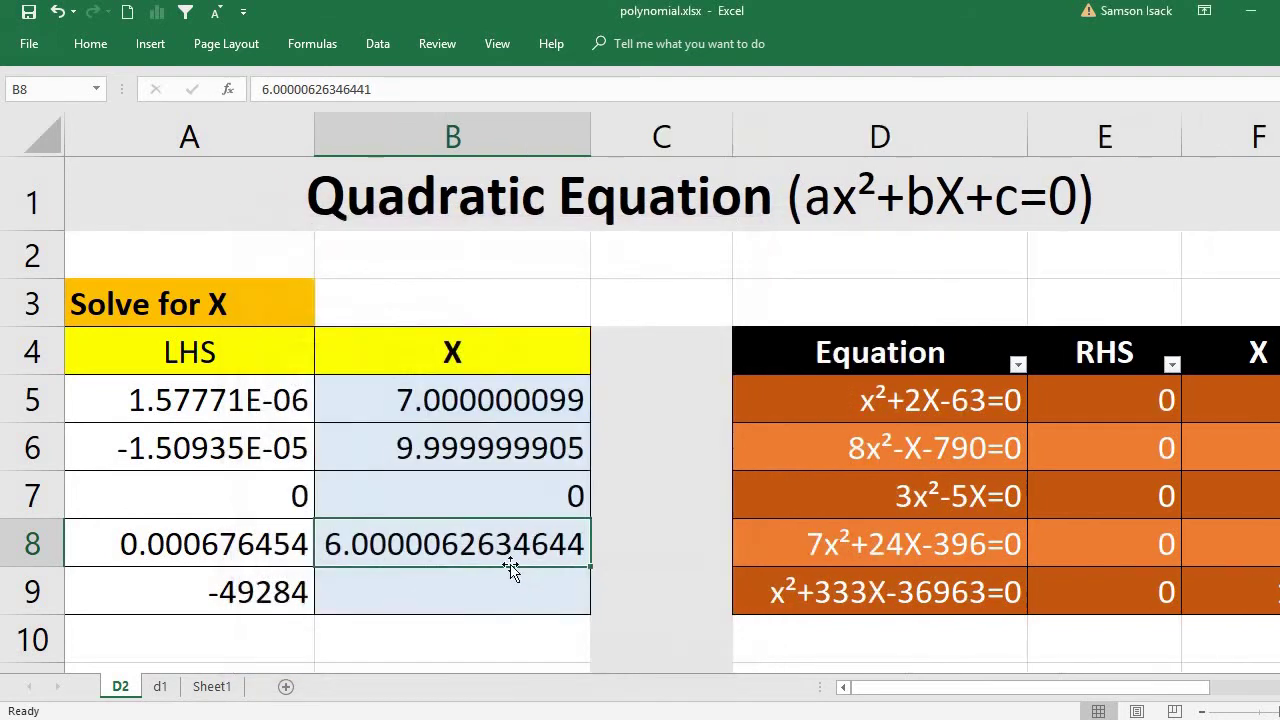
# - Examine the full-precision X value in cell B8 against the left-hand-side formula and its result in cell A8
pyautogui.doubleClick(440, 548)
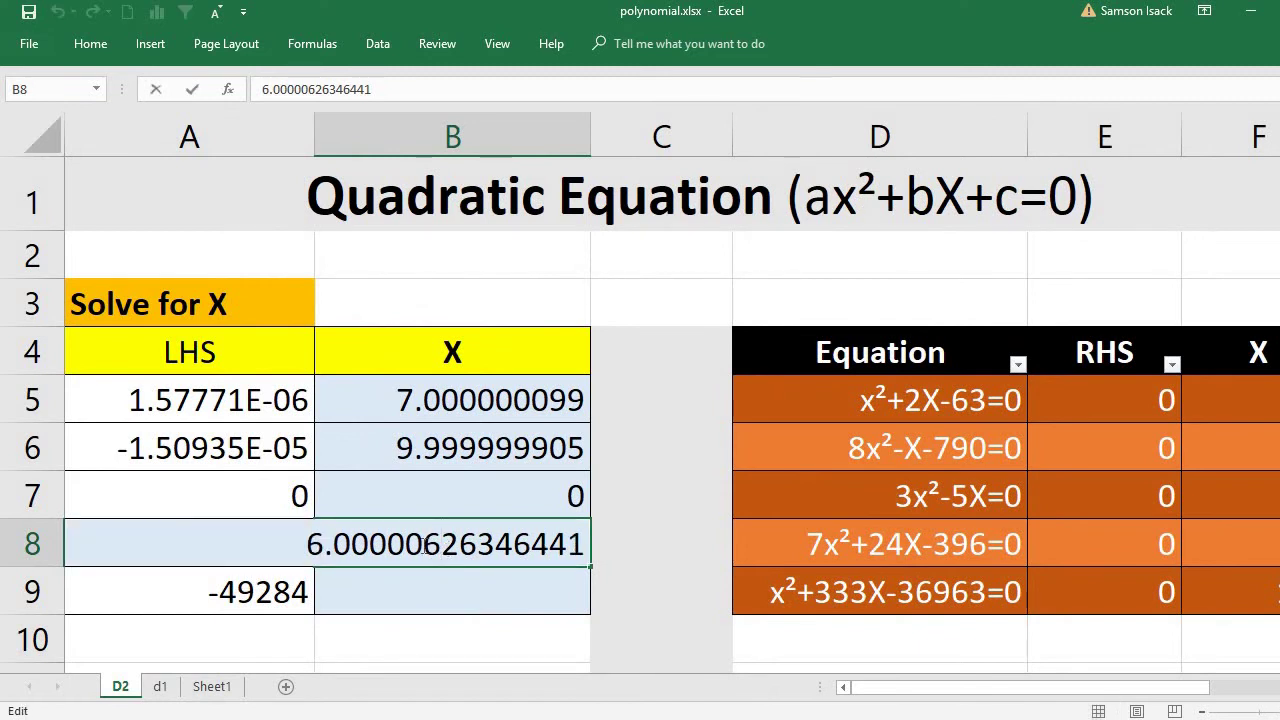
pyautogui.moveTo(425, 545); pyautogui.dragTo(606, 551)
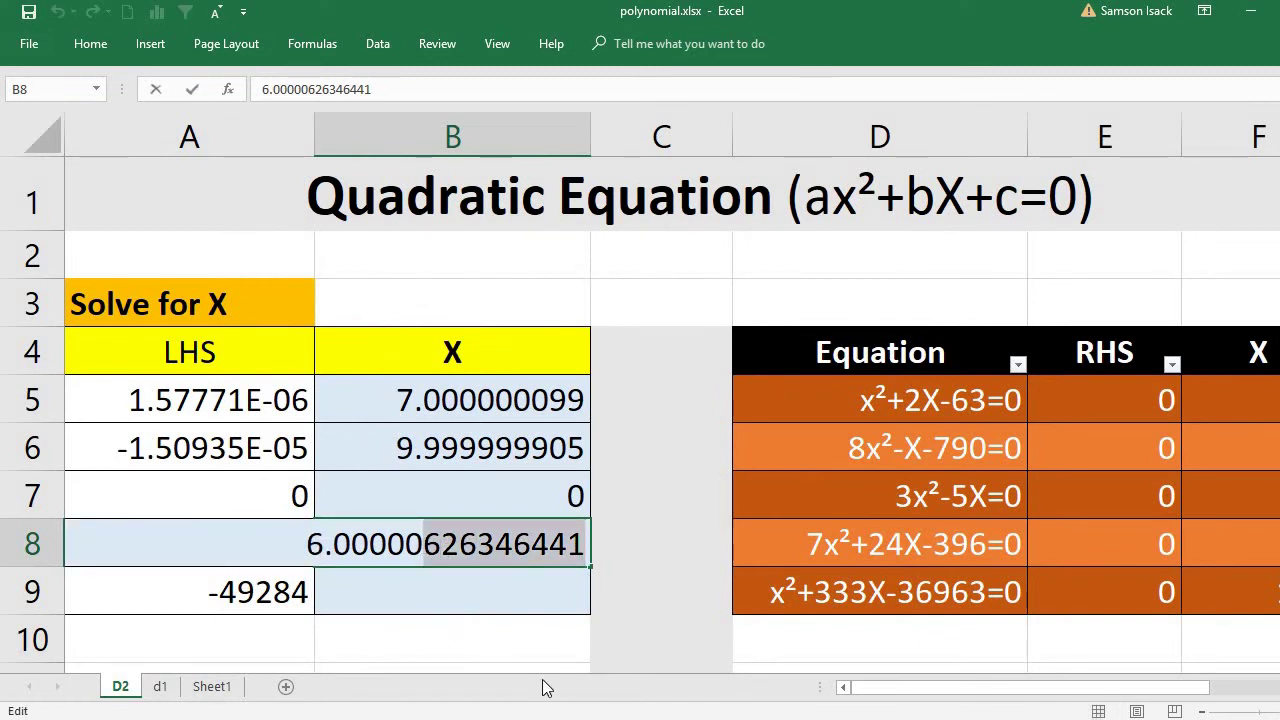
pyautogui.press('Return')
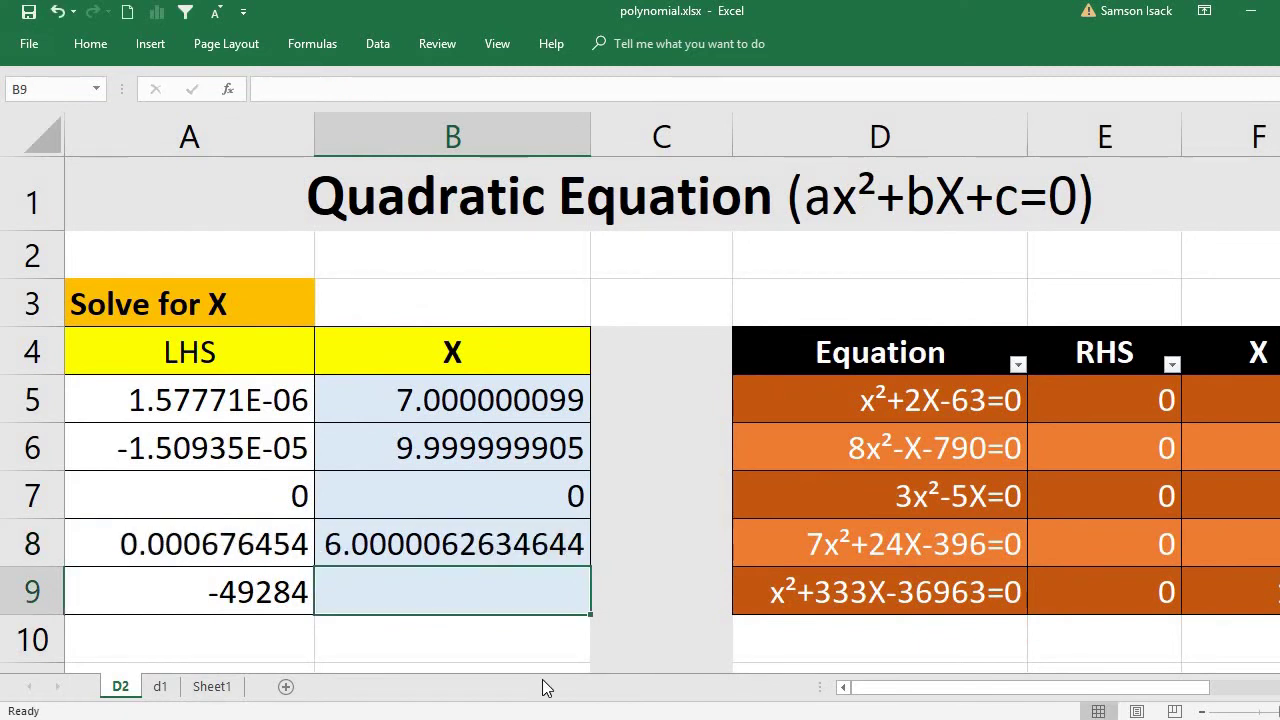
pyautogui.doubleClick(205, 548)
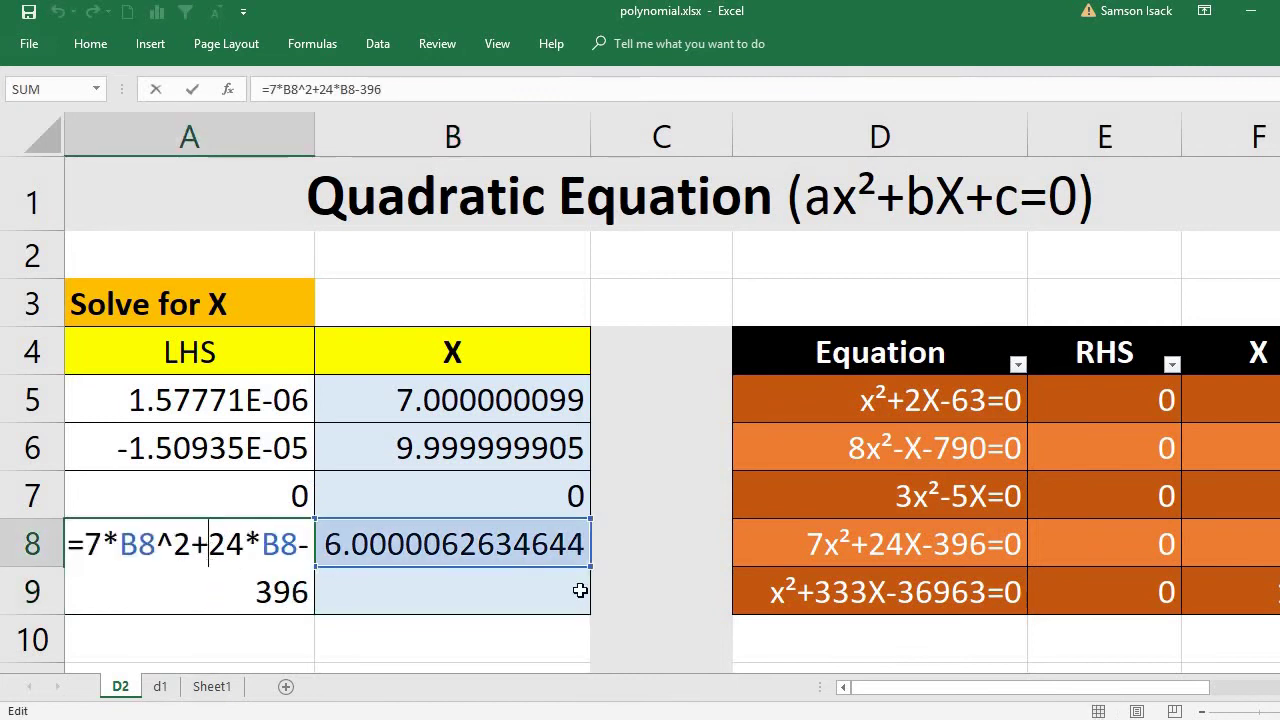
pyautogui.press('Return')
pyautogui.click(495, 548)
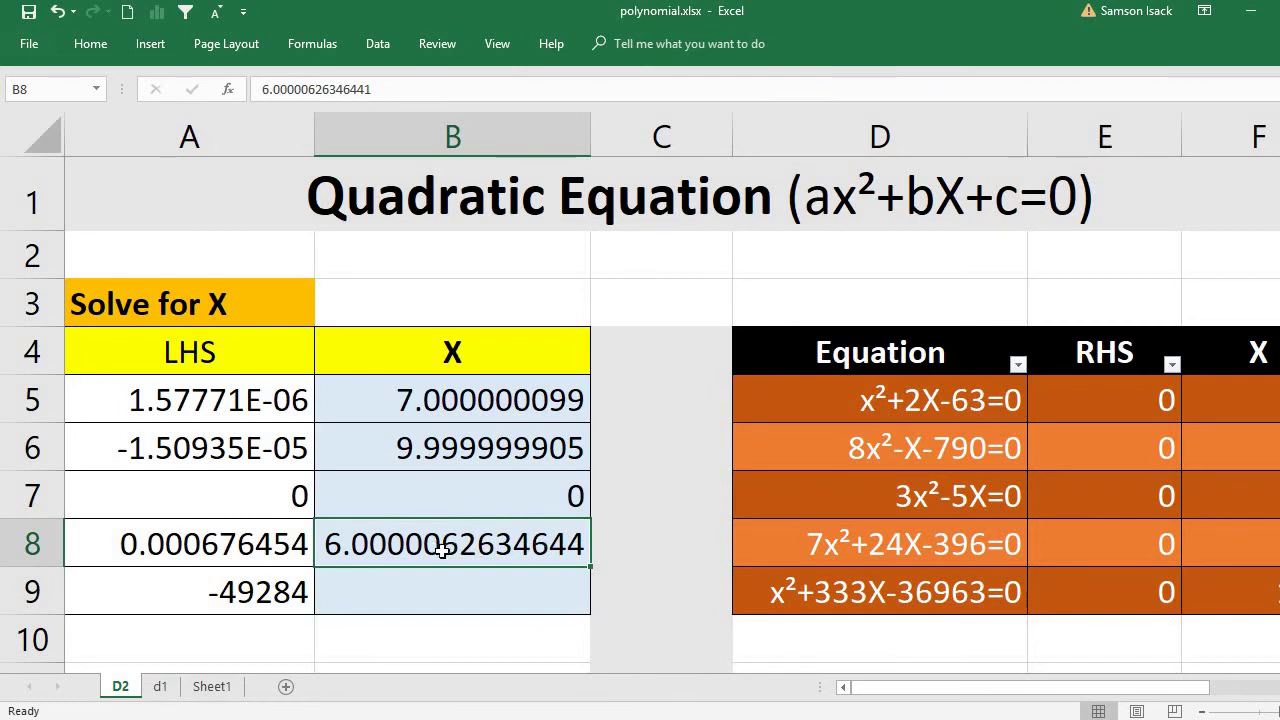
pyautogui.click(212, 548)
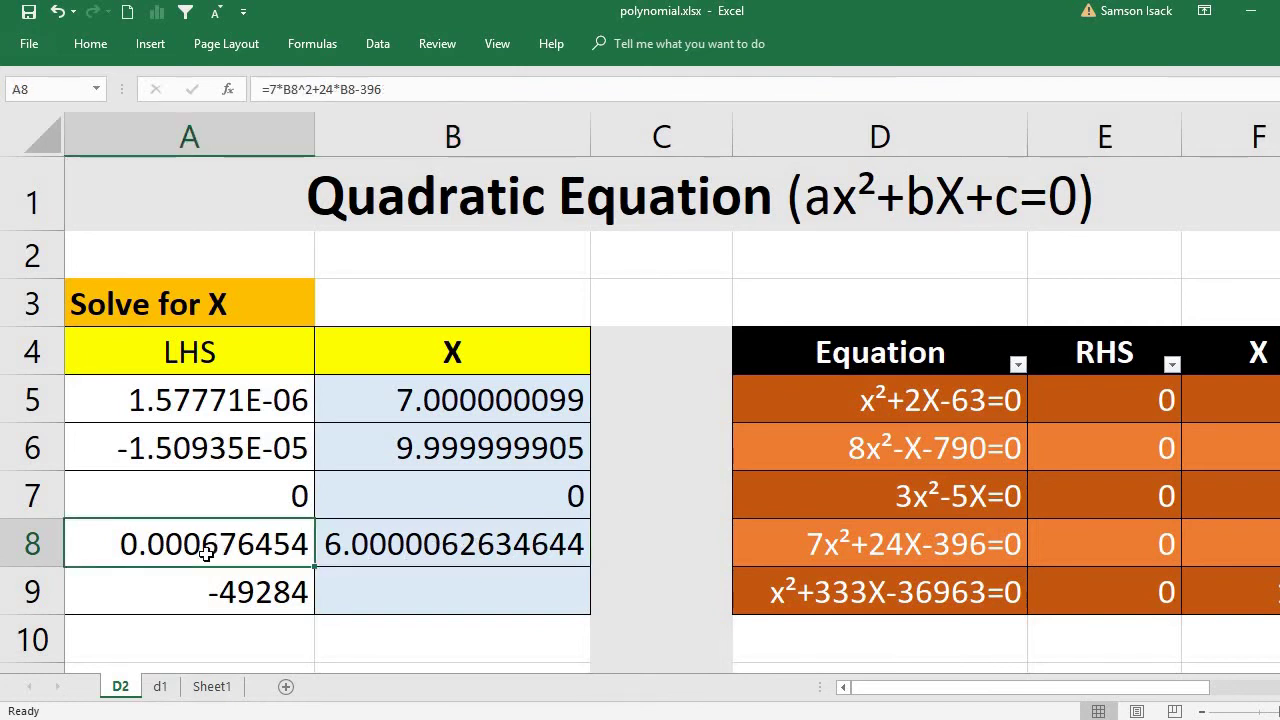
pyautogui.click(369, 556)
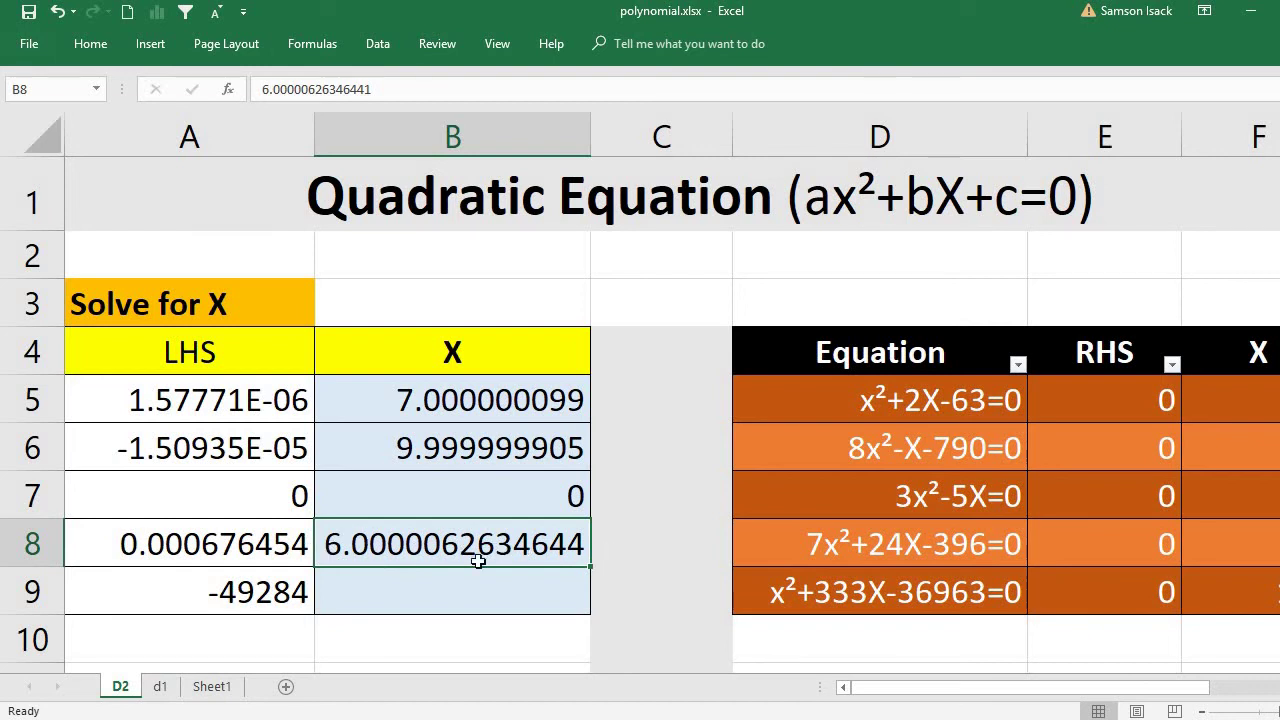
pyautogui.click(243, 552)
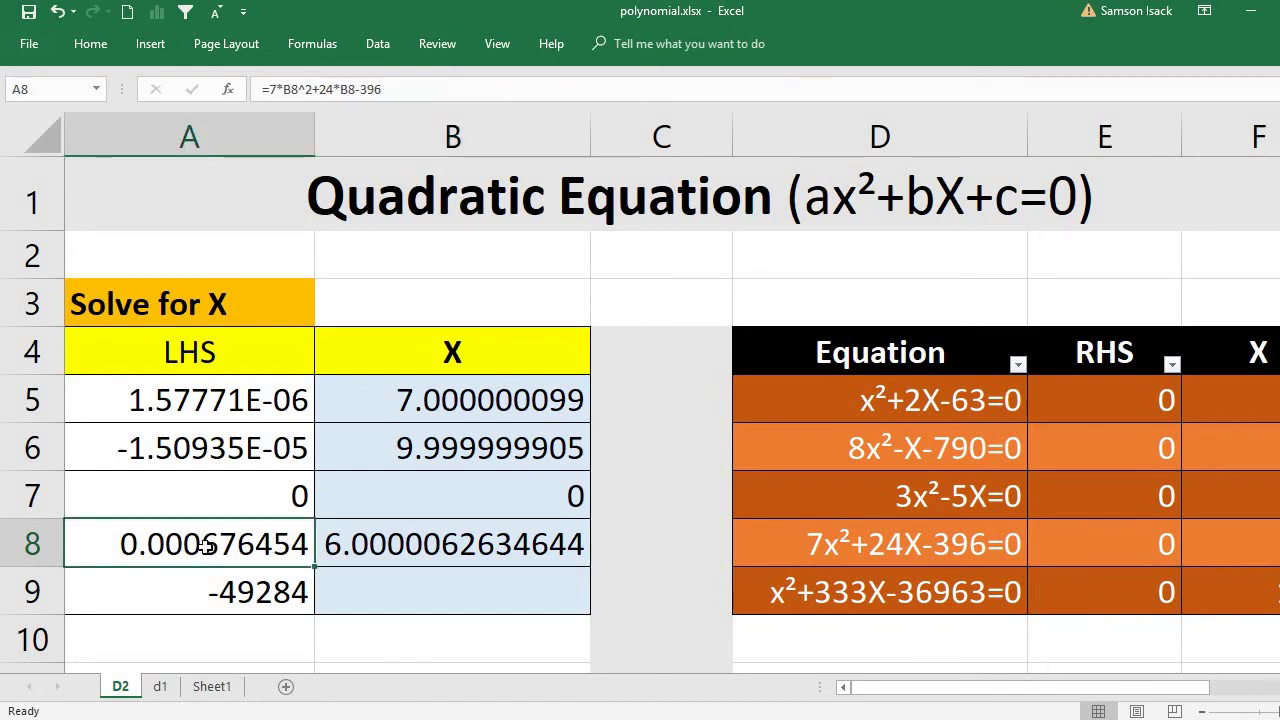
pyautogui.click(370, 550)
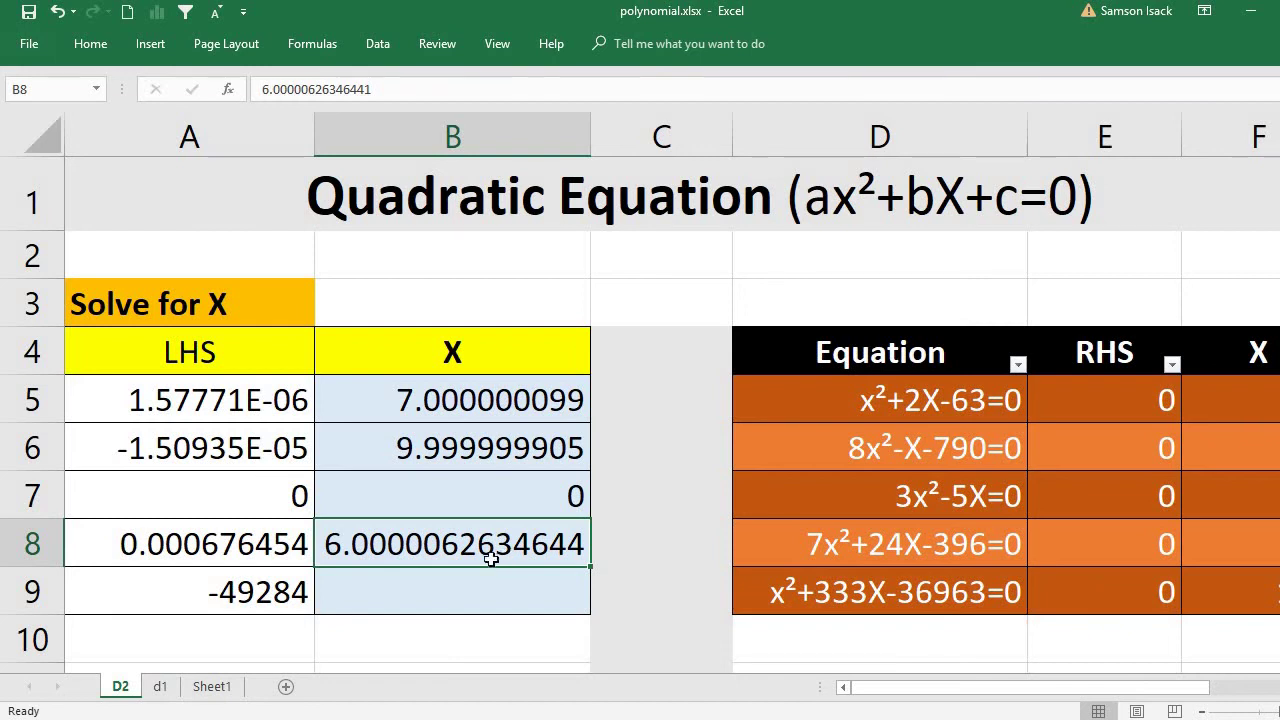
pyautogui.click(228, 541)
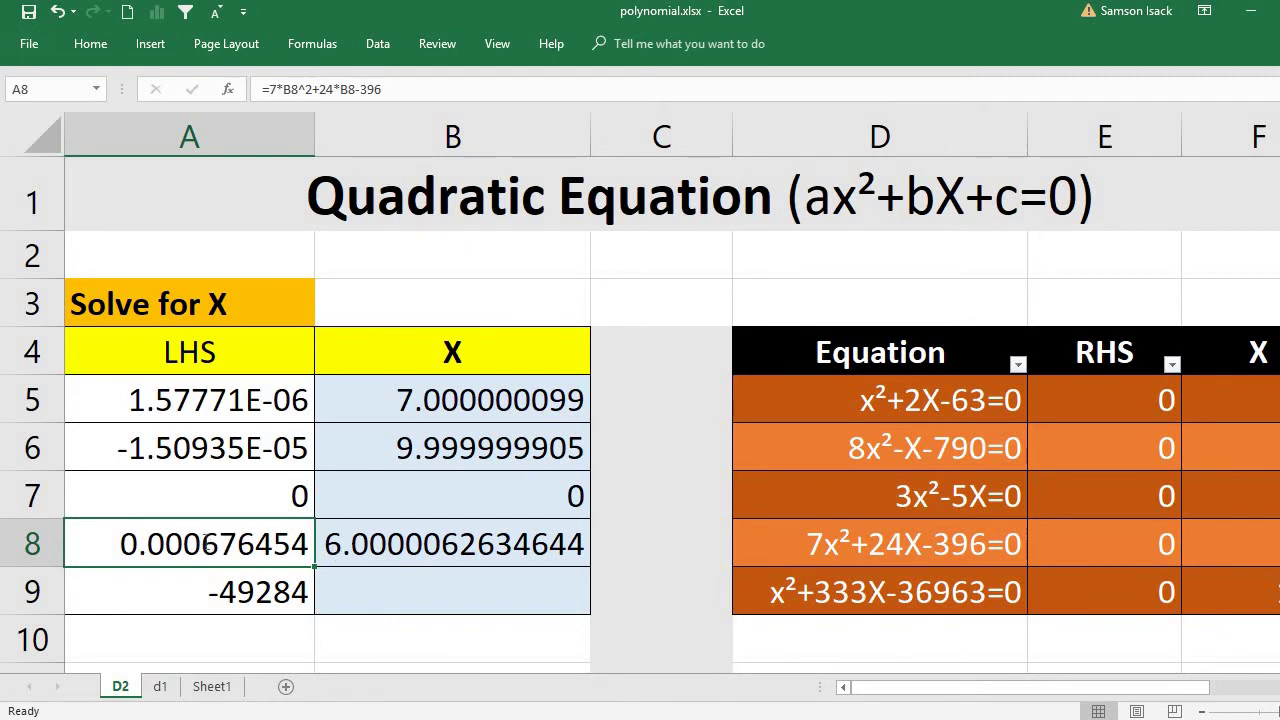
pyautogui.doubleClick(206, 545)
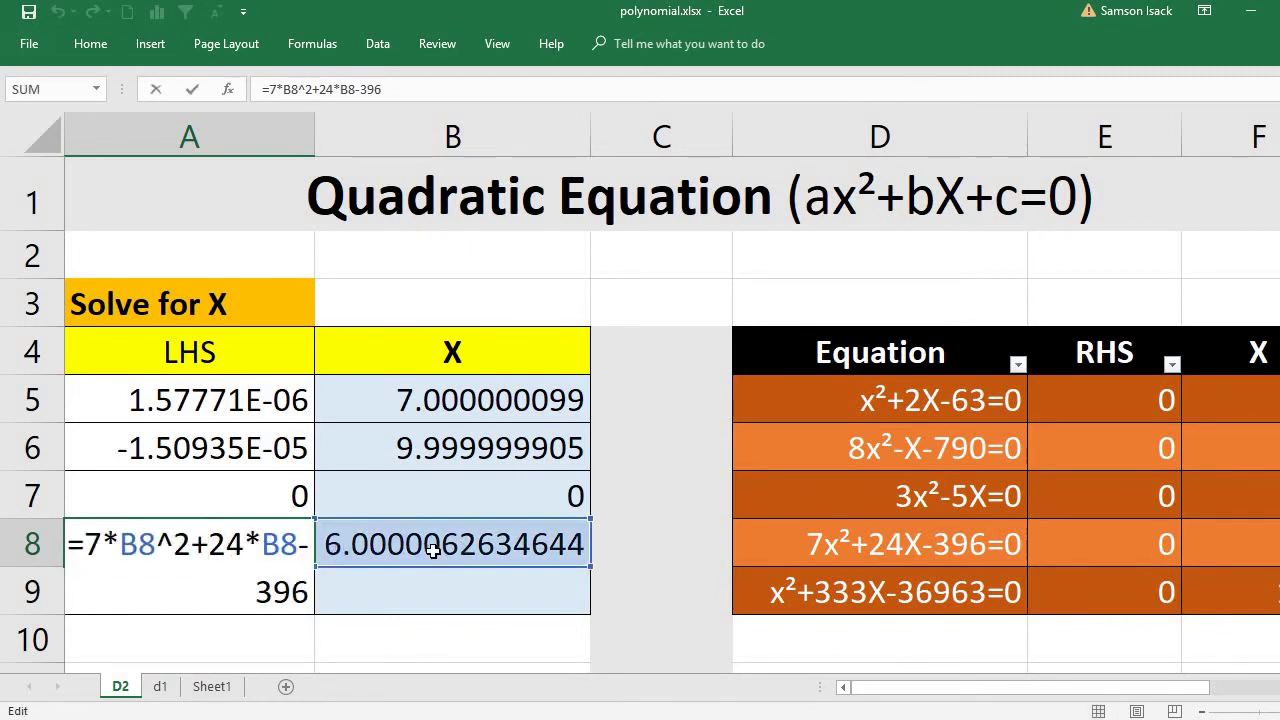
pyautogui.press('Return')
pyautogui.click(355, 546)
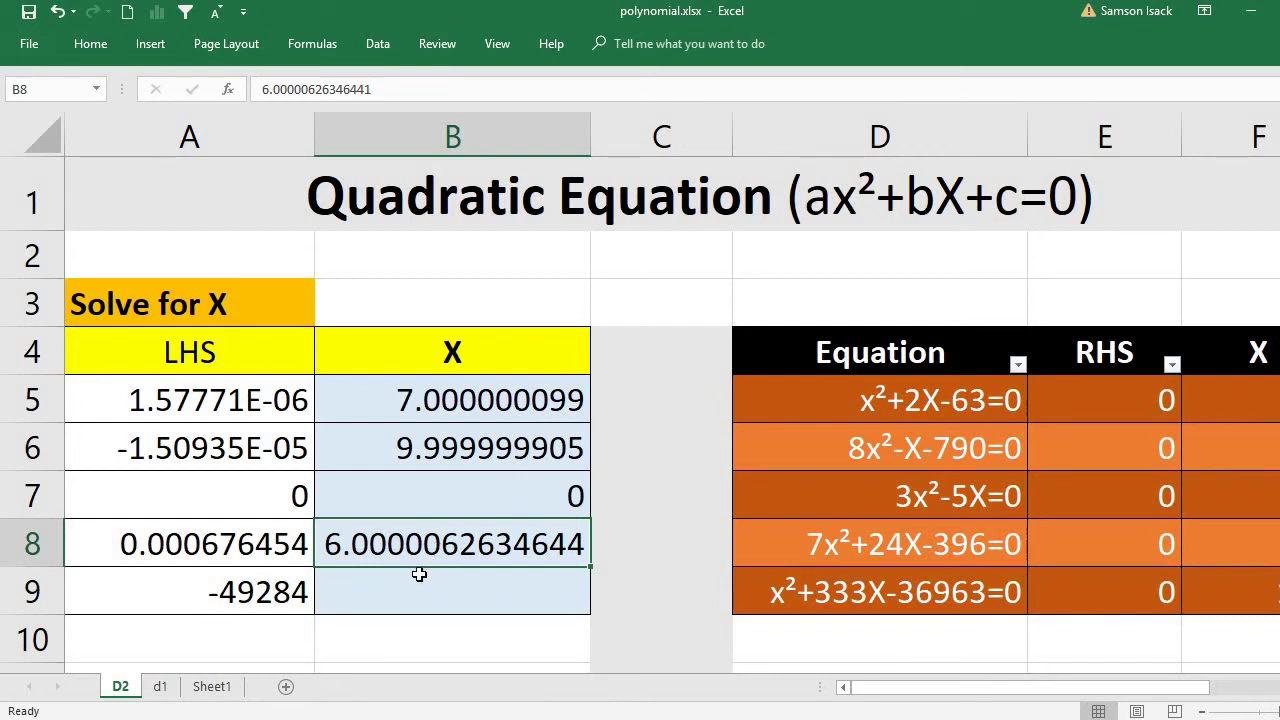
pyautogui.click(256, 606)
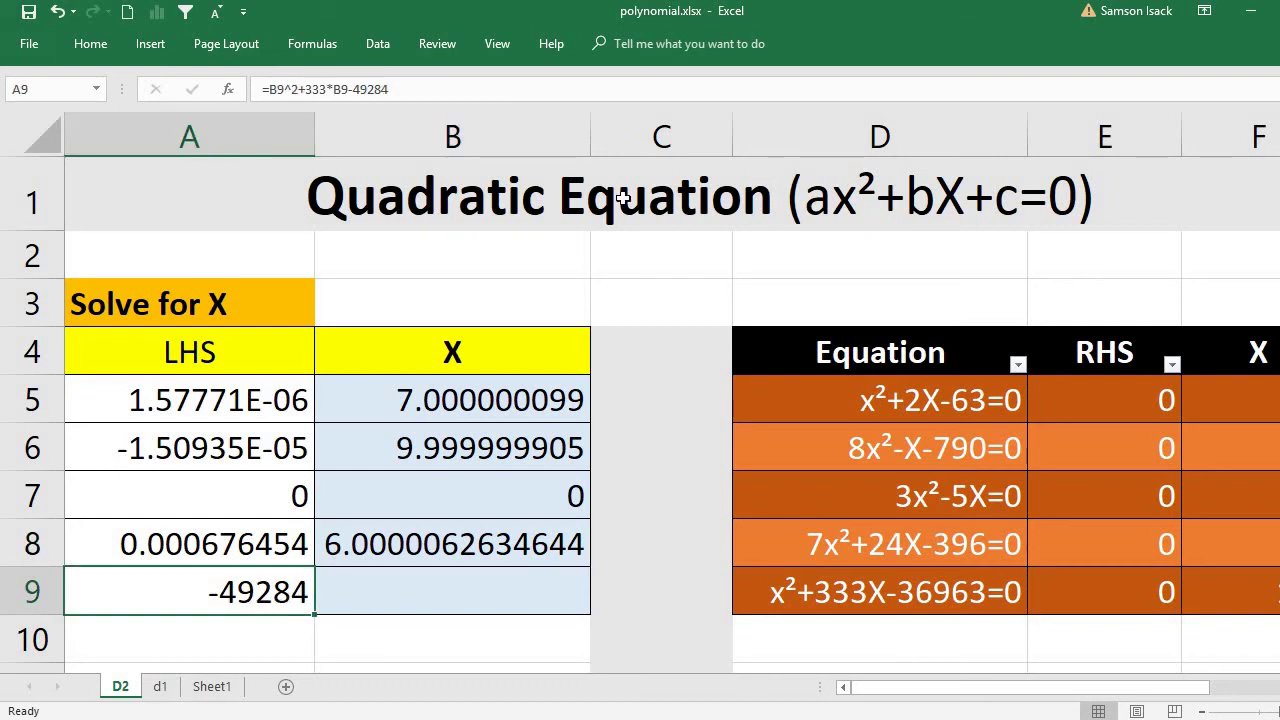
pyautogui.click(377, 44)
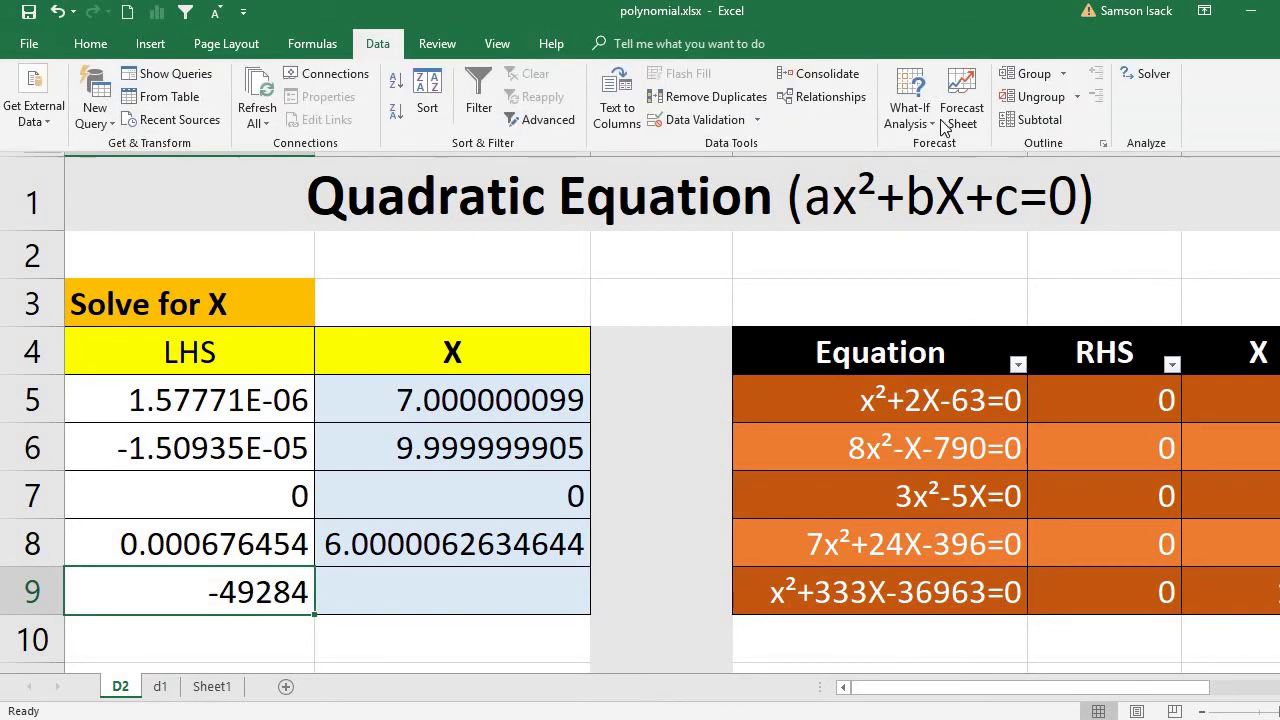
pyautogui.click(909, 108)
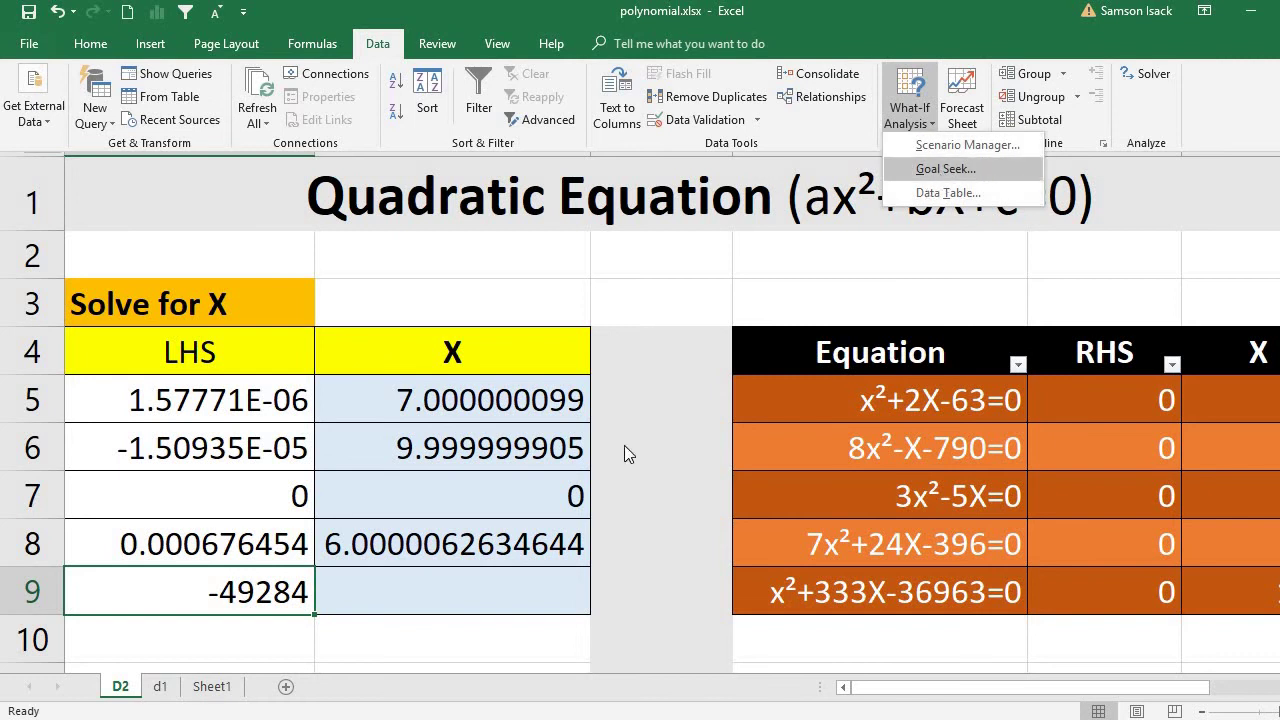
pyautogui.click(220, 610)
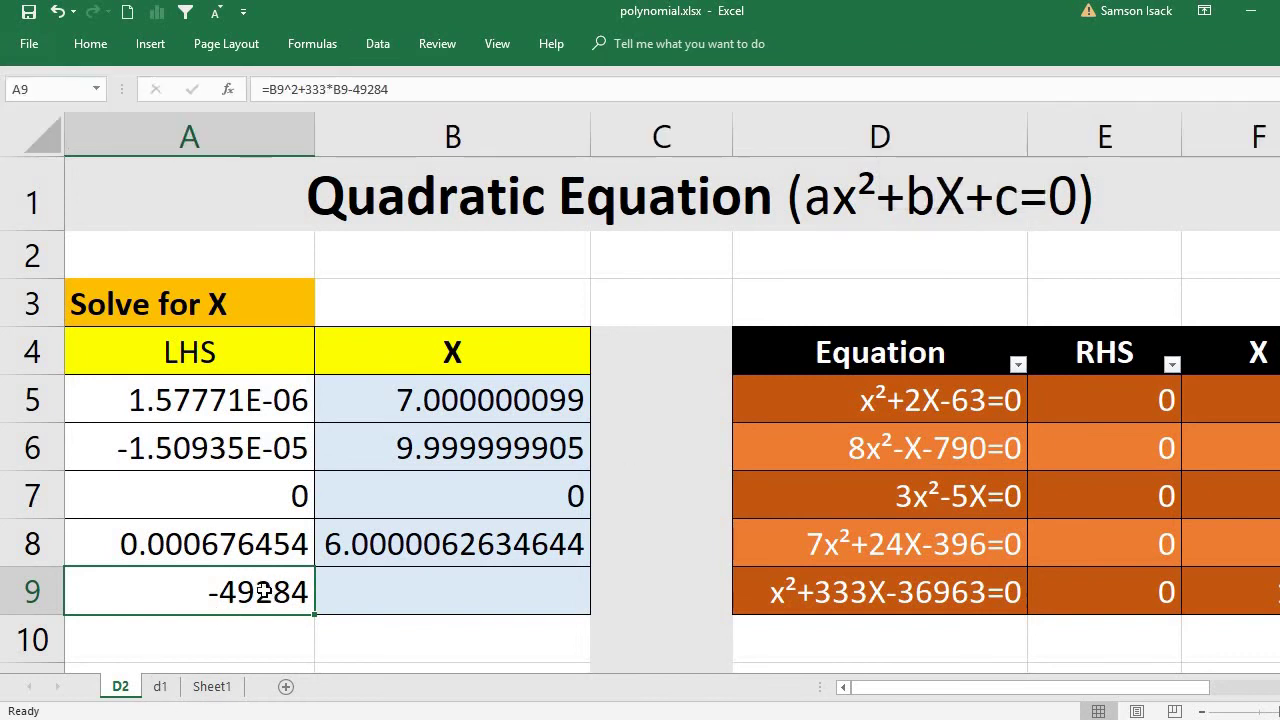
# - Change the constant subtracted in cell A9's formula to 36963
pyautogui.doubleClick(220, 600)
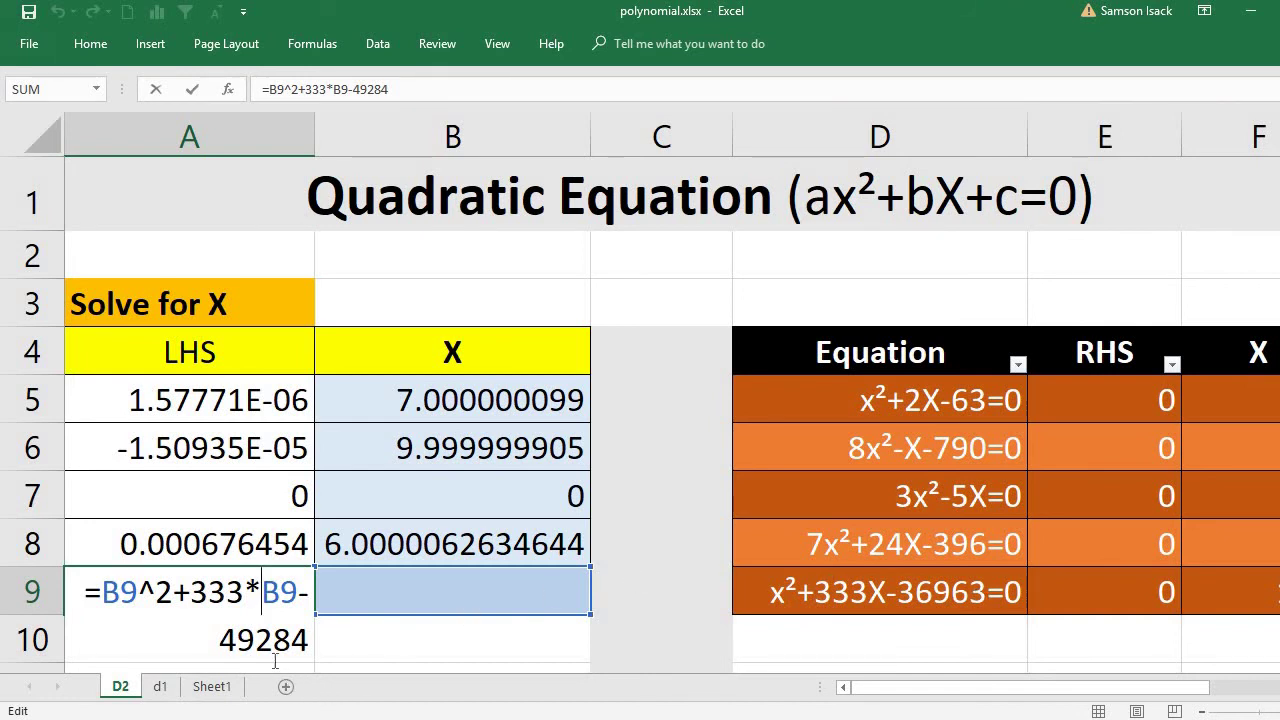
pyautogui.moveTo(215, 650); pyautogui.dragTo(337, 634)
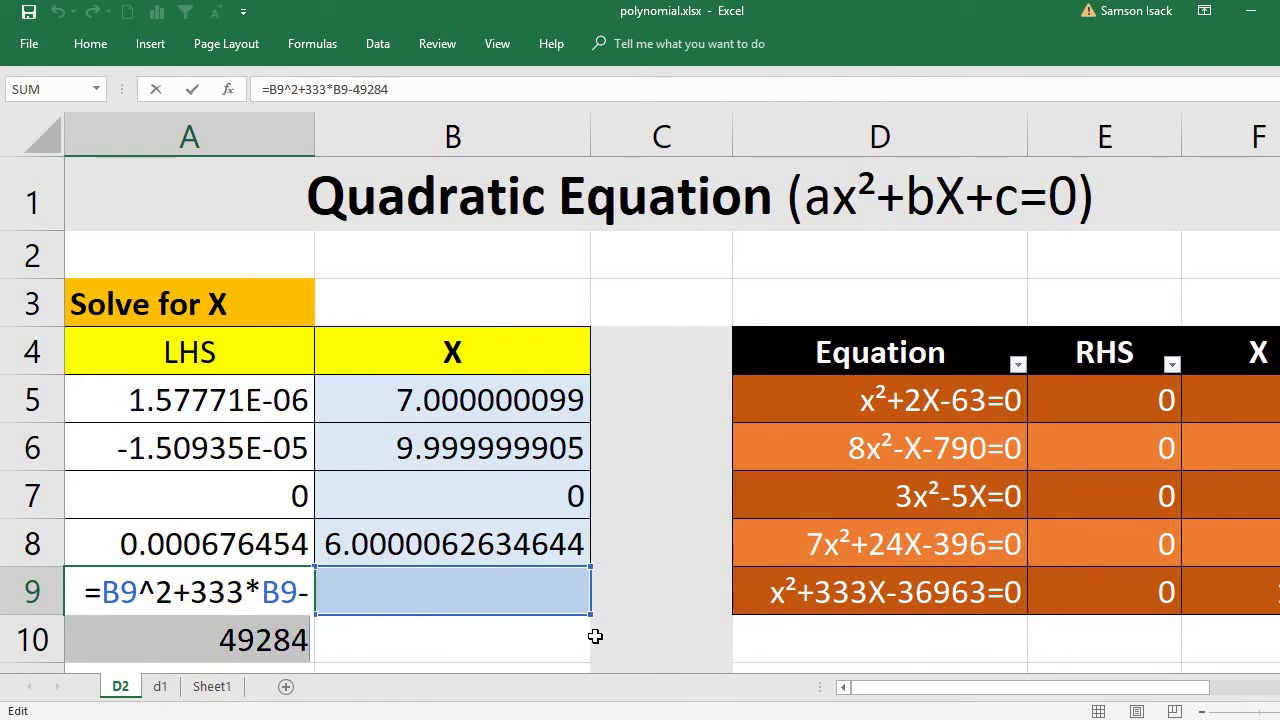
pyautogui.write('3')
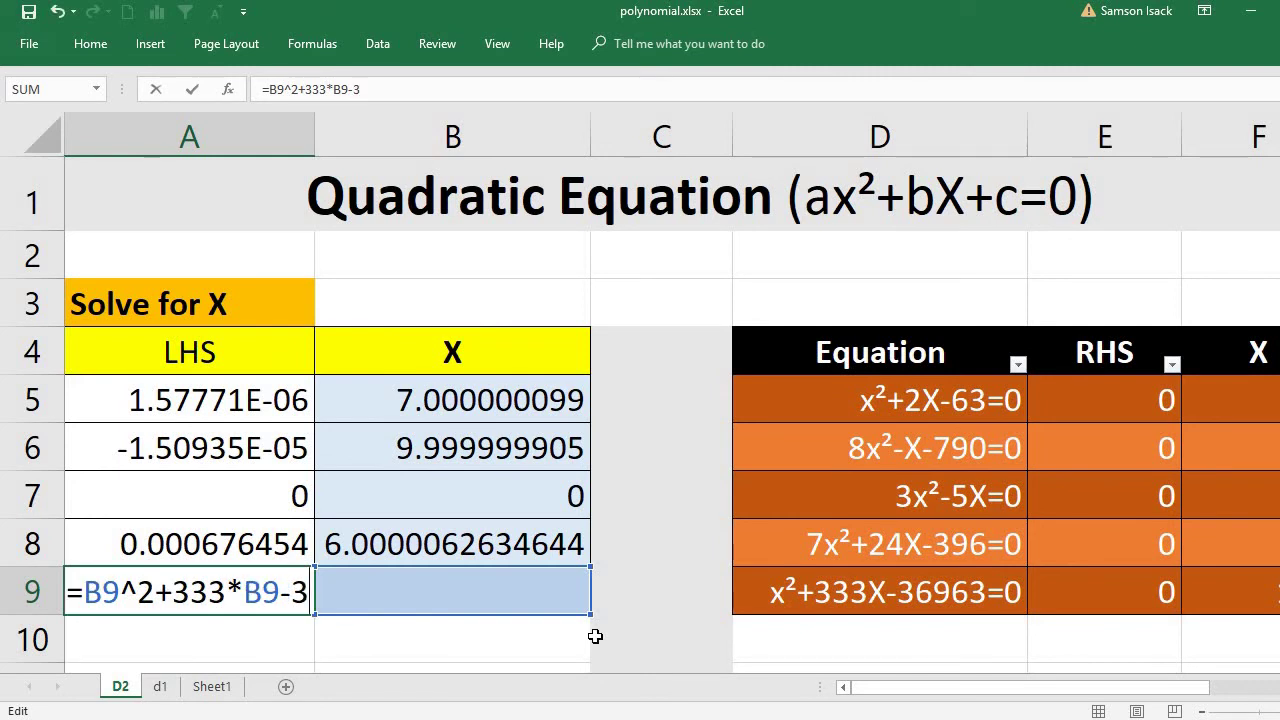
pyautogui.write('69')
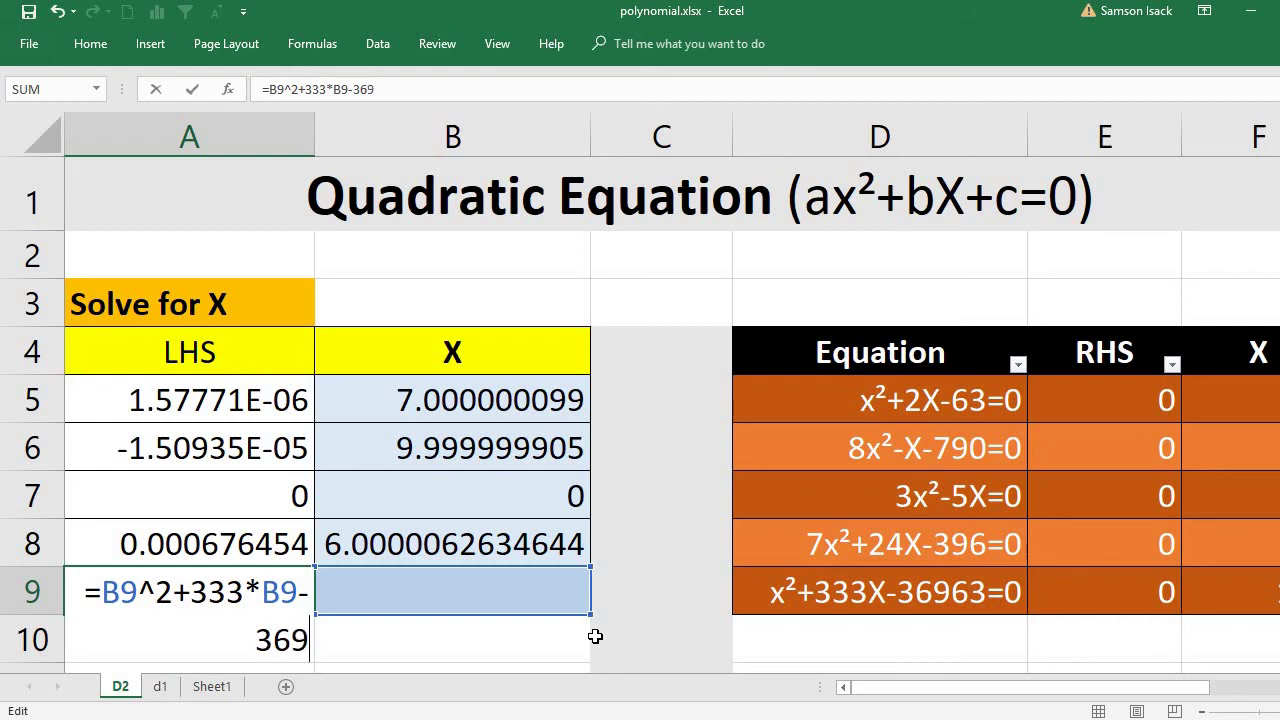
pyautogui.write('63')
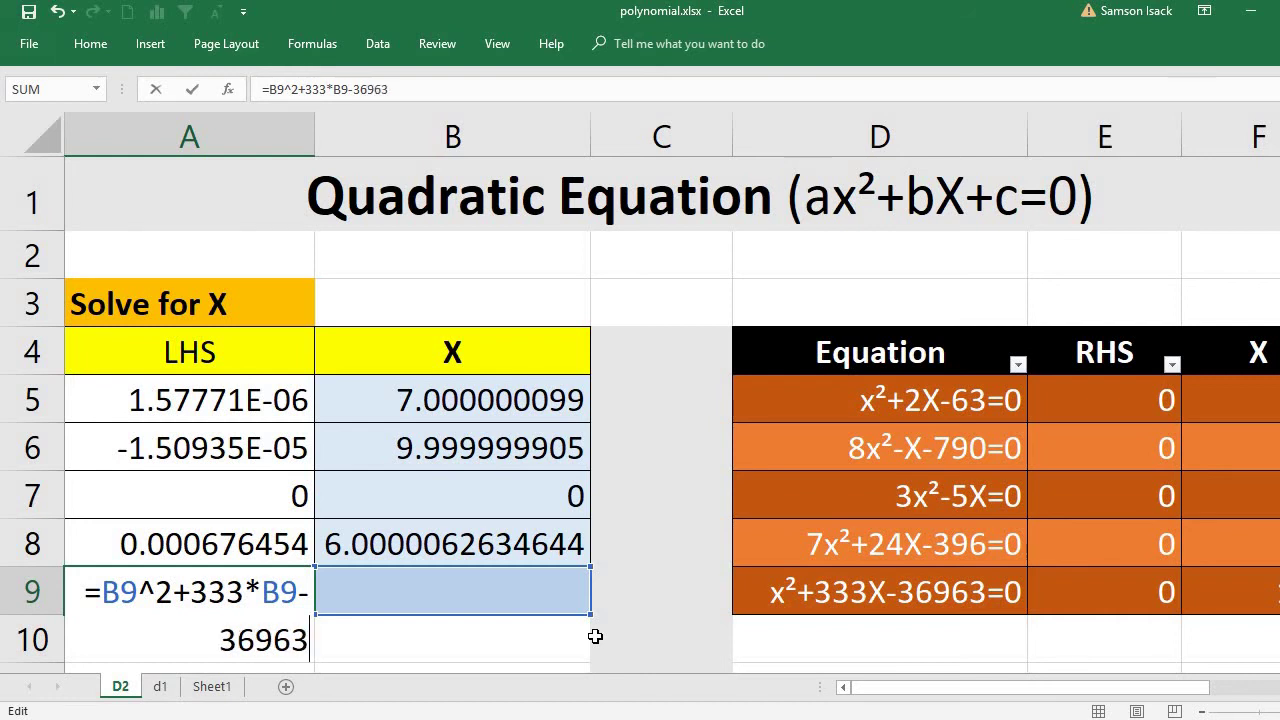
pyautogui.press('Return')
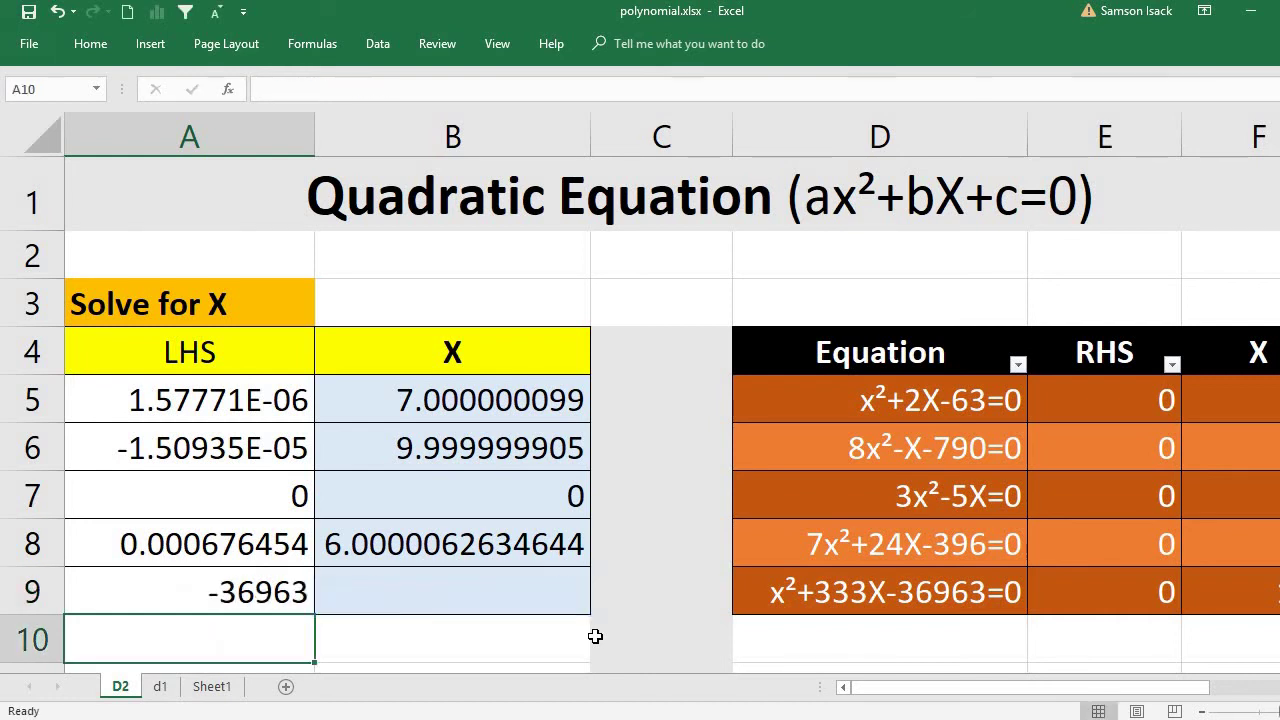
# - Undo the constant change in cell A9 and review the formula's references to cell B9, leaving the formula unedited
pyautogui.click(228, 597)
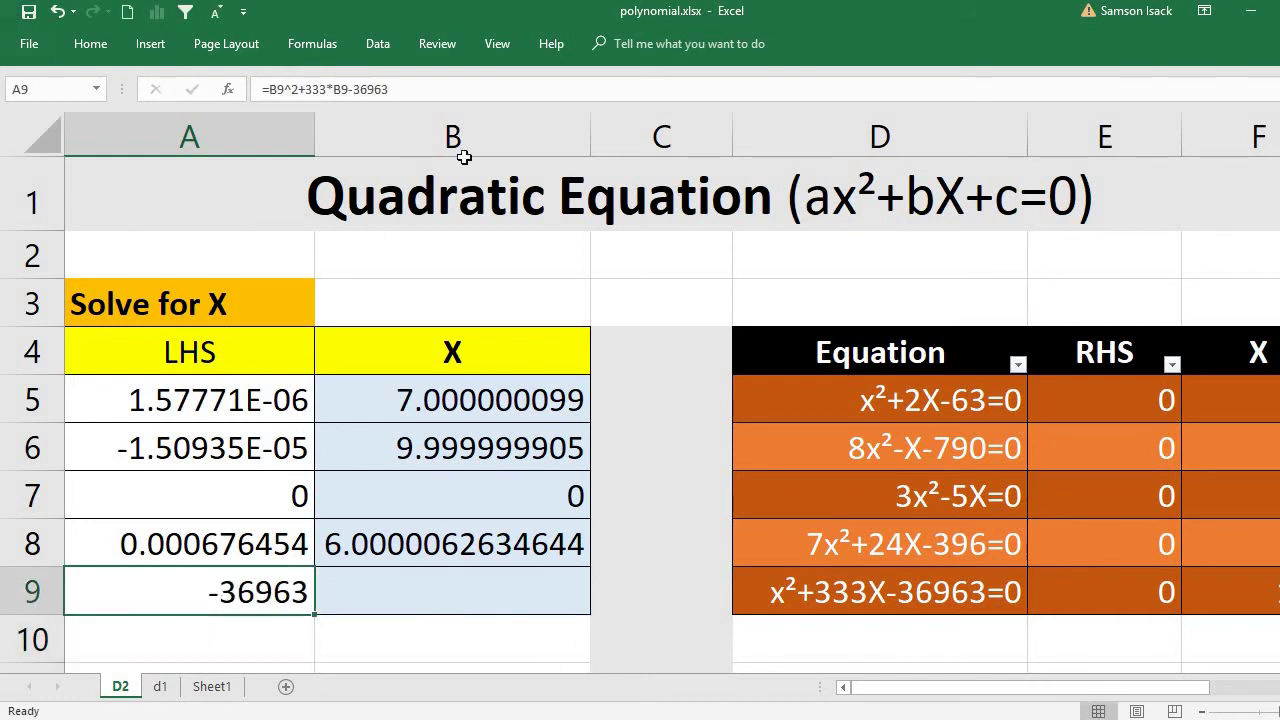
pyautogui.click(57, 14)
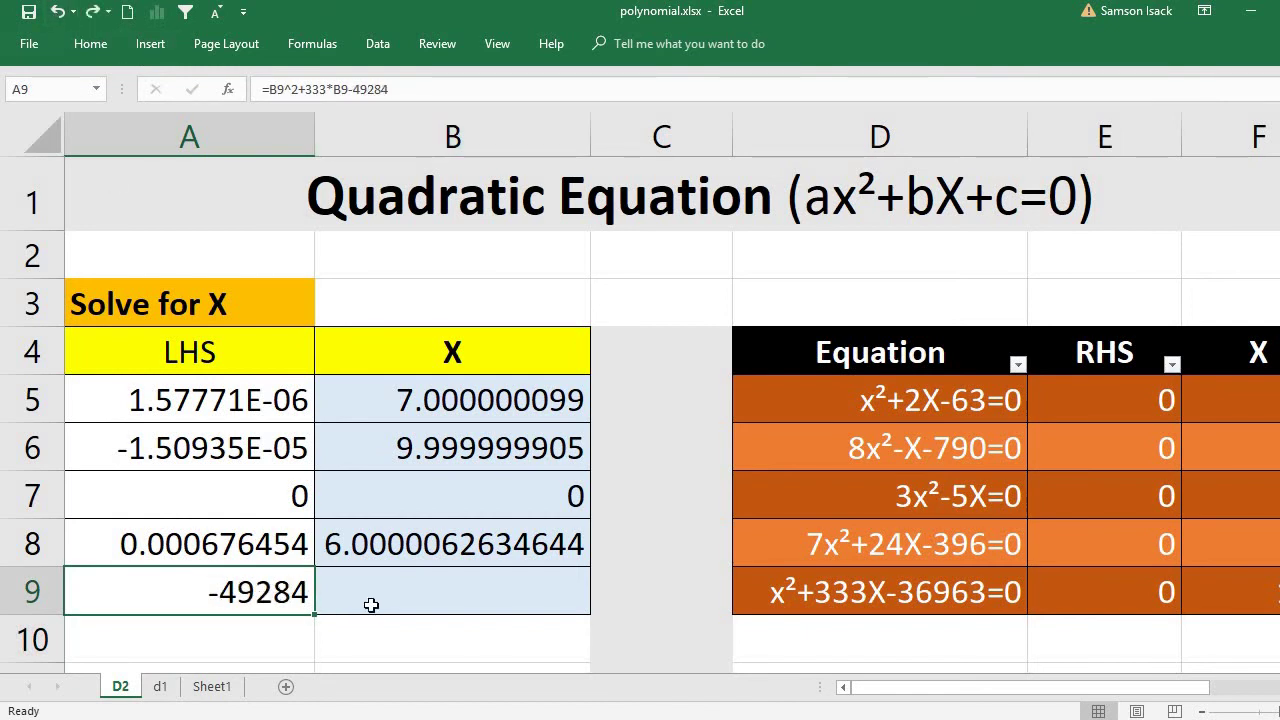
pyautogui.doubleClick(275, 593)
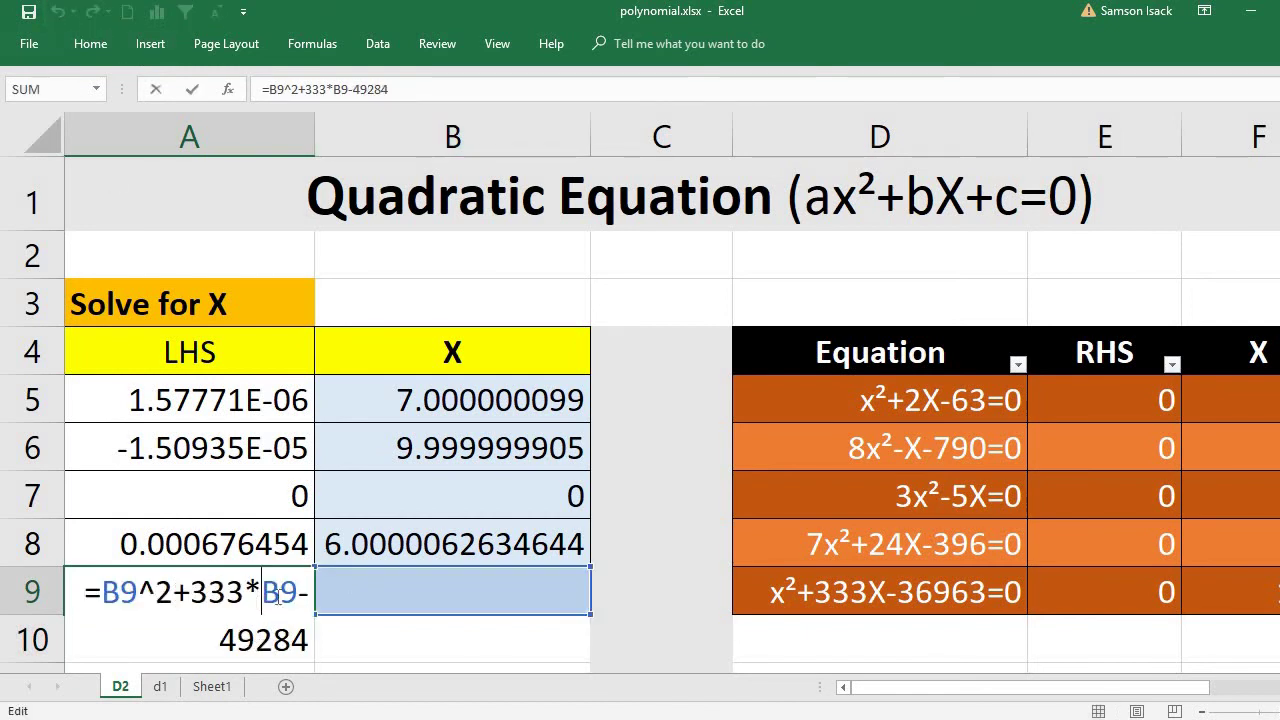
pyautogui.click(408, 594)
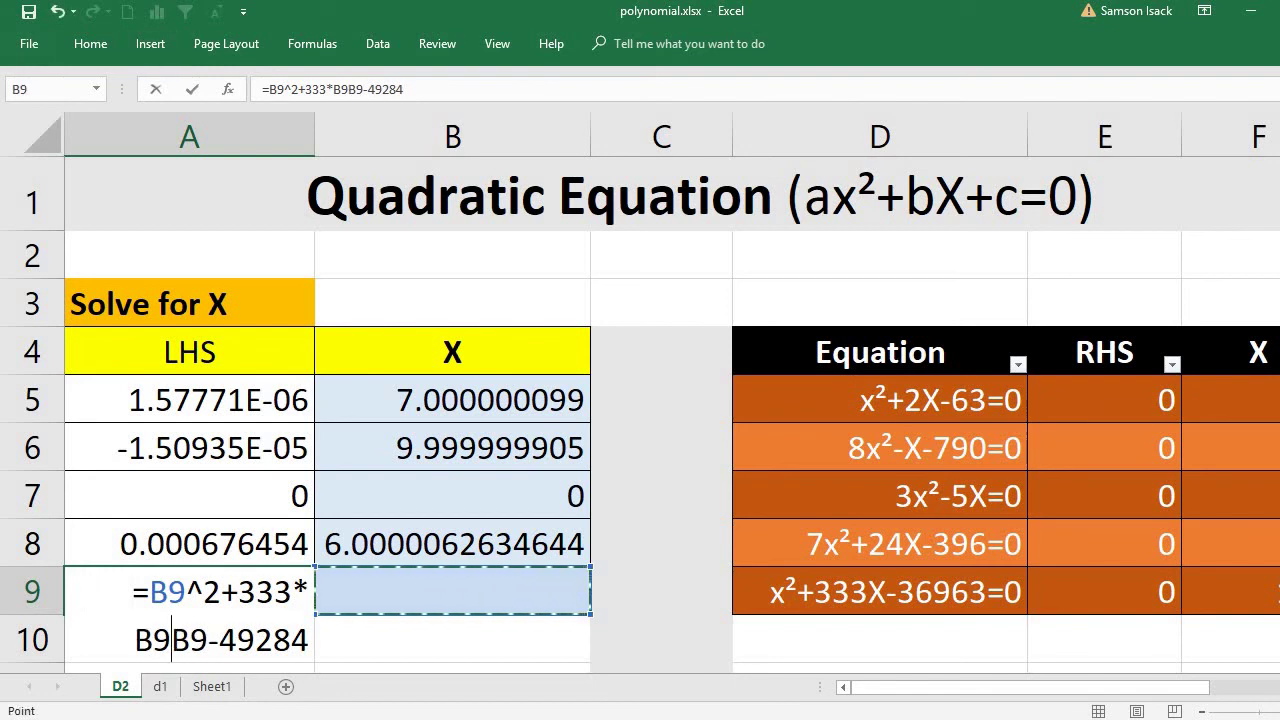
pyautogui.click(57, 13)
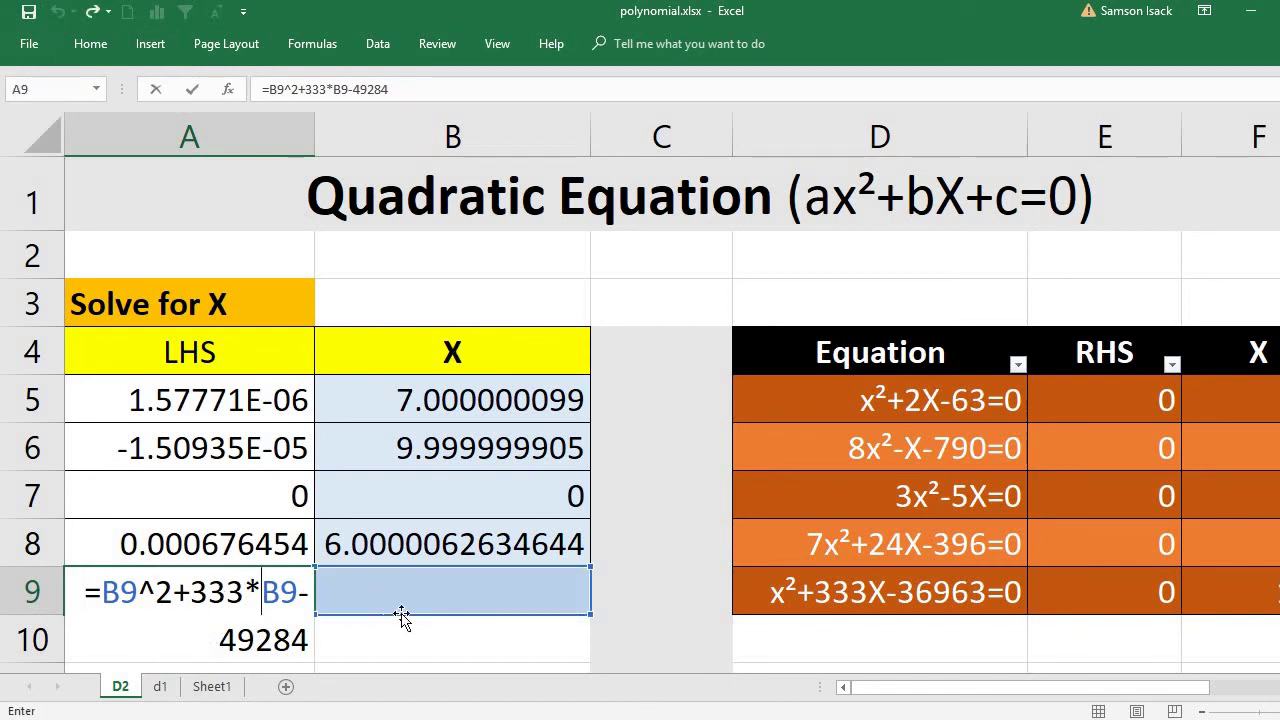
pyautogui.press('Return')
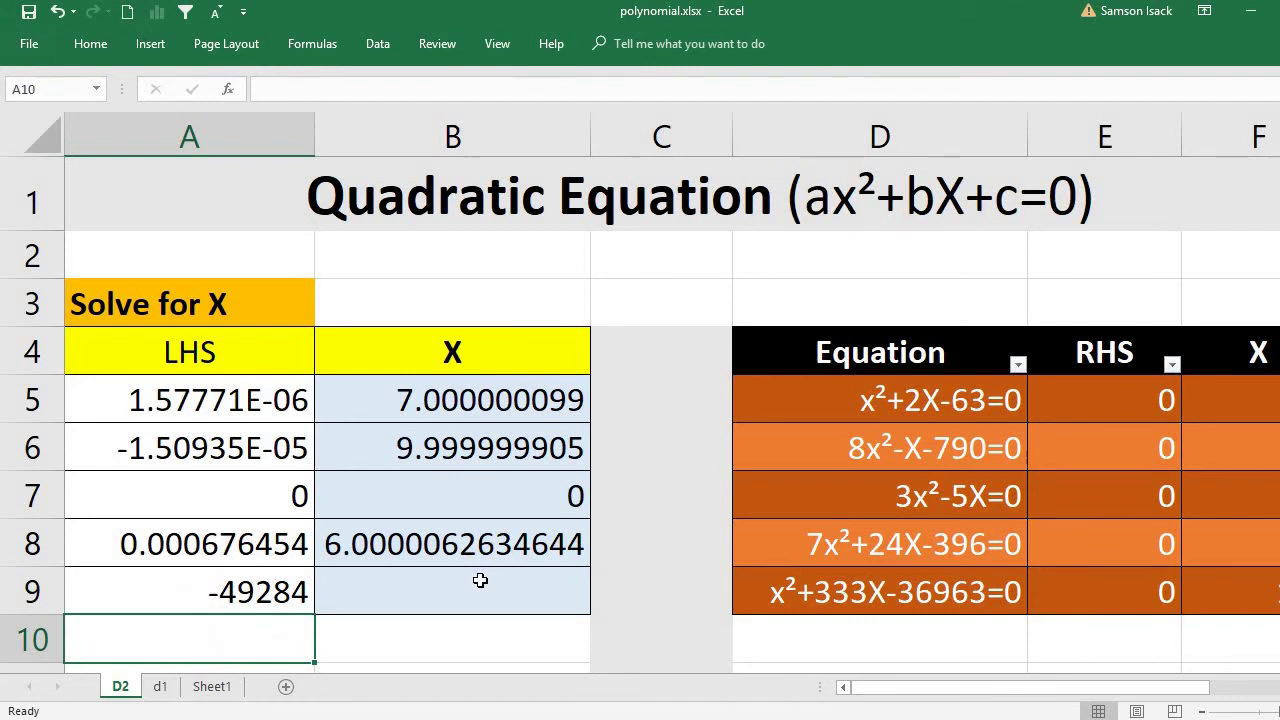
# - Enter 111 as the X value in cell B9 to test it in the last equation
pyautogui.click(480, 580)
pyautogui.write('11')
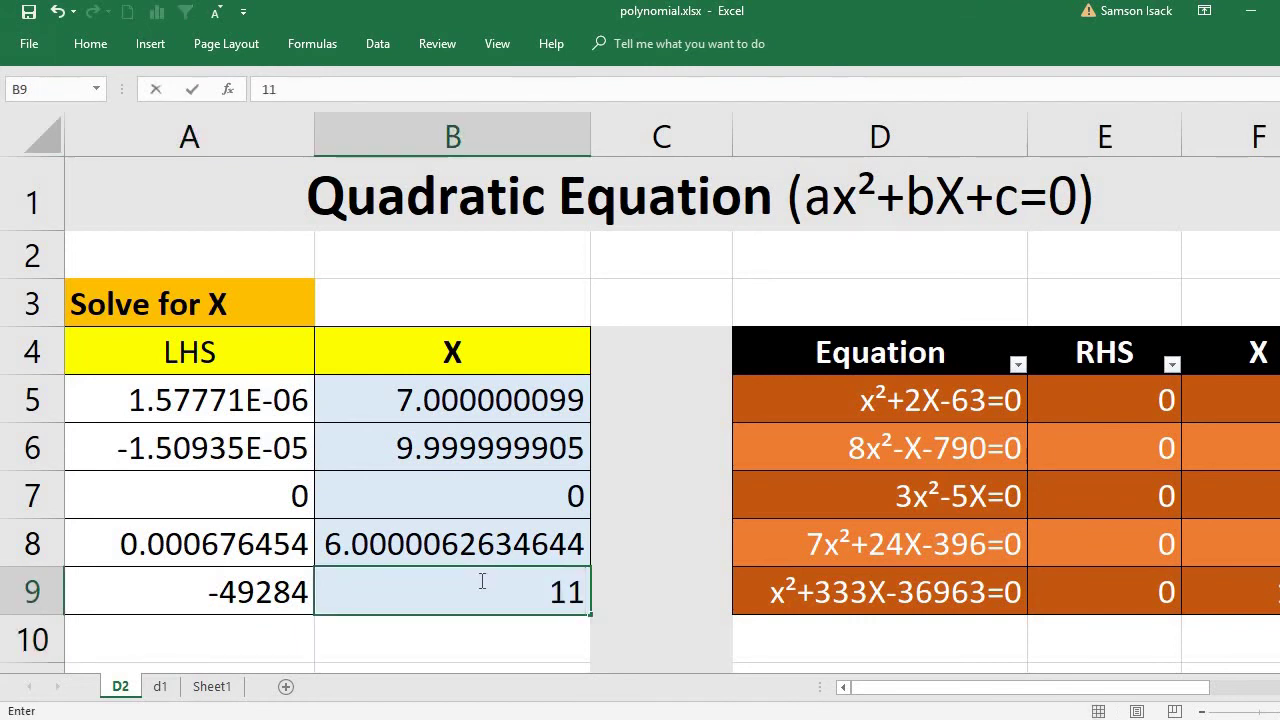
pyautogui.write('1')
pyautogui.press('Return')
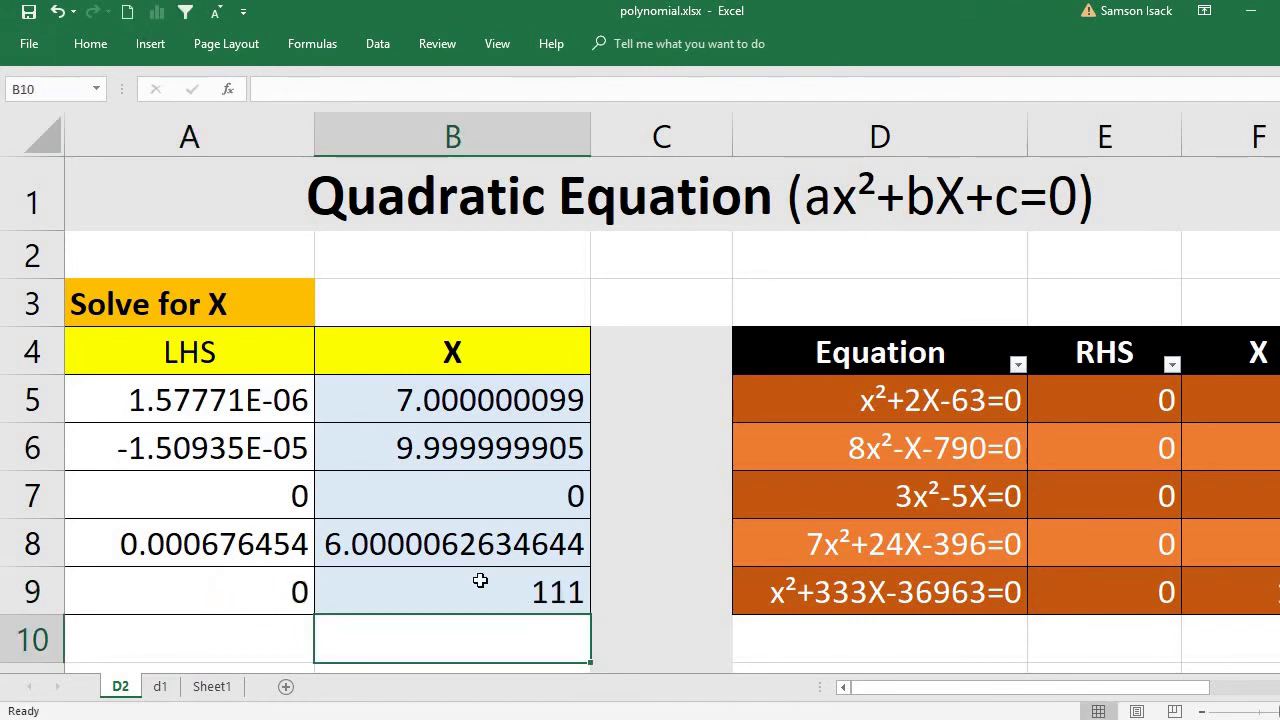
# - Undo the trial X value entry of 111 in cell B9
pyautogui.click(57, 12)
pyautogui.click(198, 590)
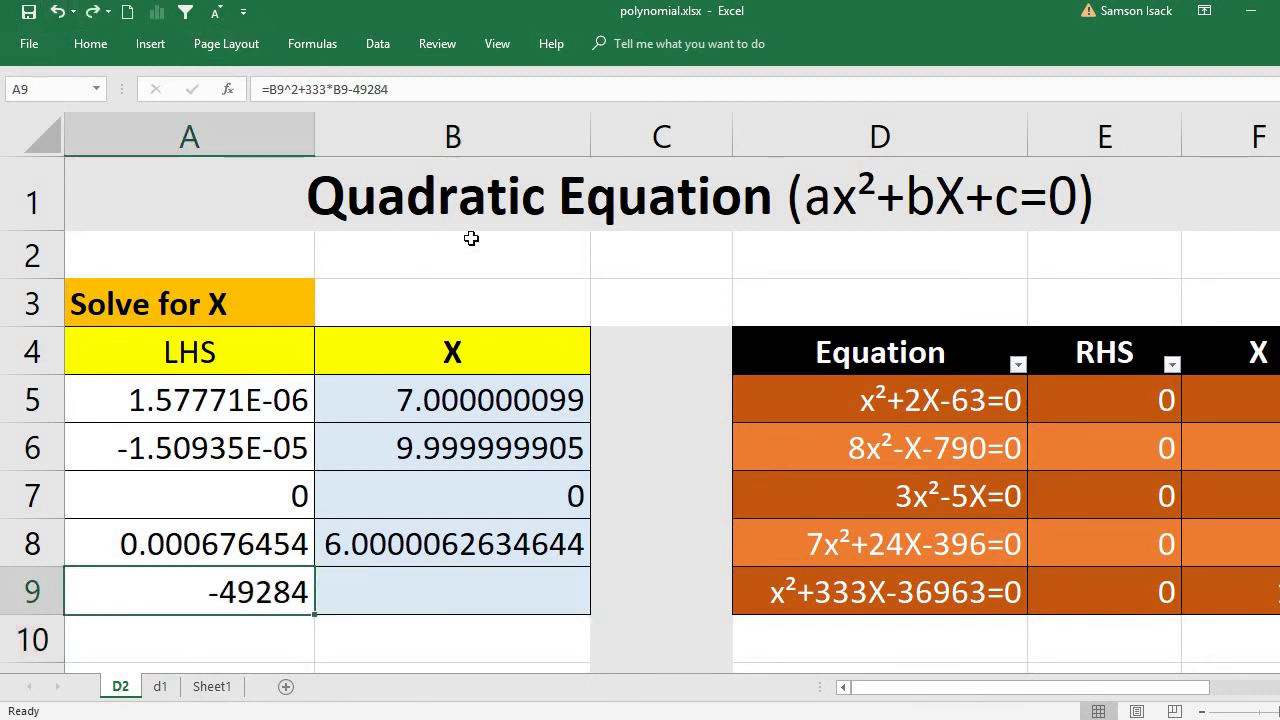
pyautogui.click(379, 44)
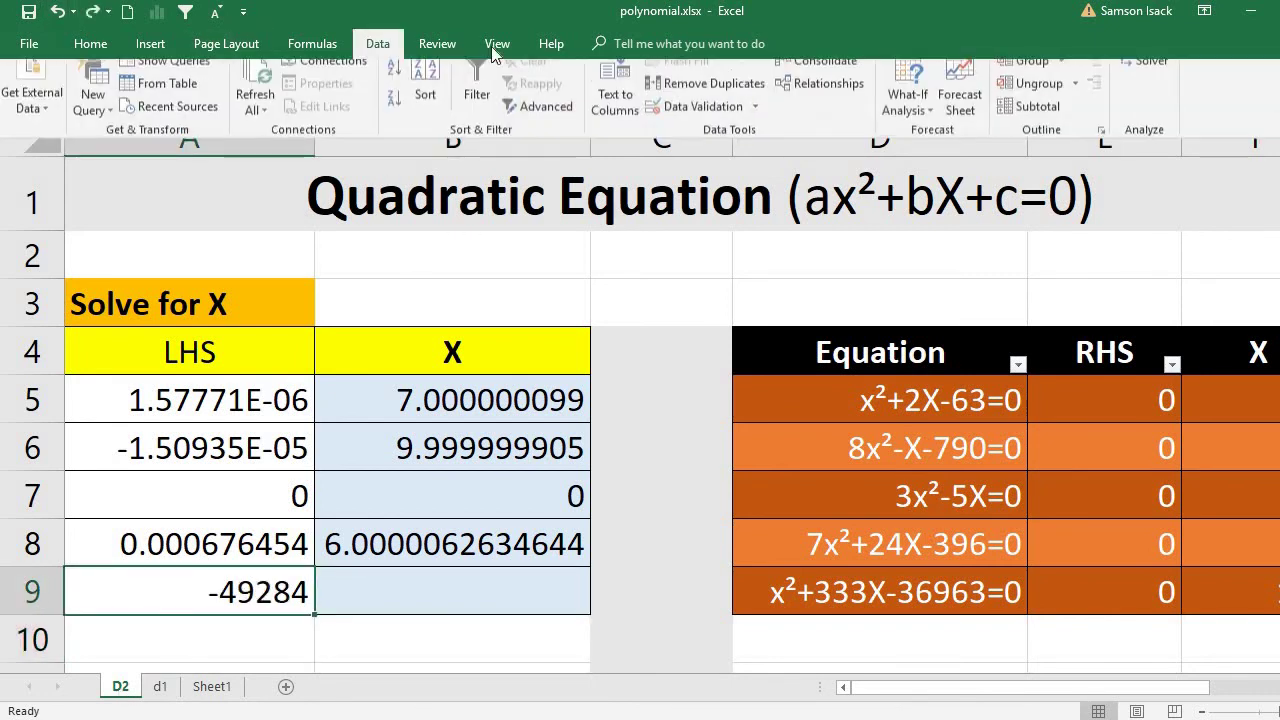
pyautogui.click(924, 122)
pyautogui.click(946, 169)
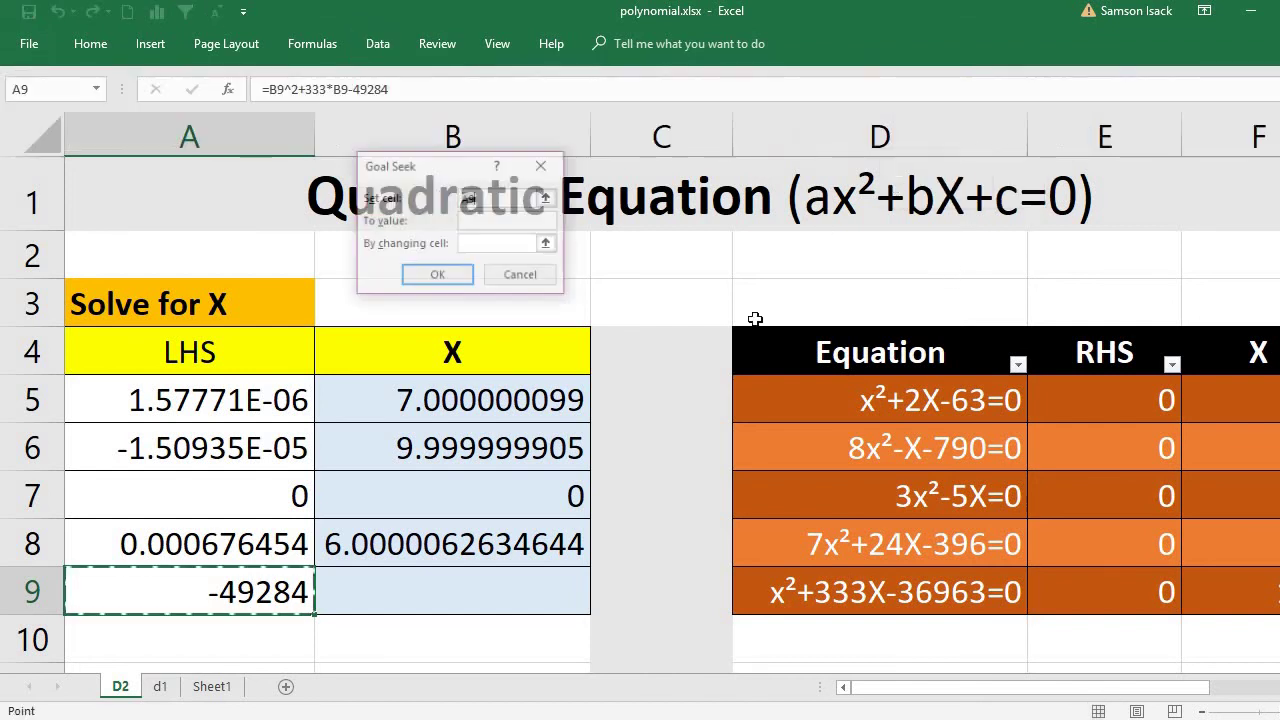
pyautogui.click(489, 221)
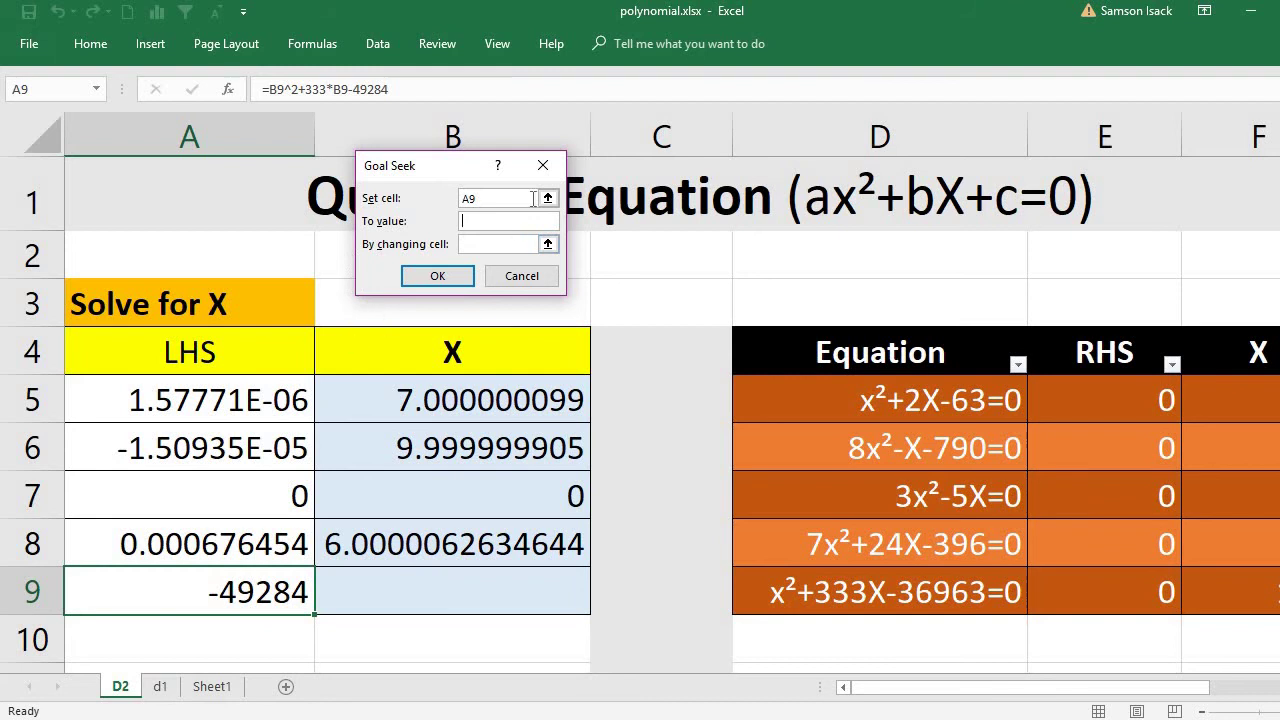
pyautogui.click(536, 164)
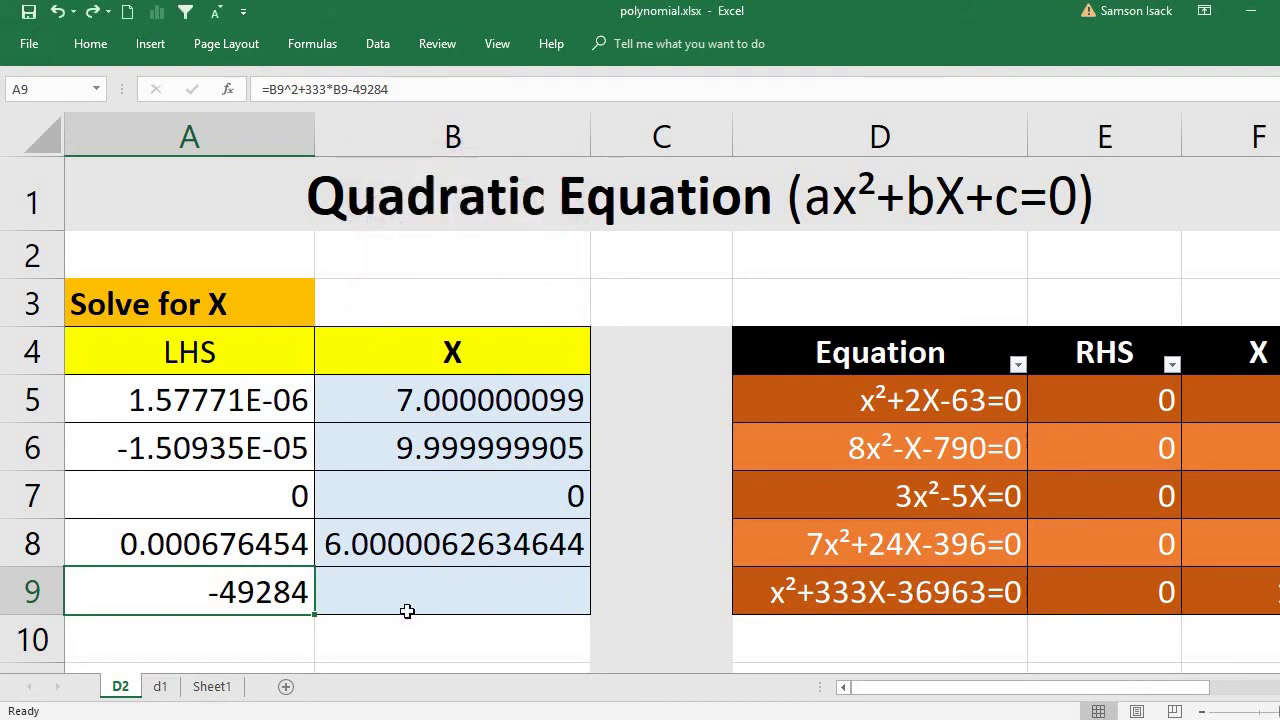
# - Check the constant in cell A9's formula and change the constant in cell D9's equation to 49284 to match
pyautogui.doubleClick(272, 592)
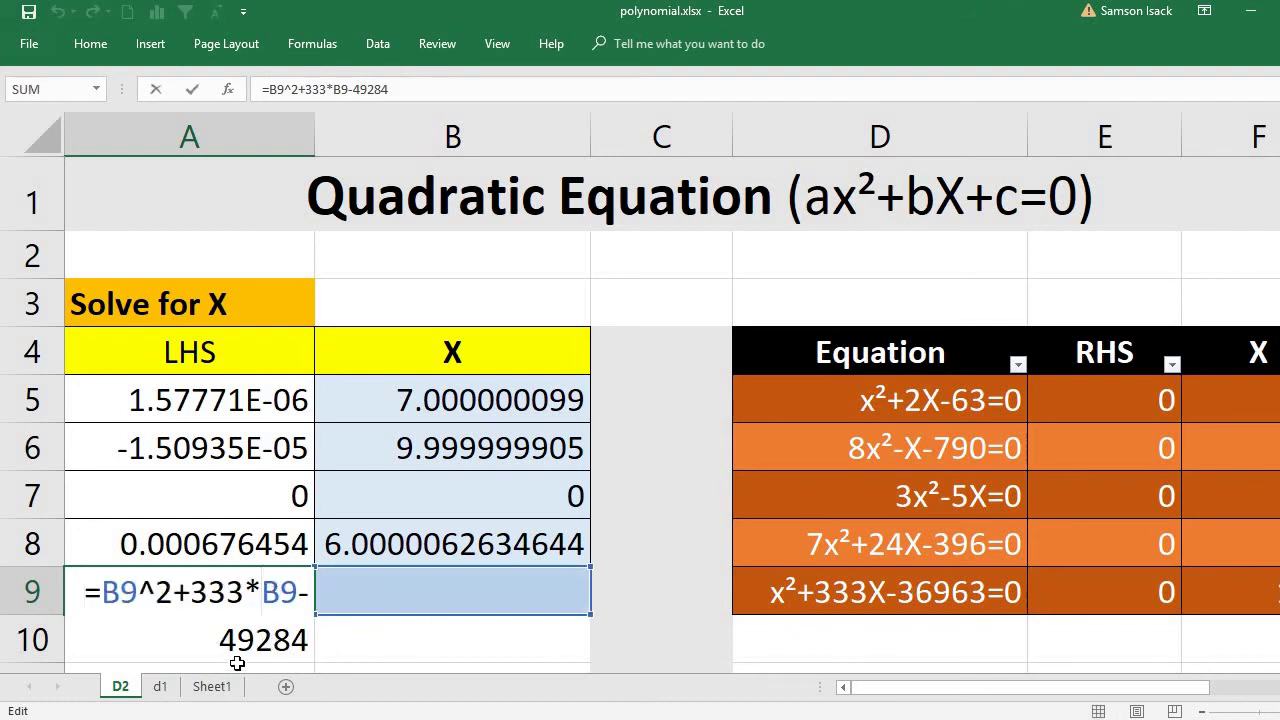
pyautogui.press('Return')
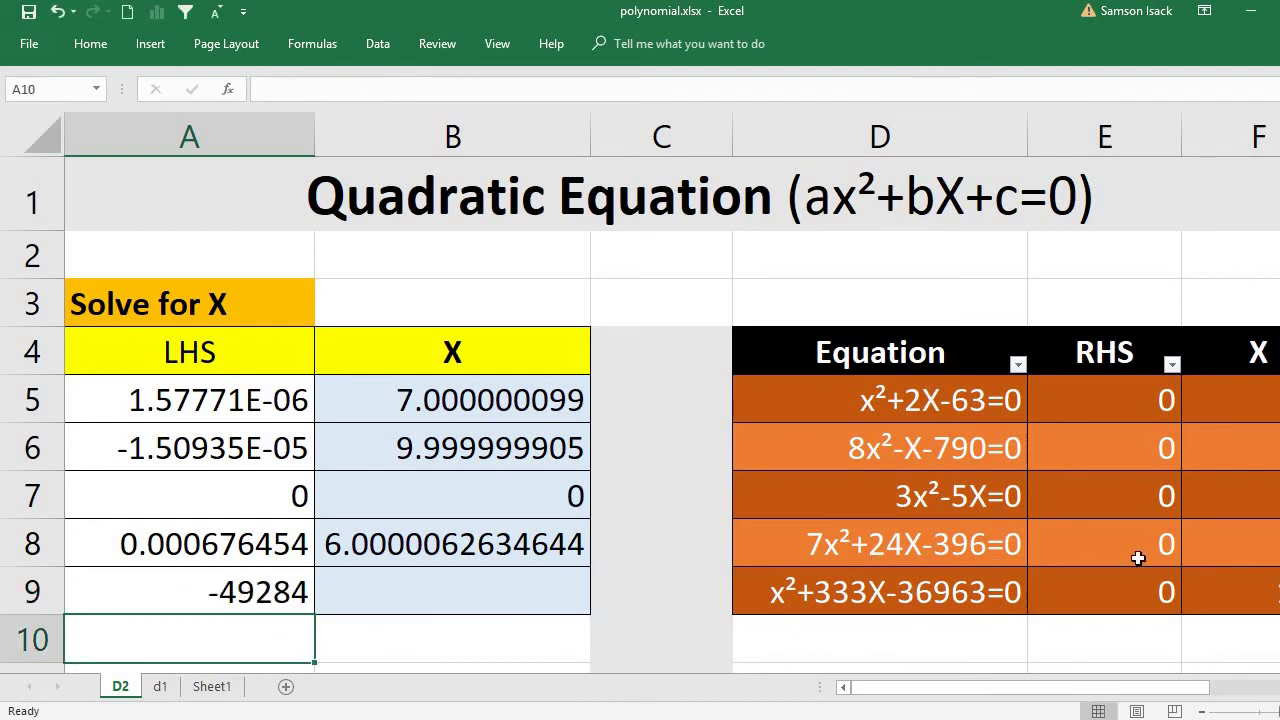
pyautogui.doubleClick(897, 592)
pyautogui.moveTo(898, 592); pyautogui.dragTo(986, 594)
pyautogui.write('4')
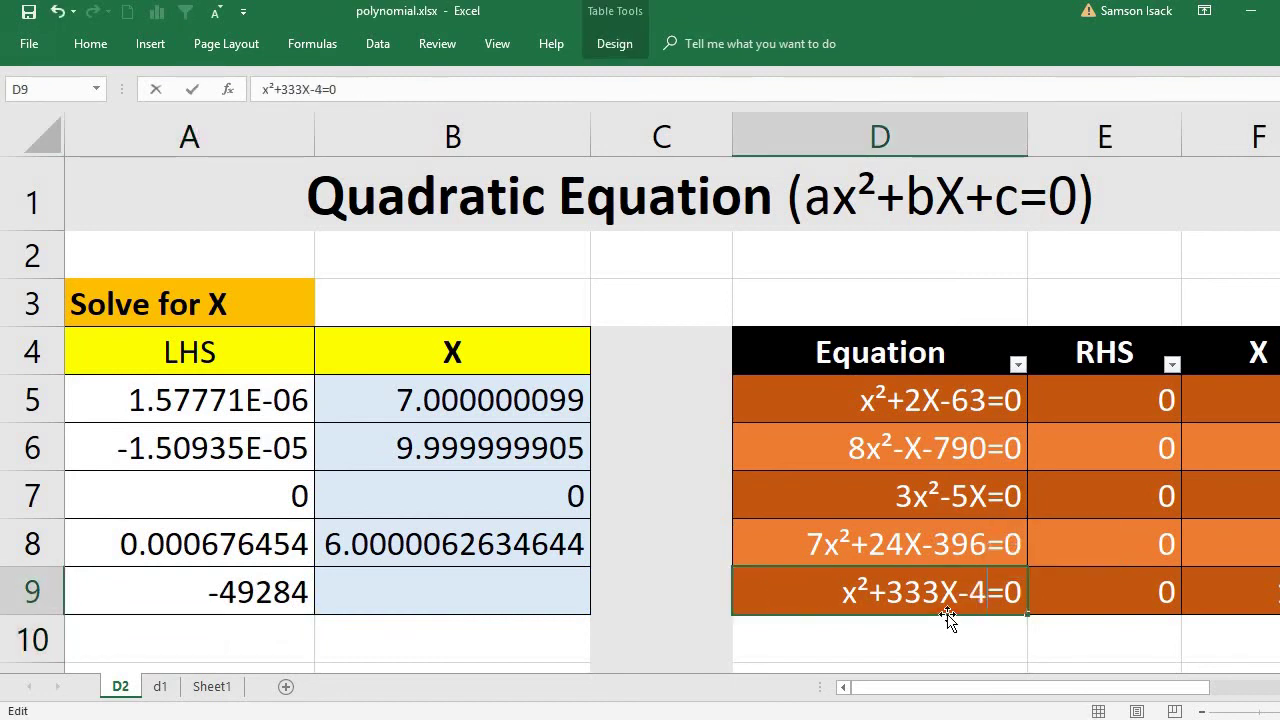
pyautogui.write('9')
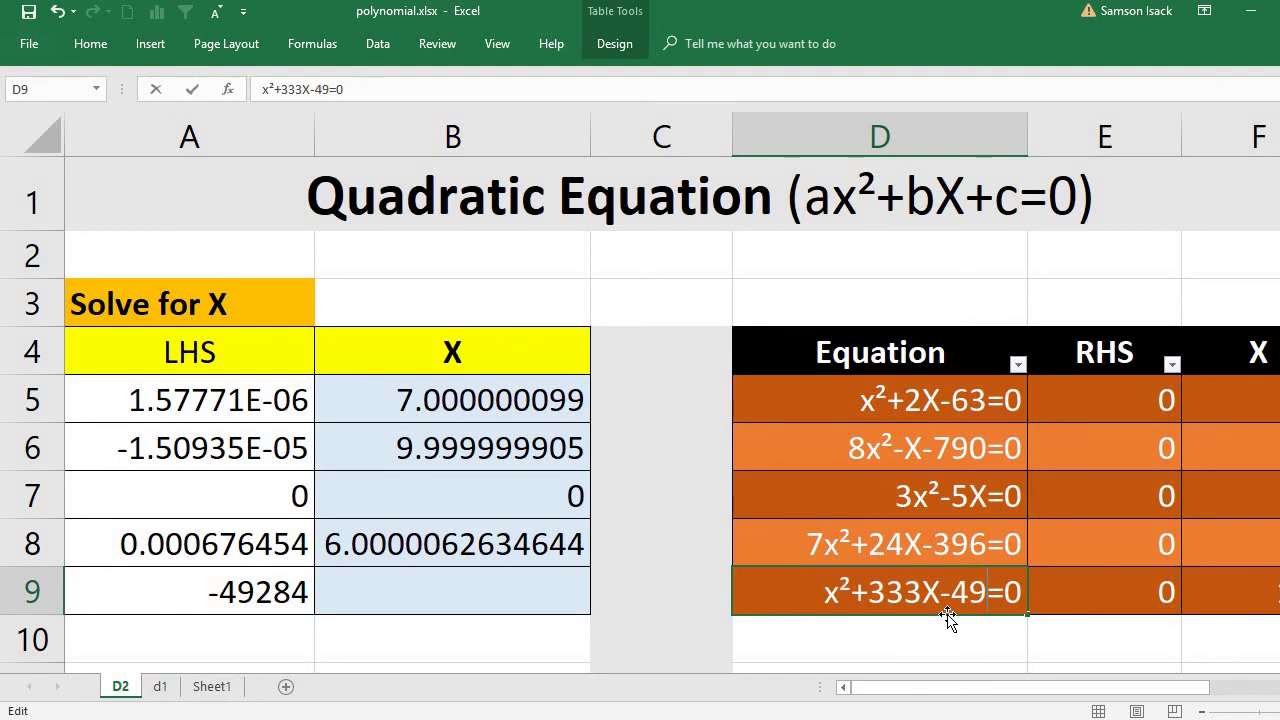
pyautogui.write('28')
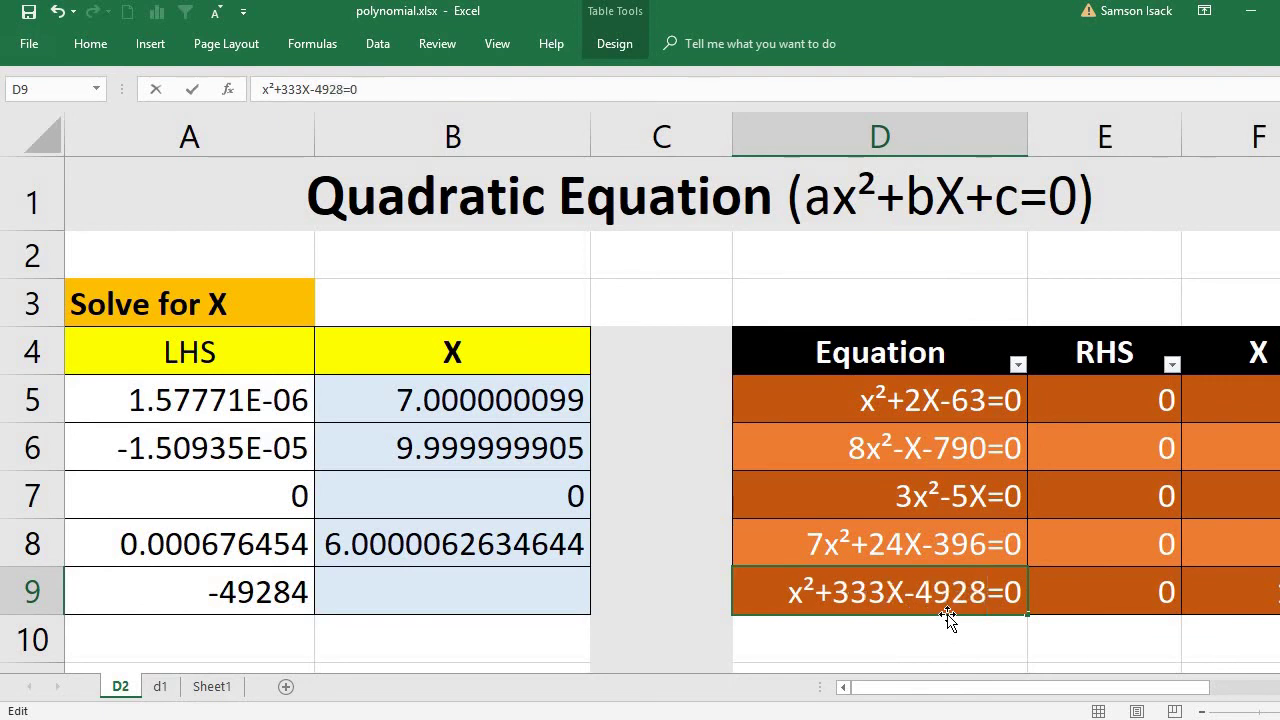
pyautogui.write('4')
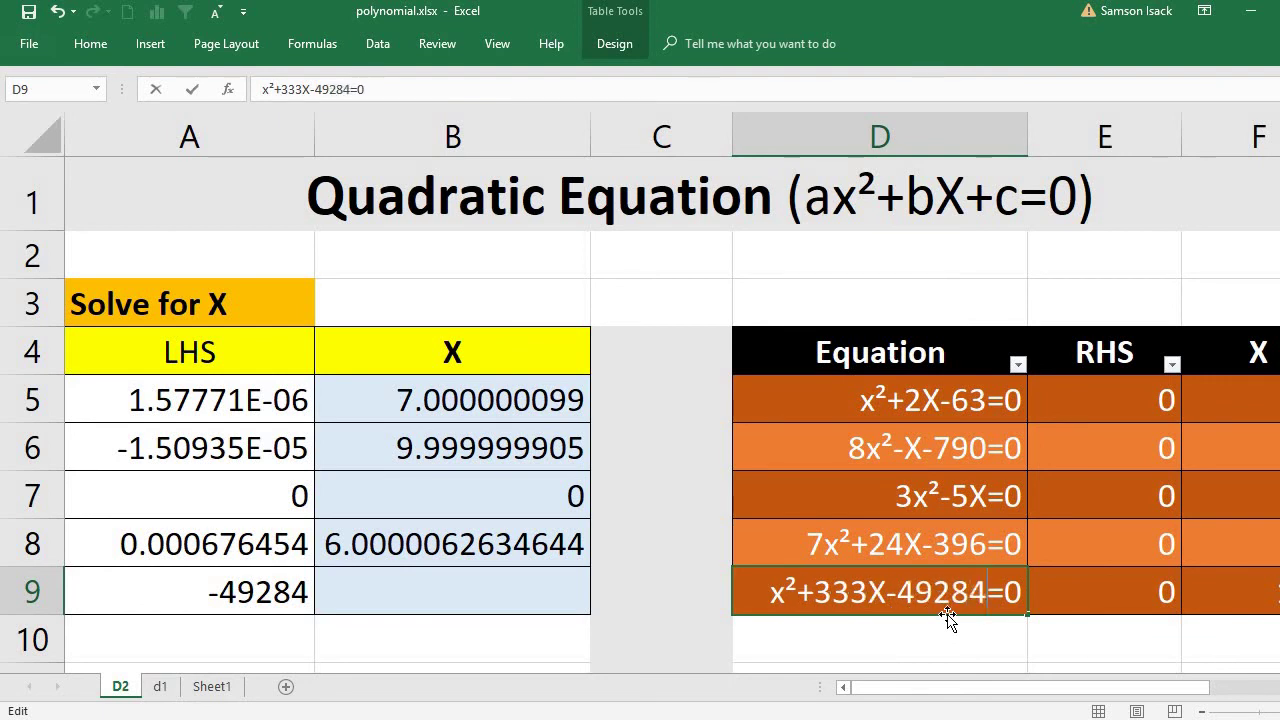
pyautogui.click(177, 596)
pyautogui.click(476, 597)
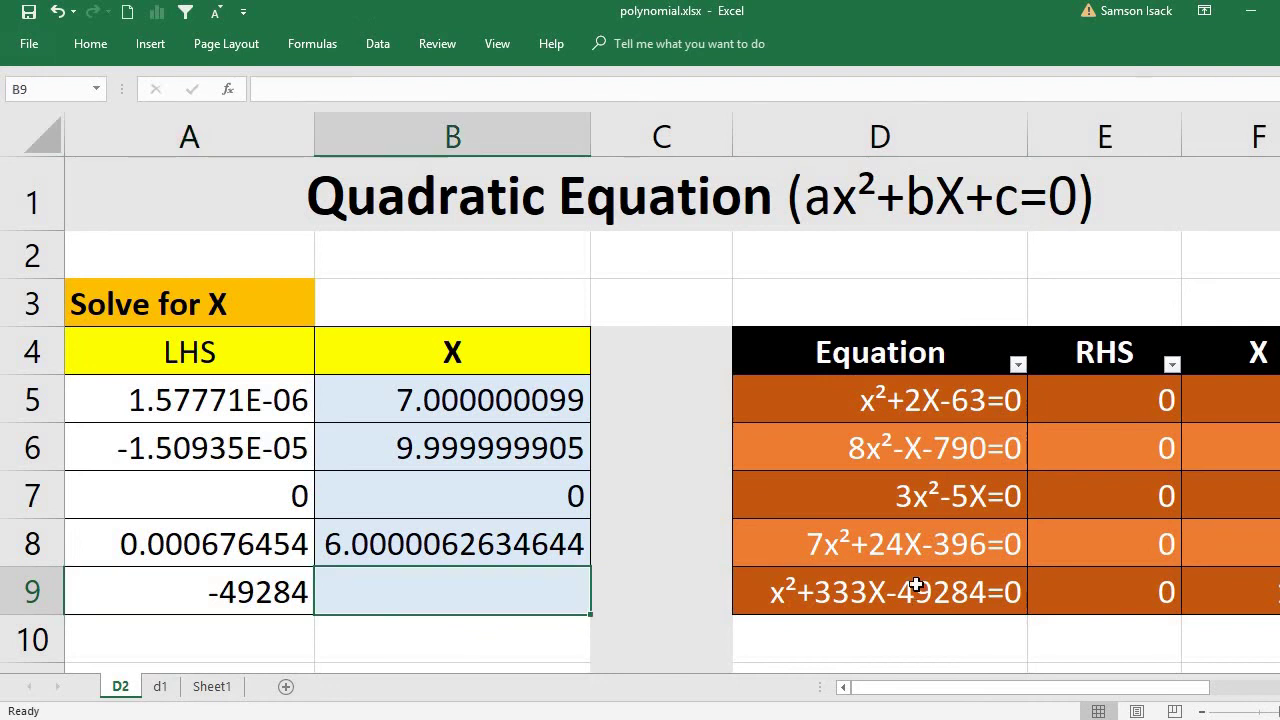
pyautogui.click(916, 587)
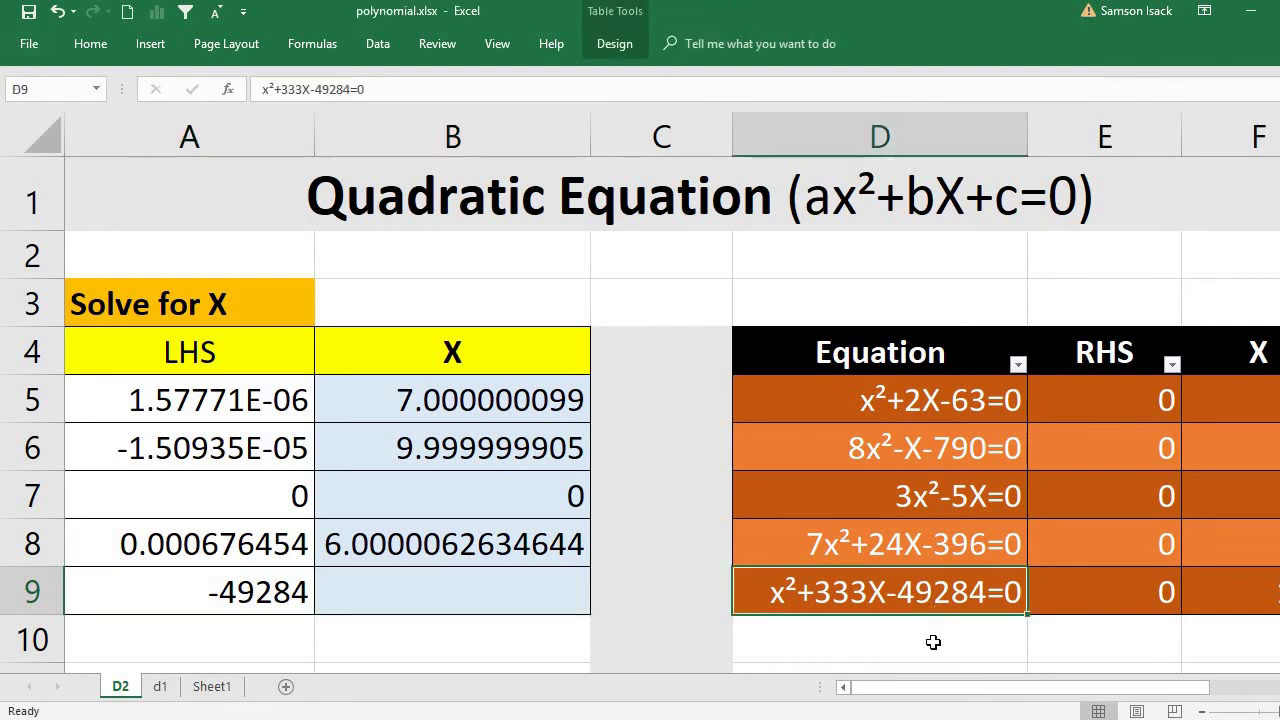
# - Run Goal Seek to bring cell A9 to 0 by changing cell B9, and check the solution's full-precision value
pyautogui.click(279, 600)
pyautogui.click(377, 43)
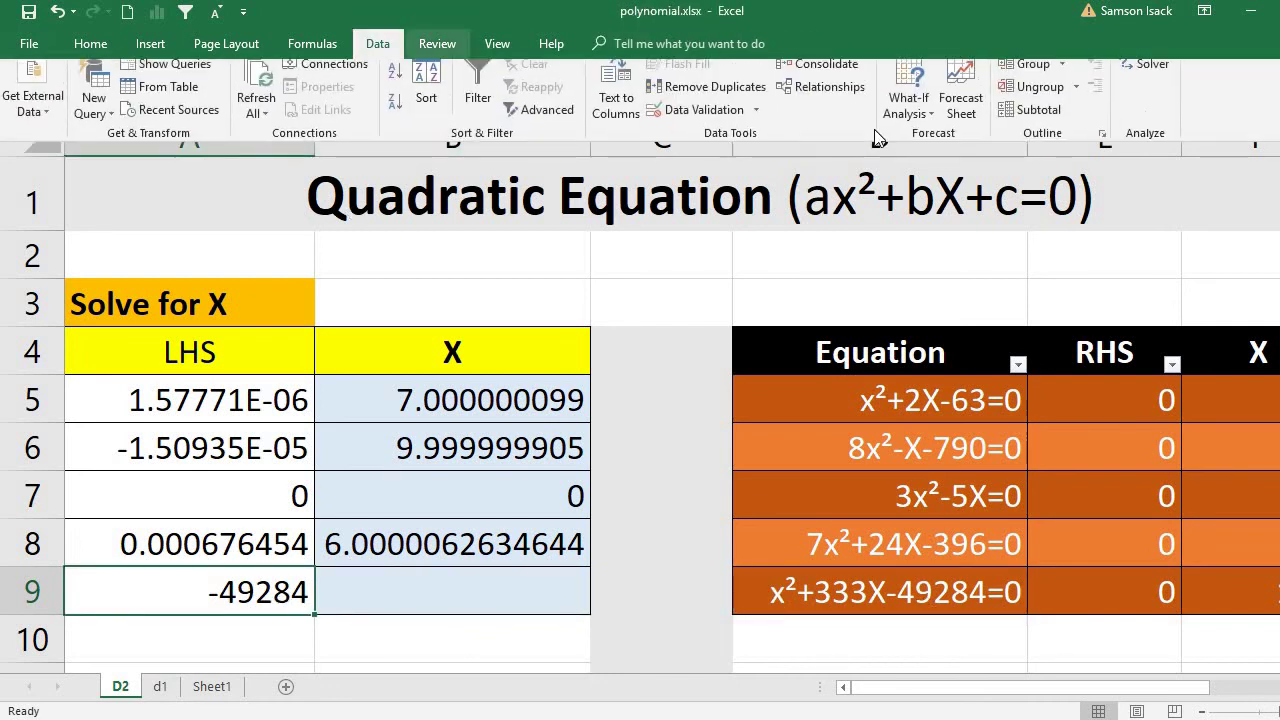
pyautogui.click(908, 112)
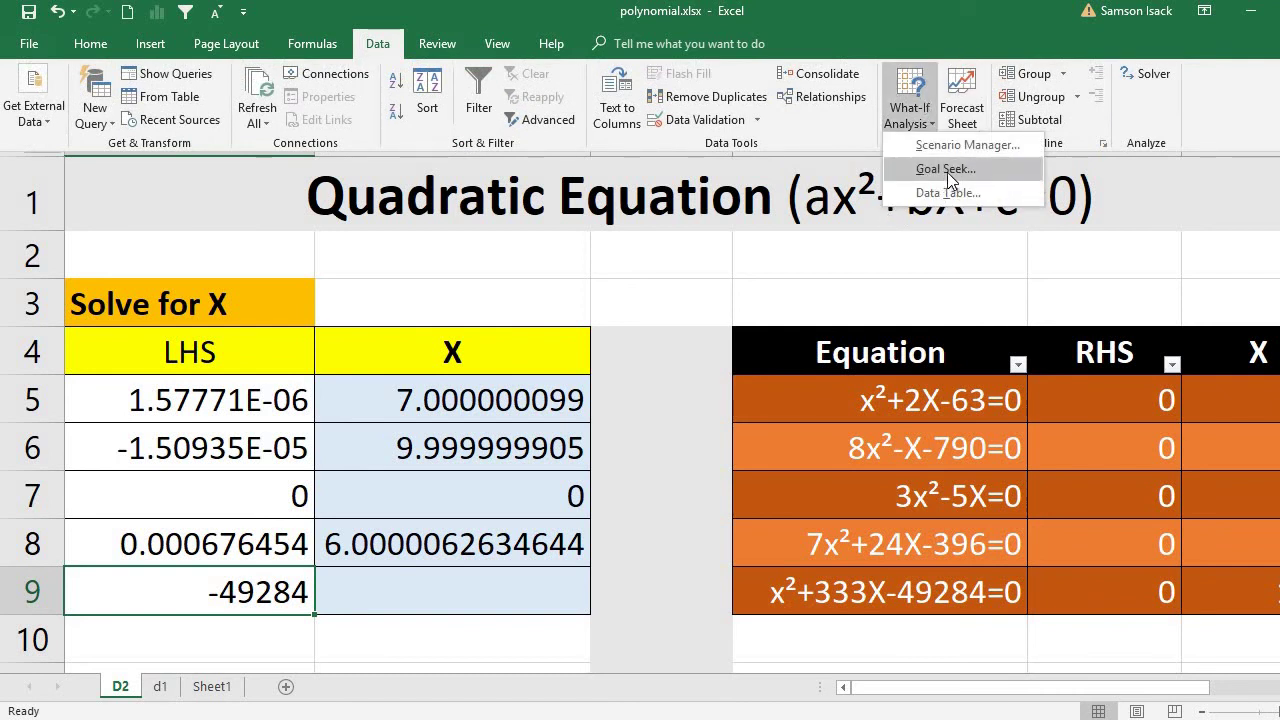
pyautogui.click(946, 170)
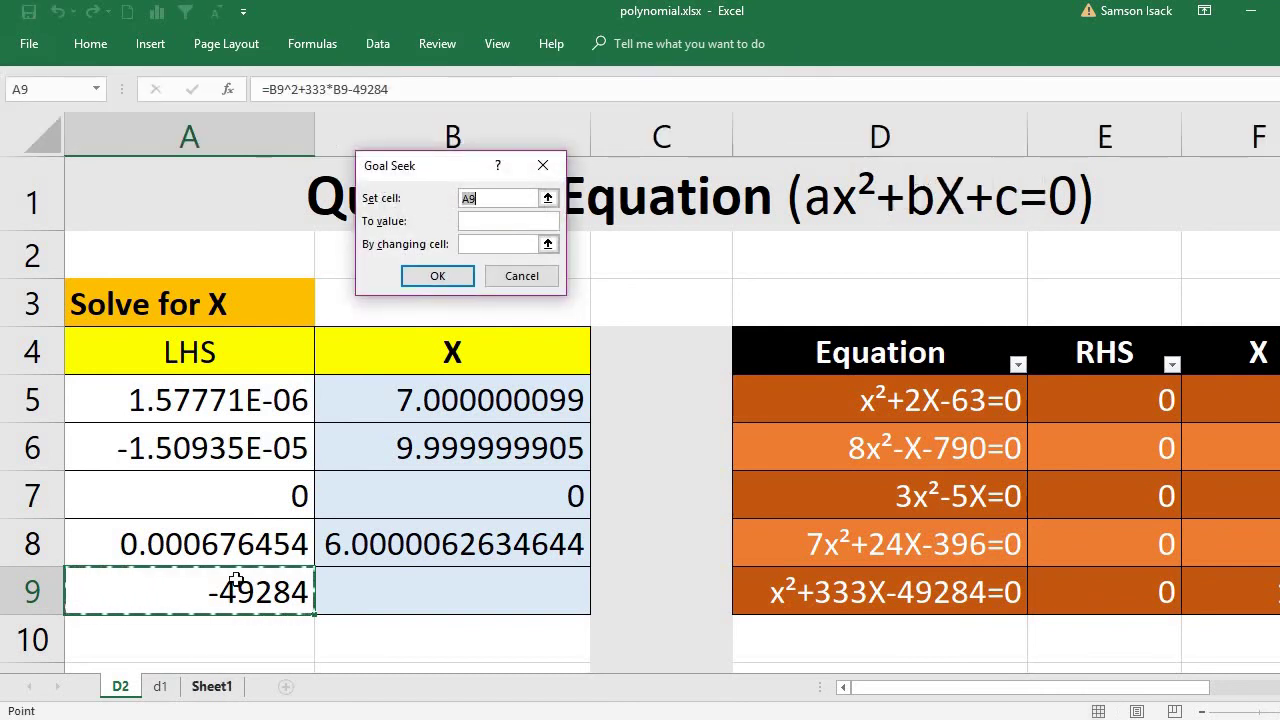
pyautogui.click(505, 224)
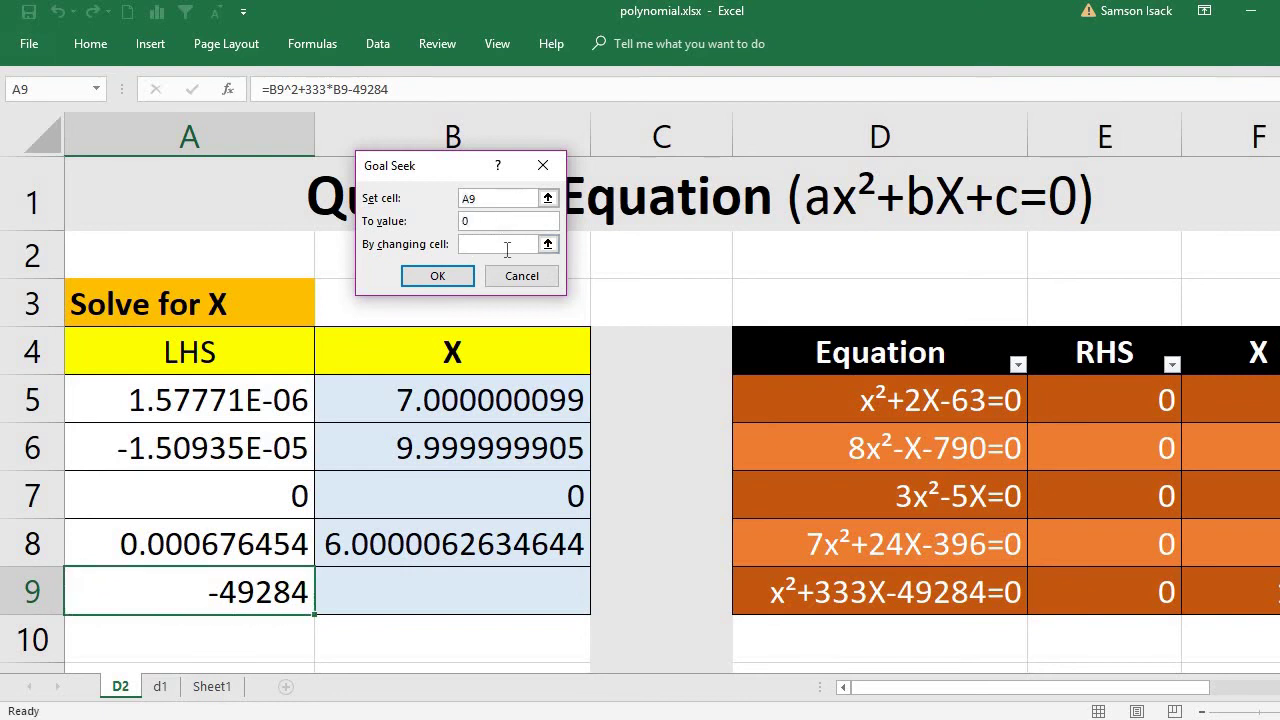
pyautogui.click(390, 589)
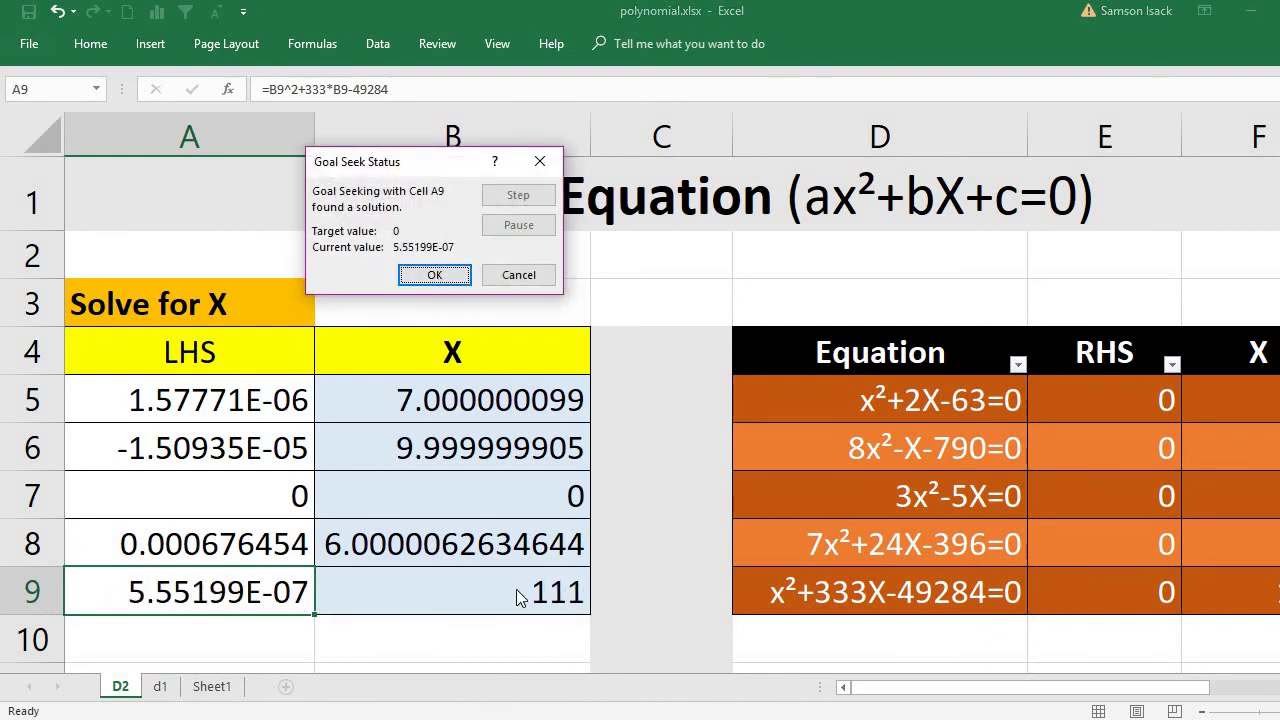
pyautogui.click(445, 282)
pyautogui.click(451, 598)
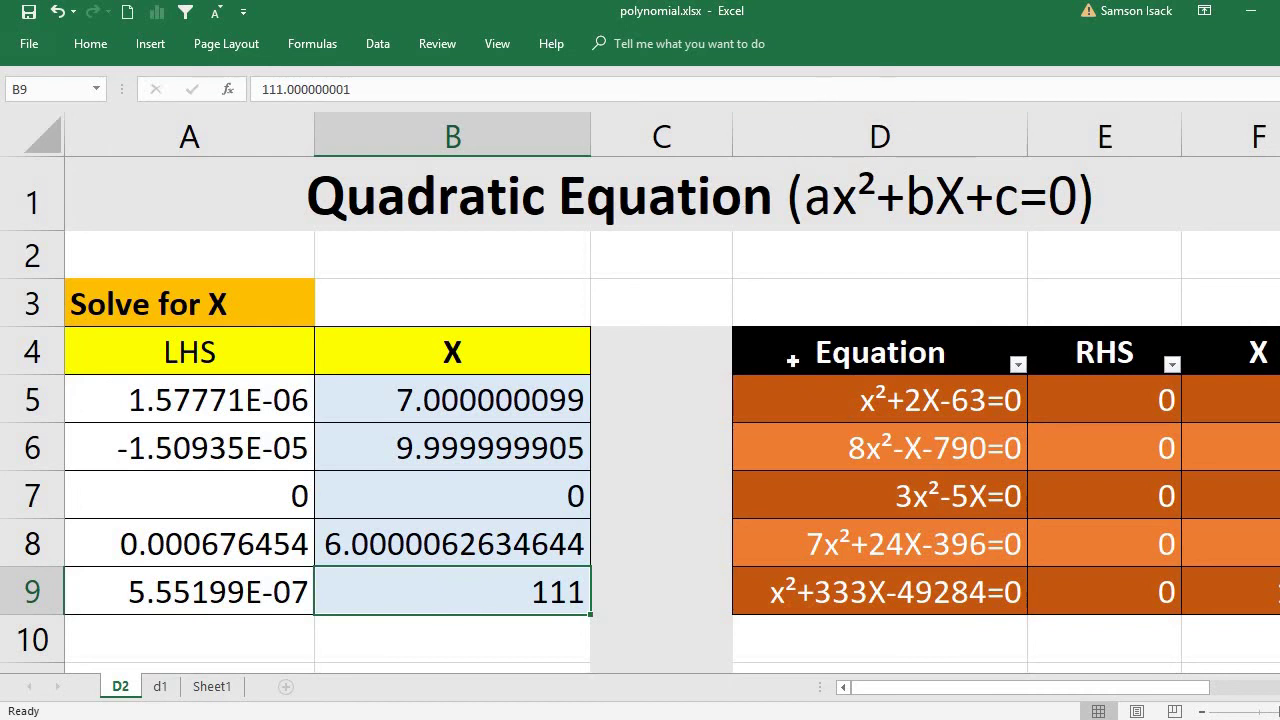
# - Replace the X value in cell B5 with a starting guess of -1000
pyautogui.click(526, 402)
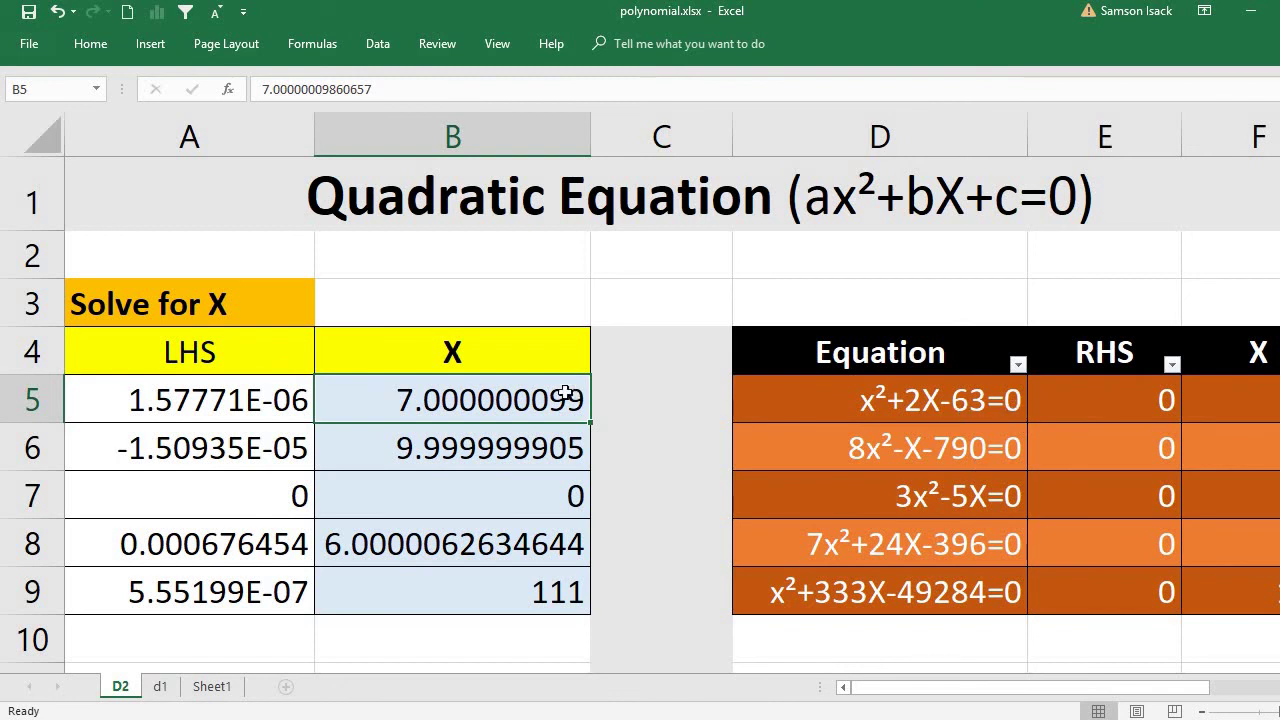
pyautogui.doubleClick(516, 410)
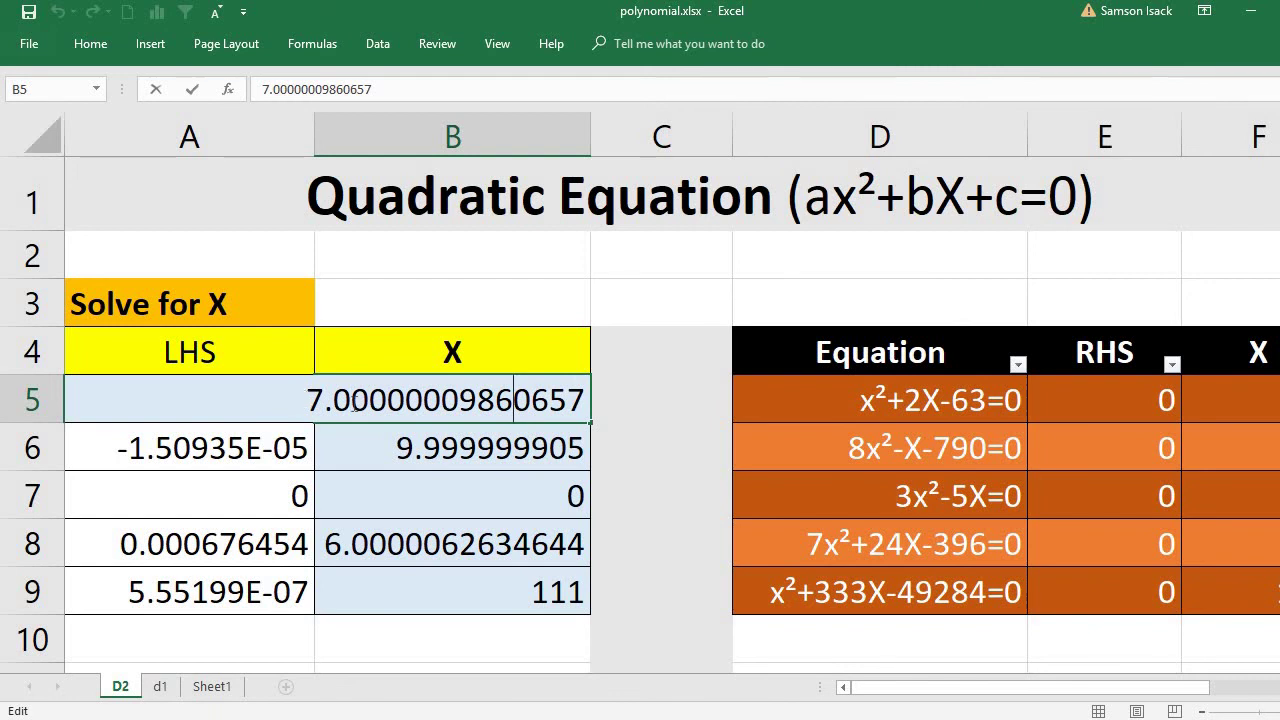
pyautogui.moveTo(299, 400); pyautogui.dragTo(697, 414)
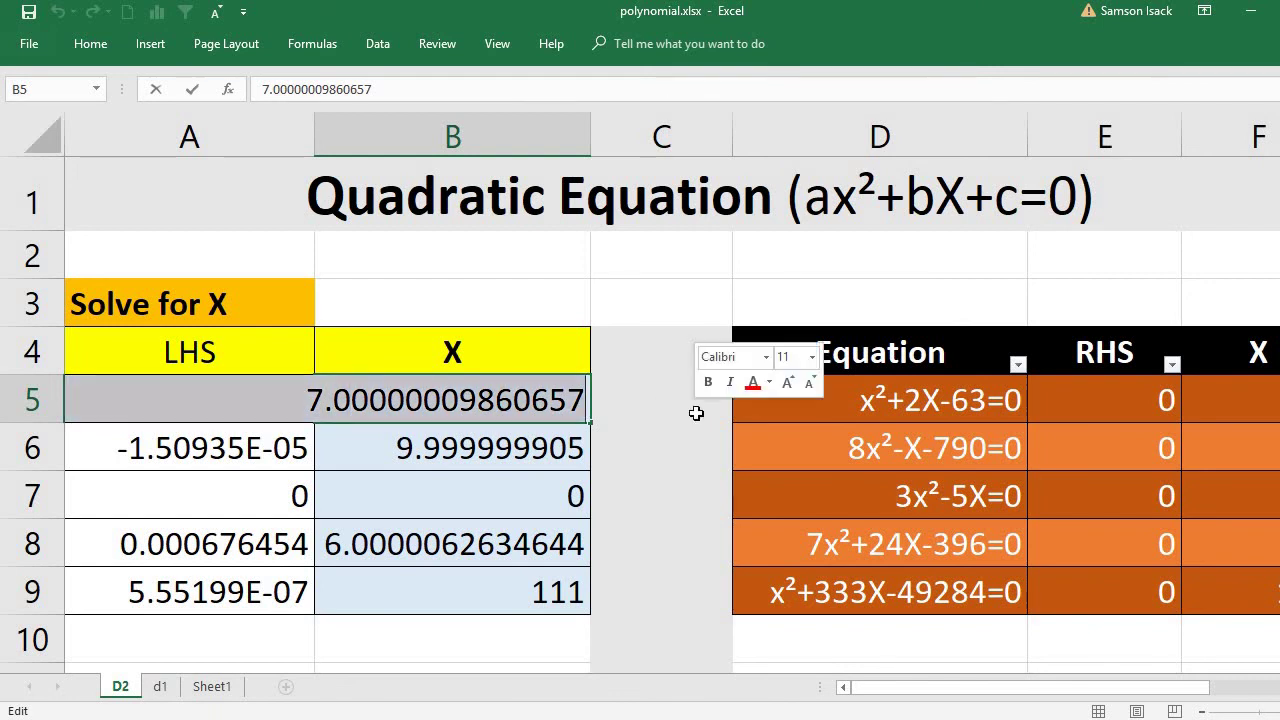
pyautogui.write('-1000')
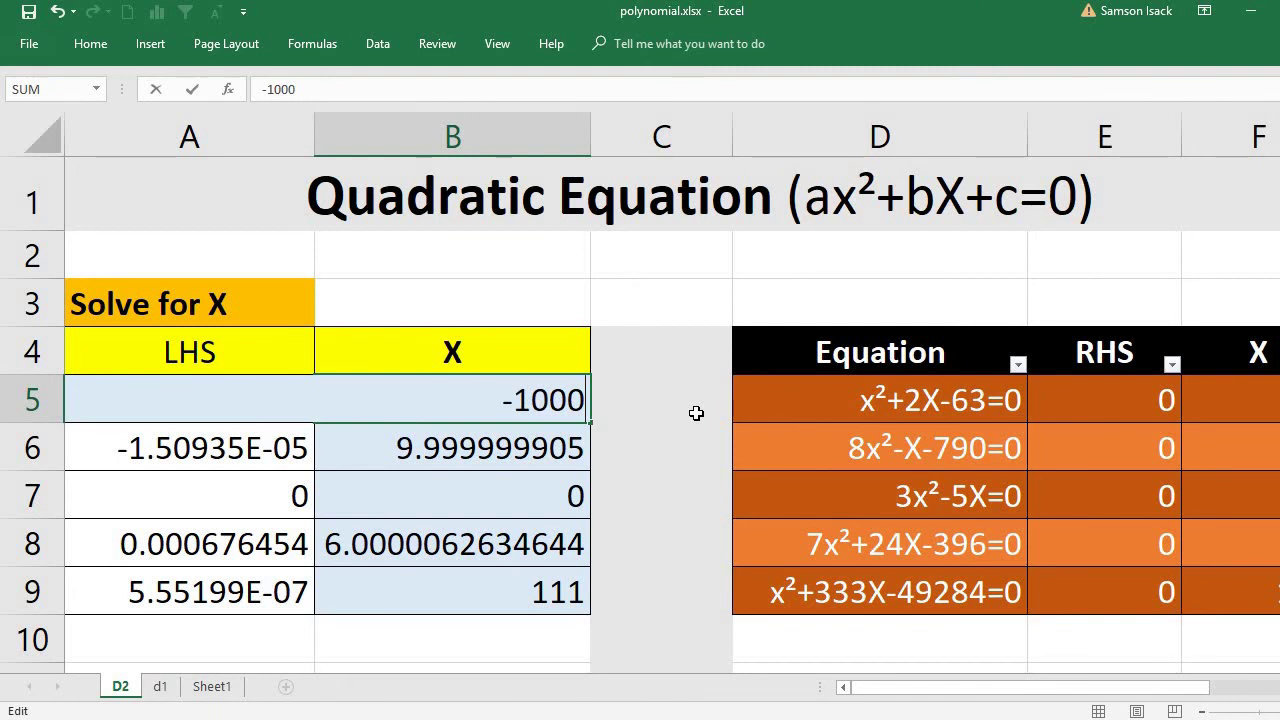
pyautogui.press('Return')
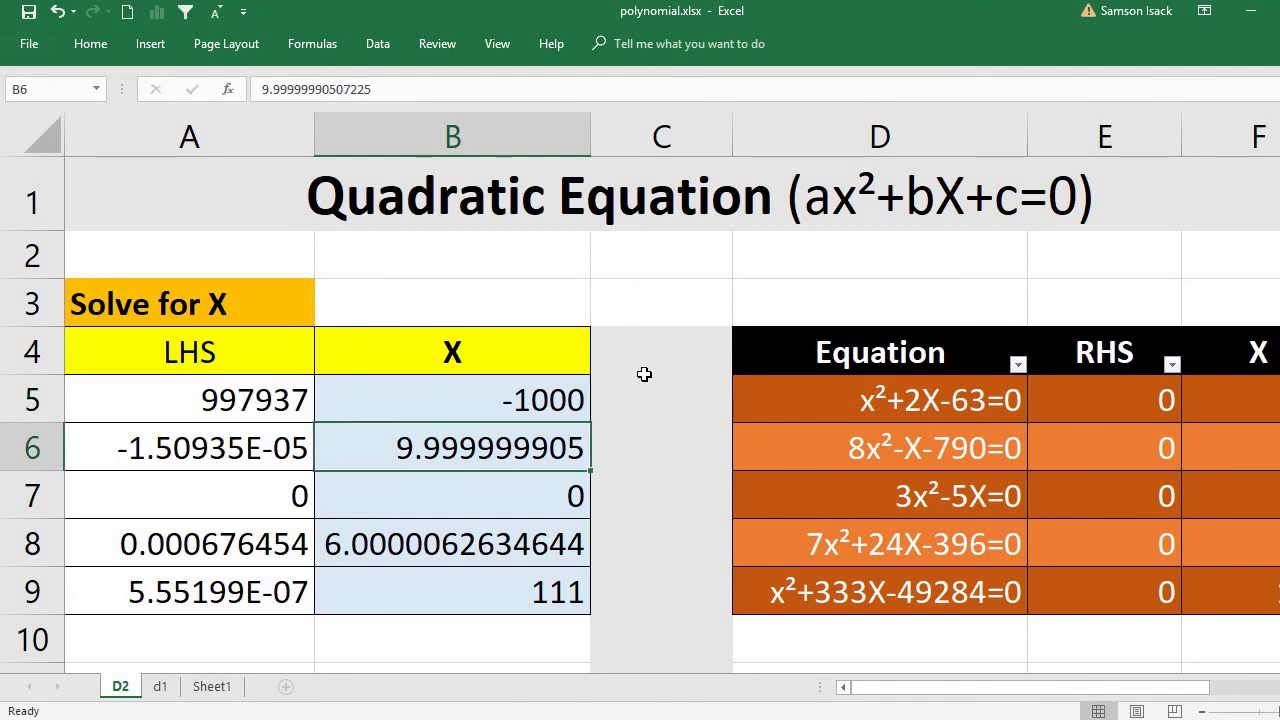
# - Run Goal Seek to bring cell A5 to 0 by changing cell B5, and accept the solution
pyautogui.click(566, 400)
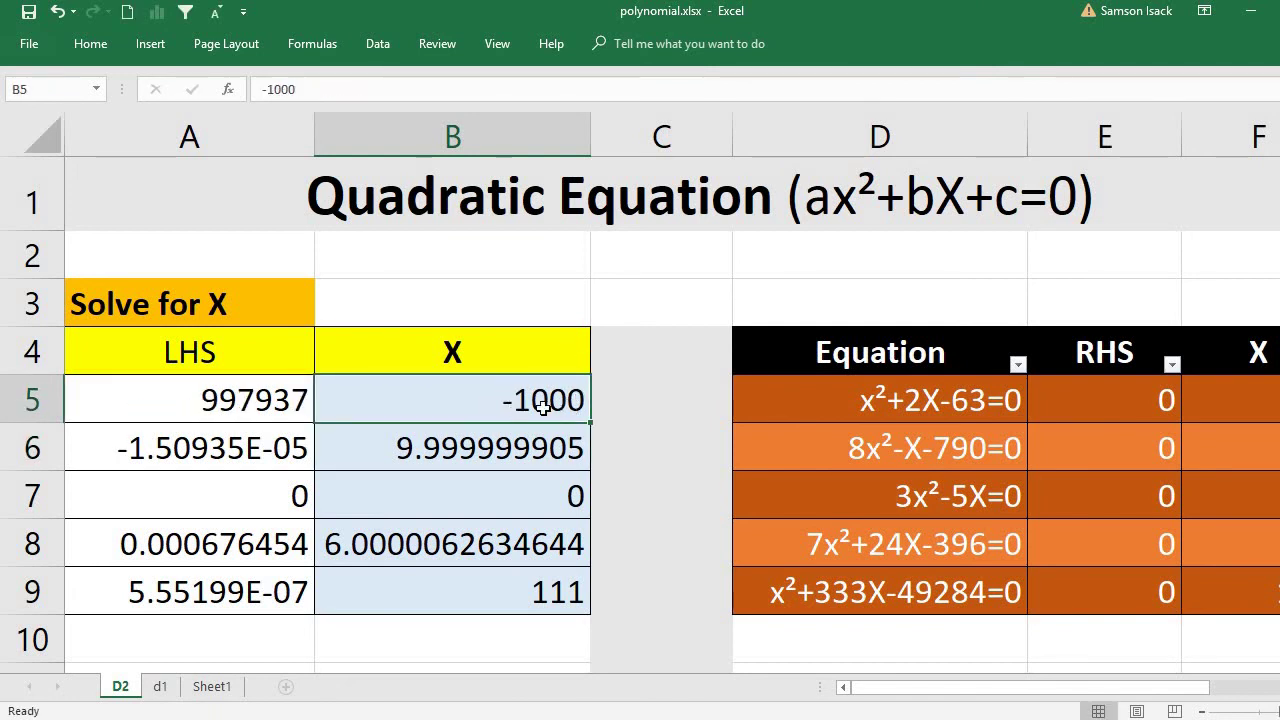
pyautogui.click(368, 40)
pyautogui.click(920, 100)
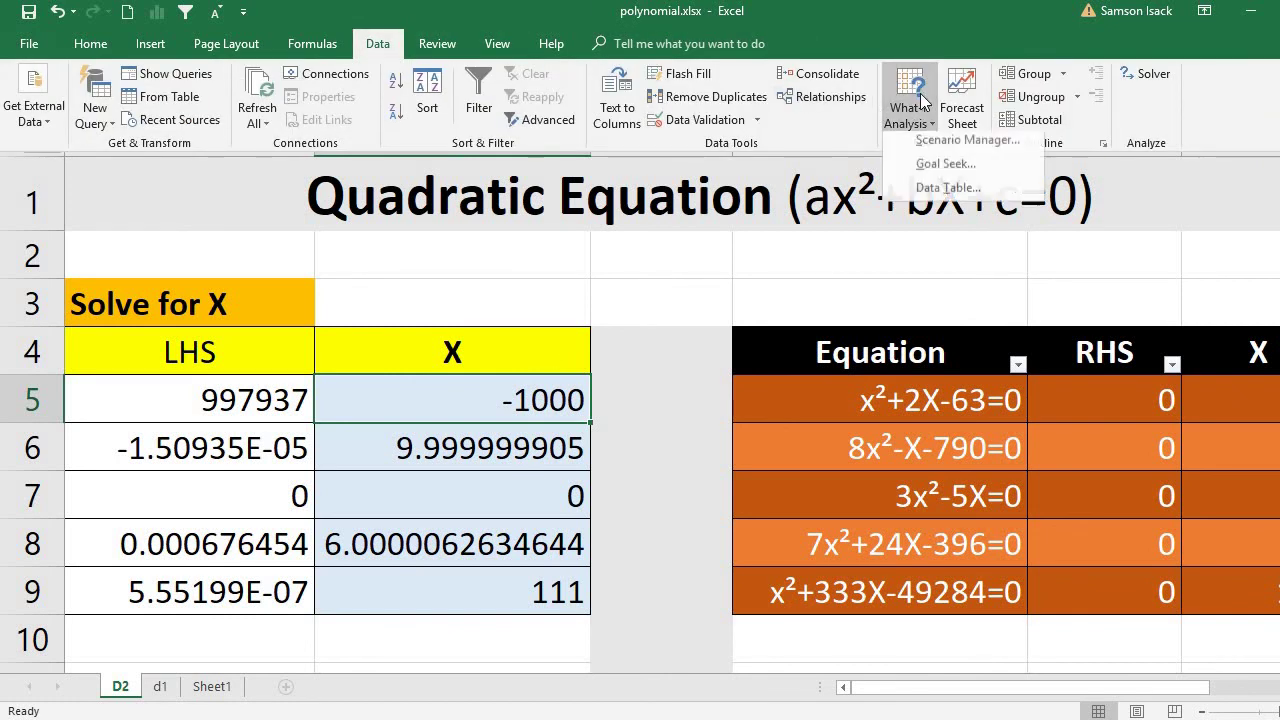
pyautogui.click(945, 163)
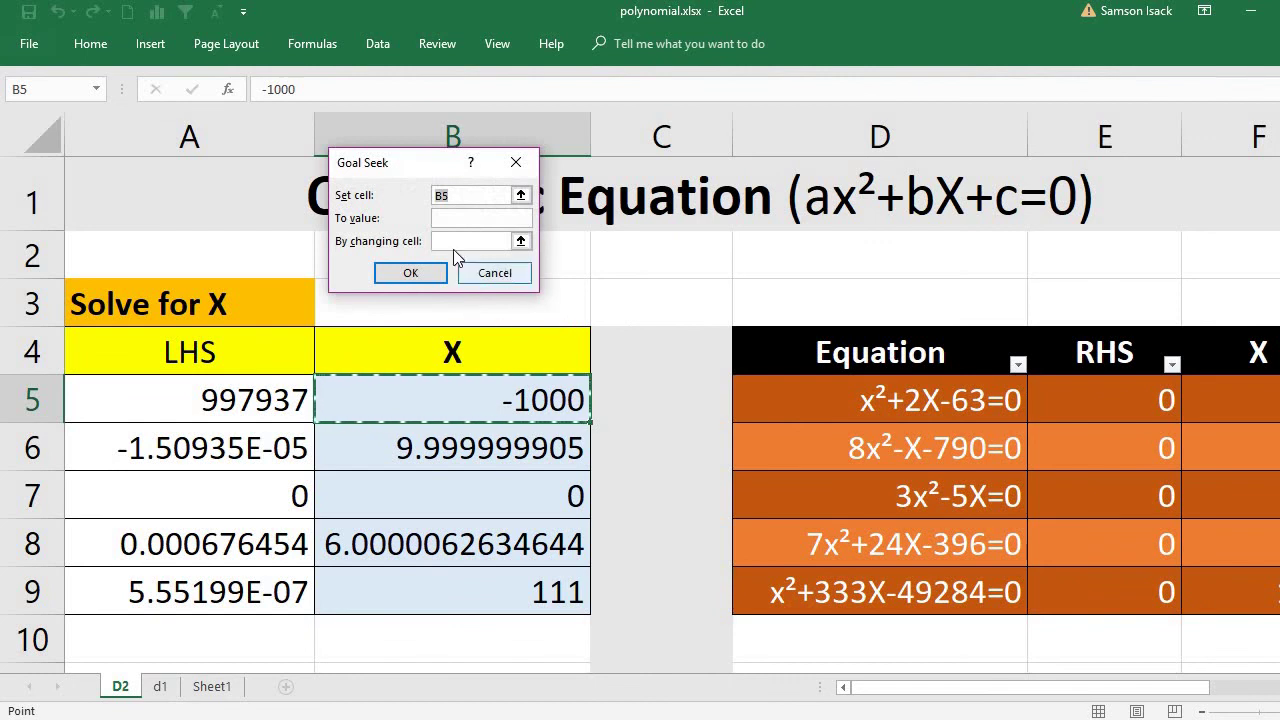
pyautogui.click(248, 398)
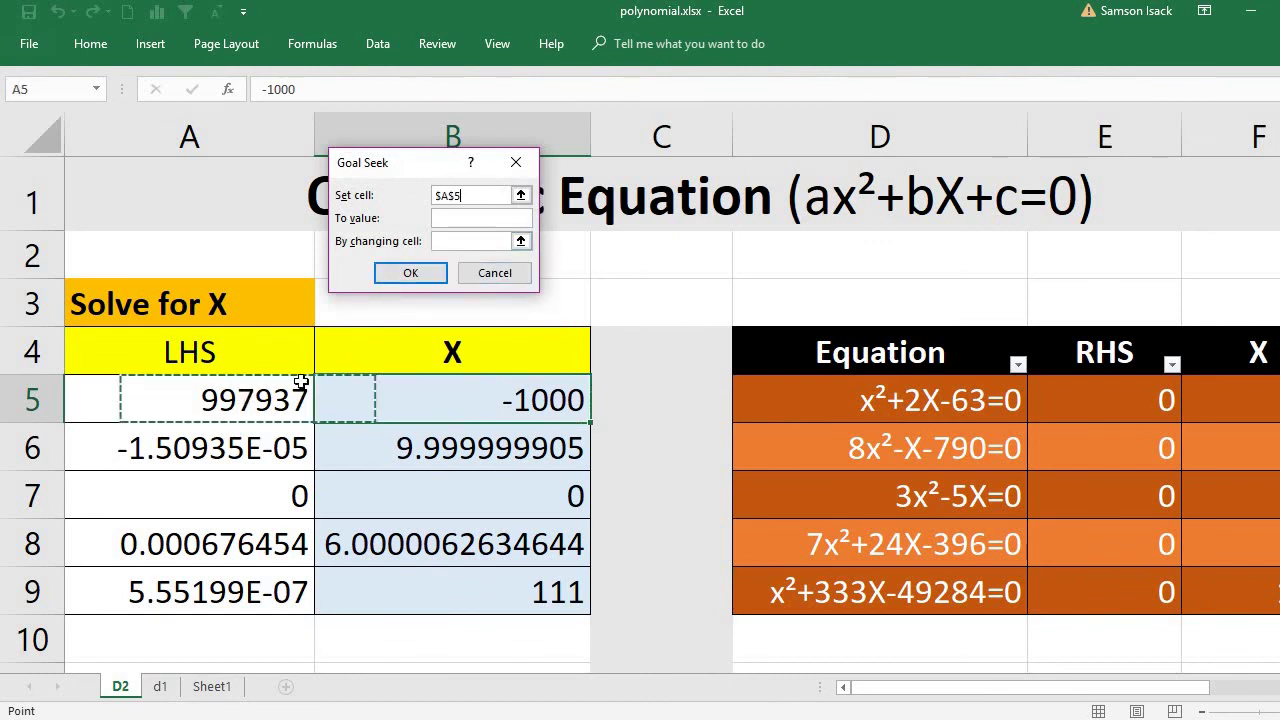
pyautogui.click(442, 220)
pyautogui.write('0')
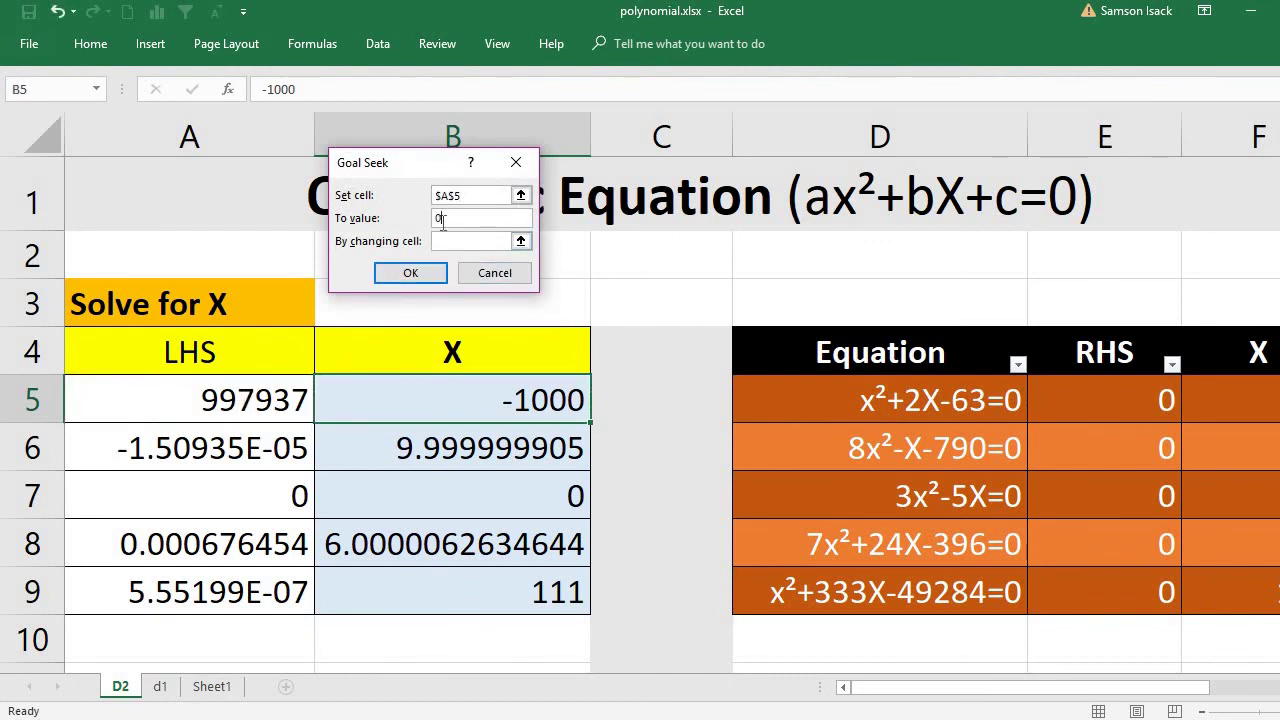
pyautogui.press('Tab')
pyautogui.click(497, 402)
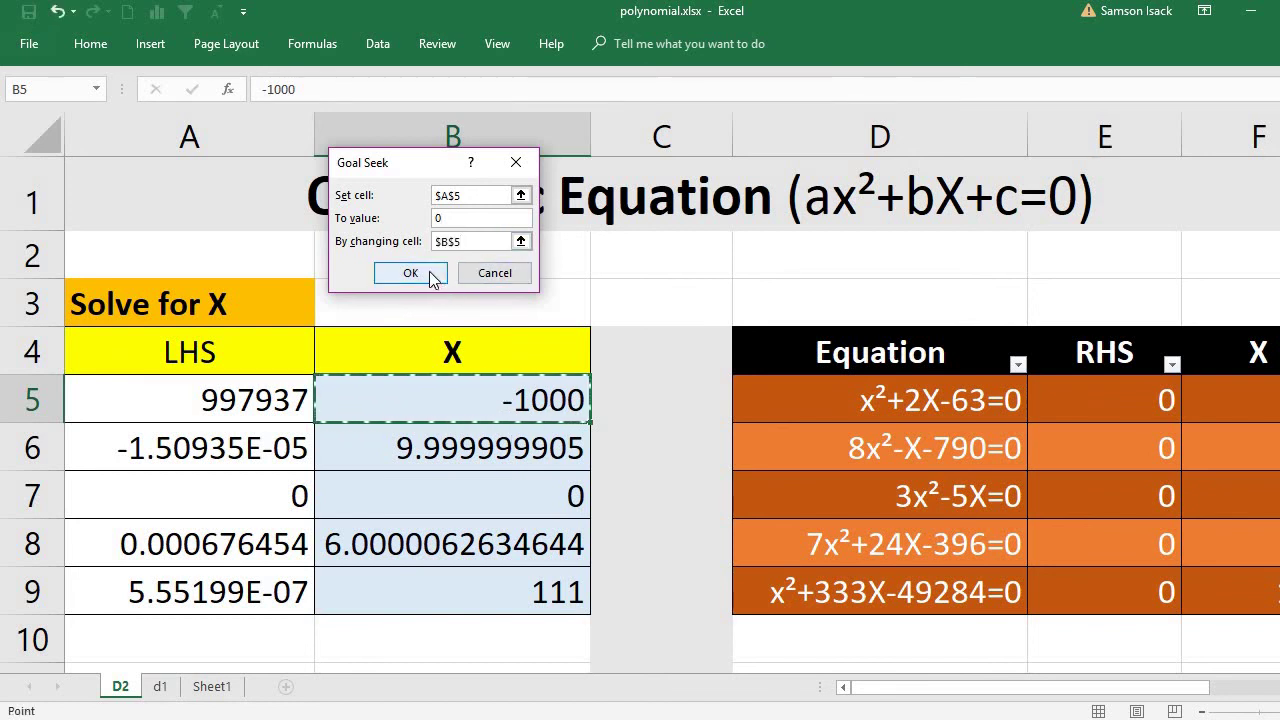
pyautogui.click(410, 274)
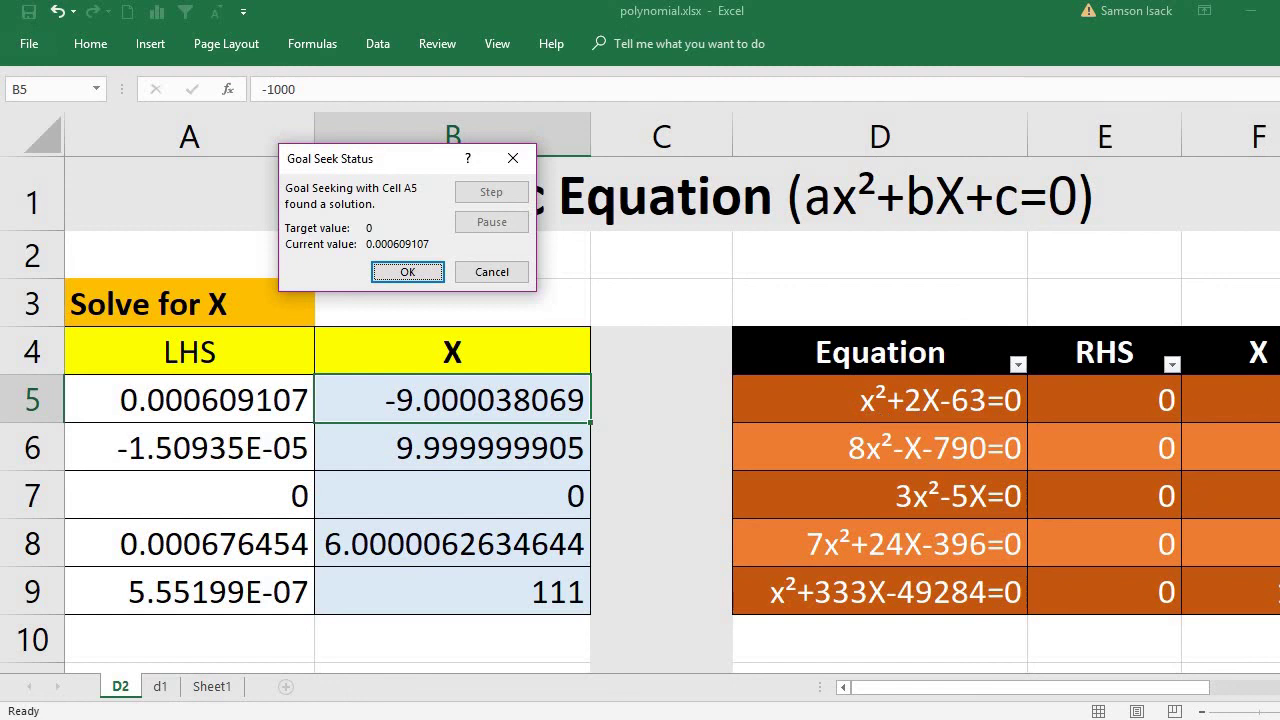
pyautogui.click(408, 272)
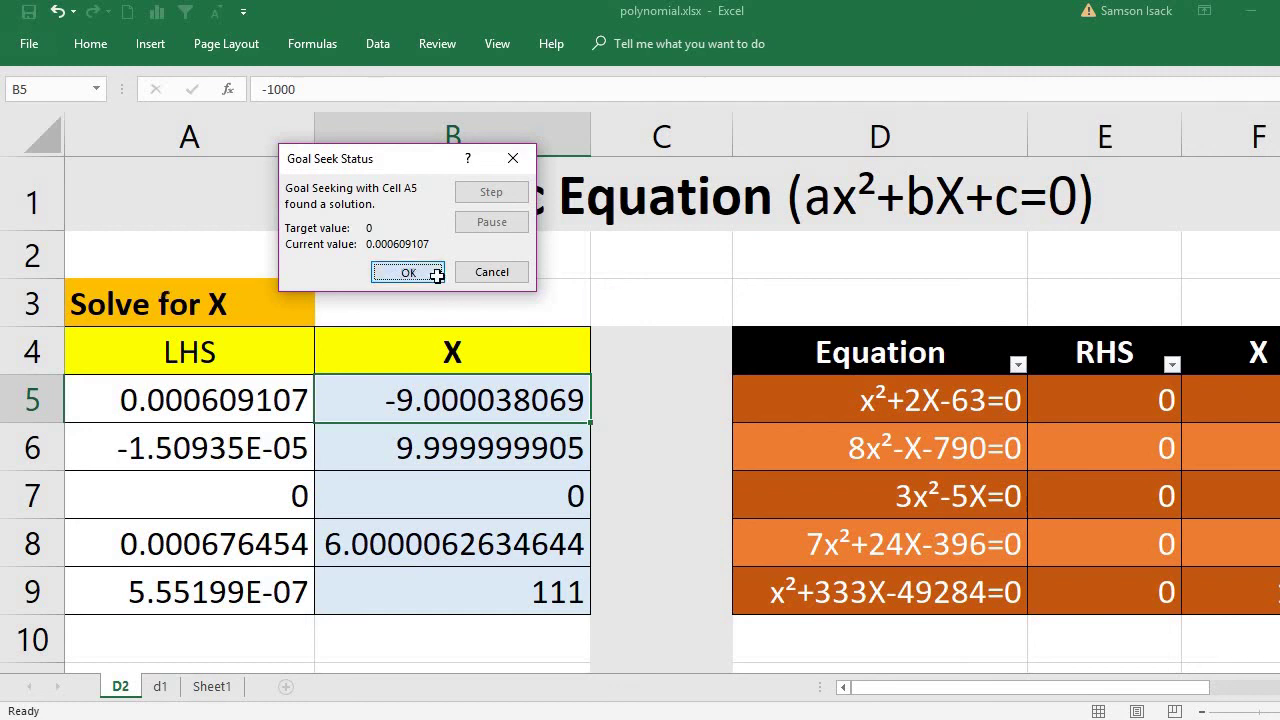